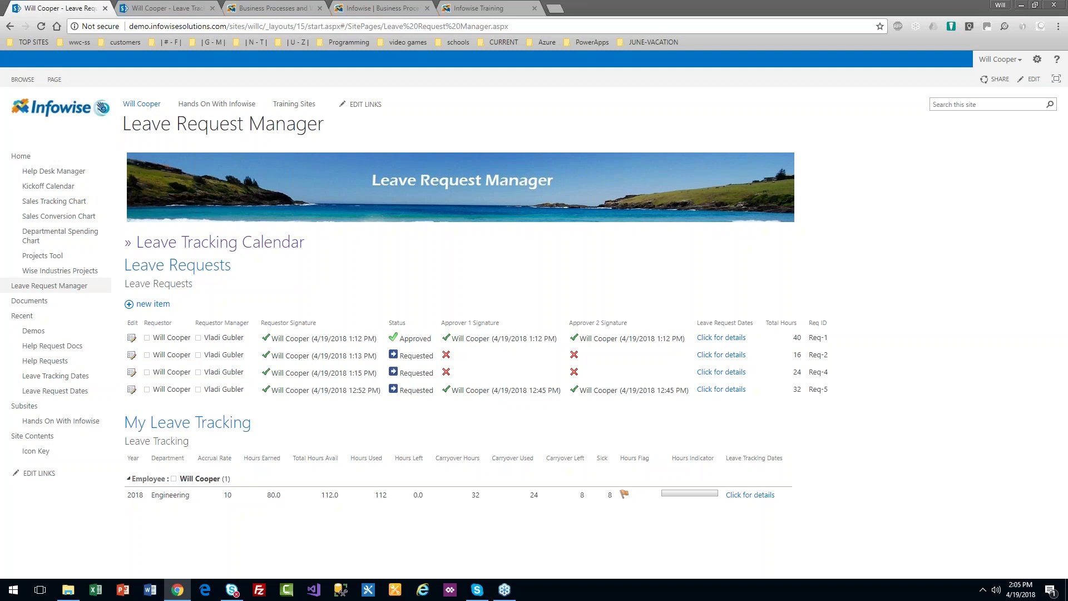
# Start a new leave request and fill in the requestor manager's name.
pyautogui.click(744, 280)
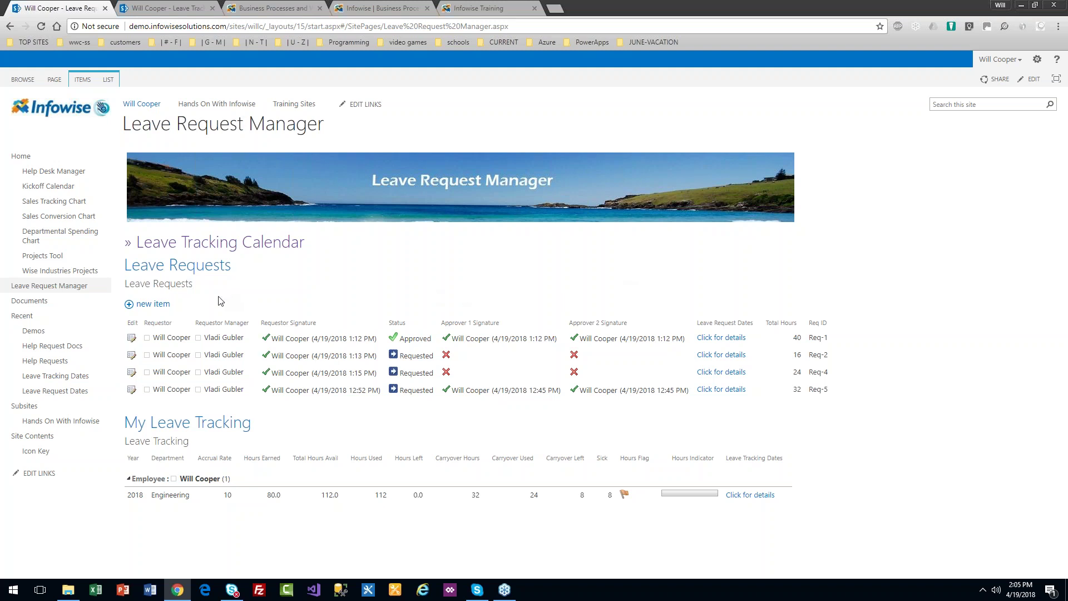
pyautogui.click(164, 306)
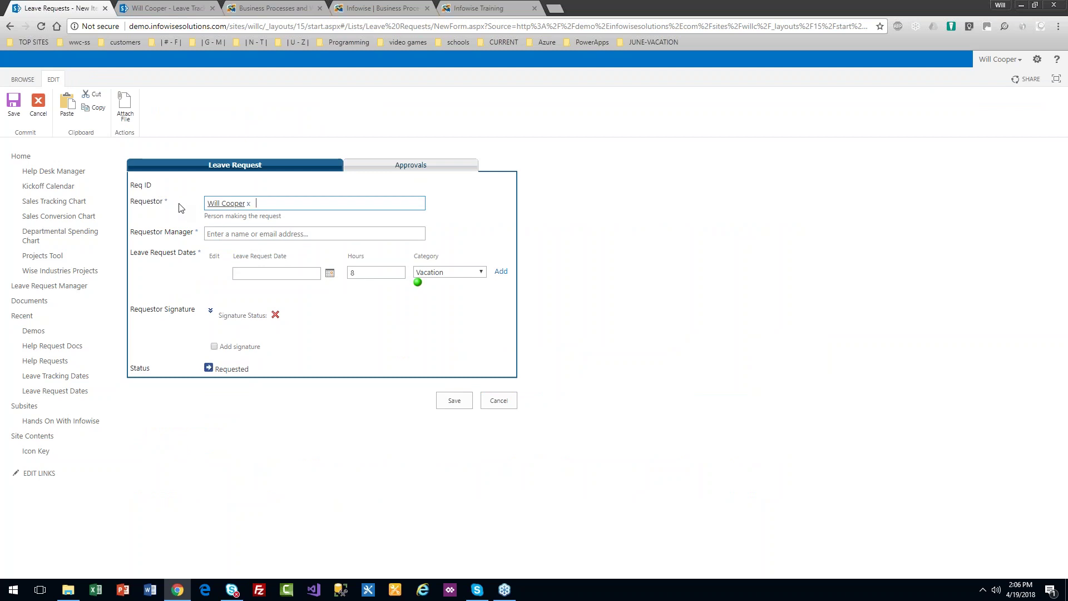
pyautogui.click(360, 166)
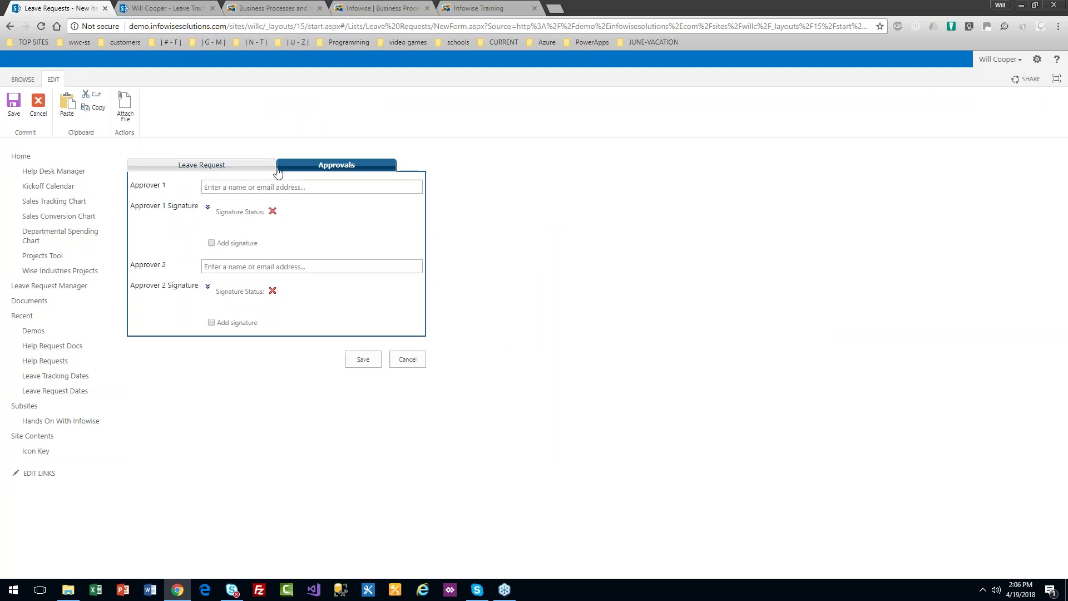
pyautogui.click(239, 167)
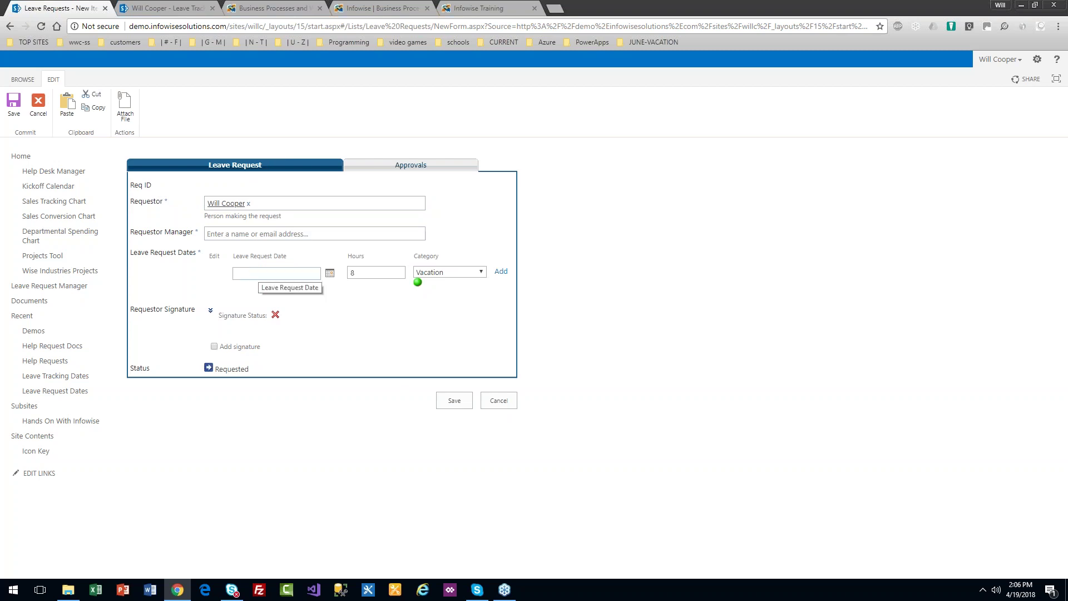
pyautogui.click(240, 235)
pyautogui.write('vlad')
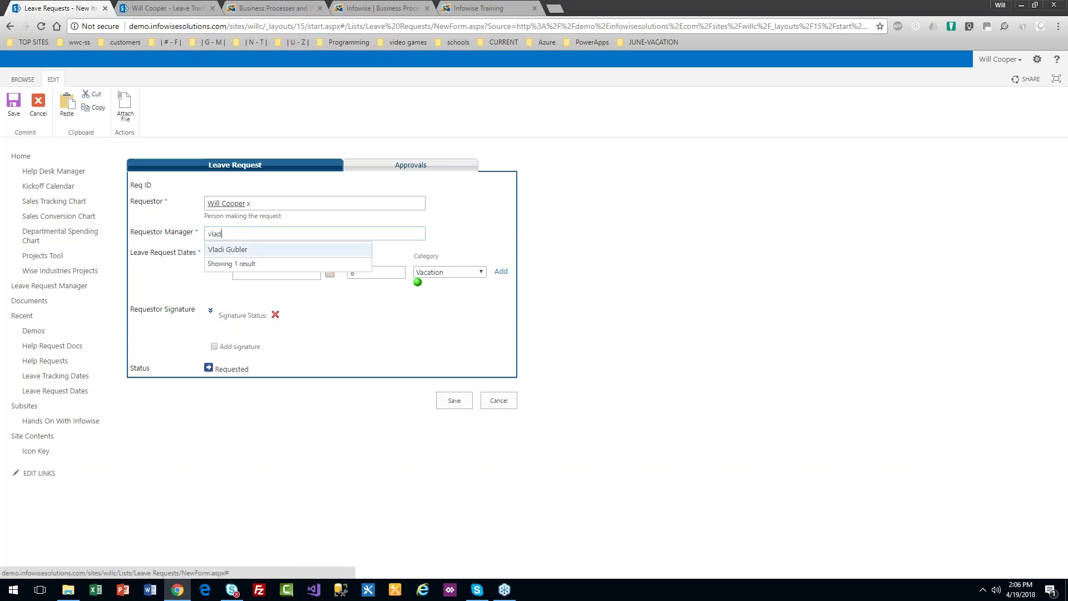
pyautogui.press('Return')
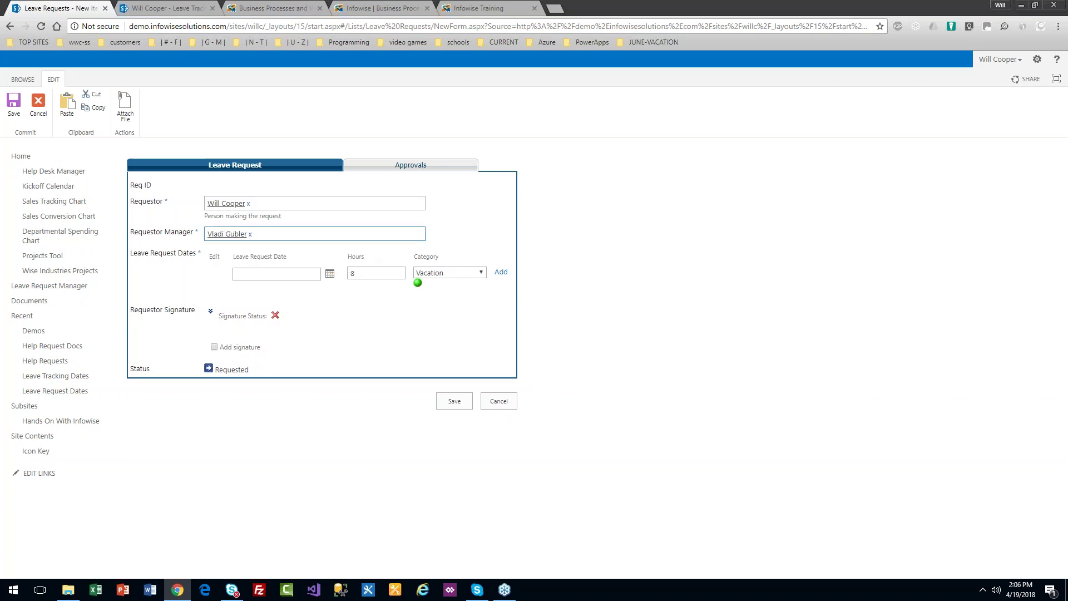
# Add 8/6/2018 to the leave request dates with 8 hours in the Vacation category.
pyautogui.click(329, 274)
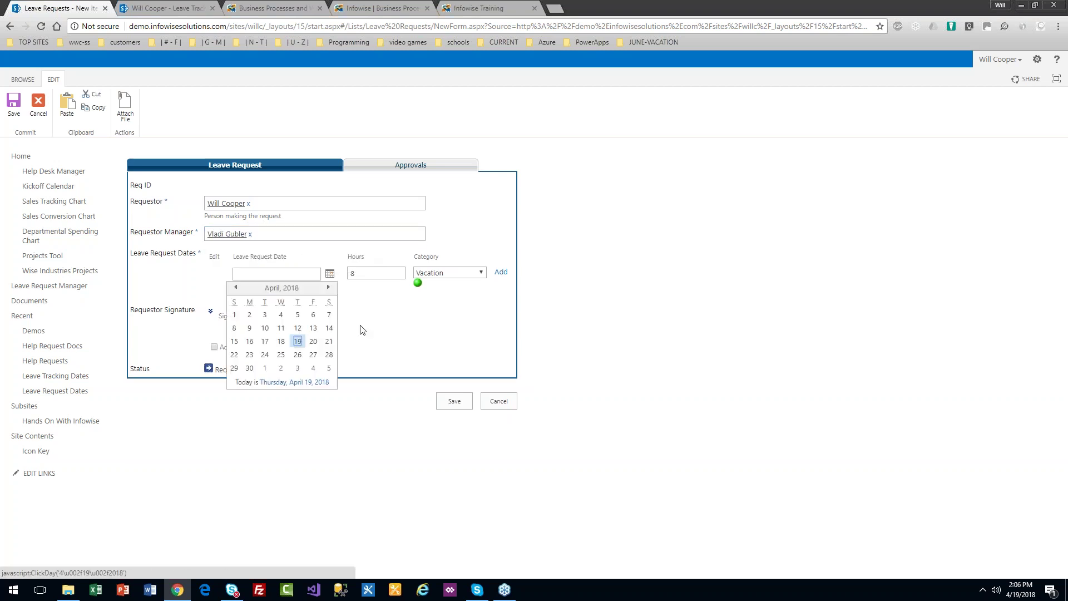
pyautogui.click(328, 287)
pyautogui.click(328, 287)
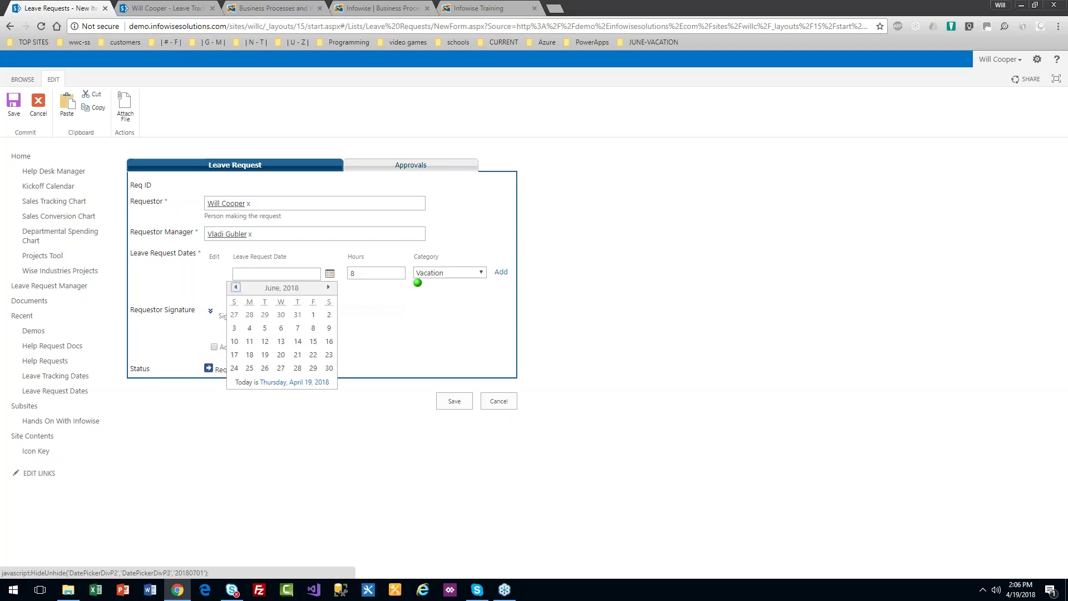
pyautogui.click(329, 287)
pyautogui.click(328, 287)
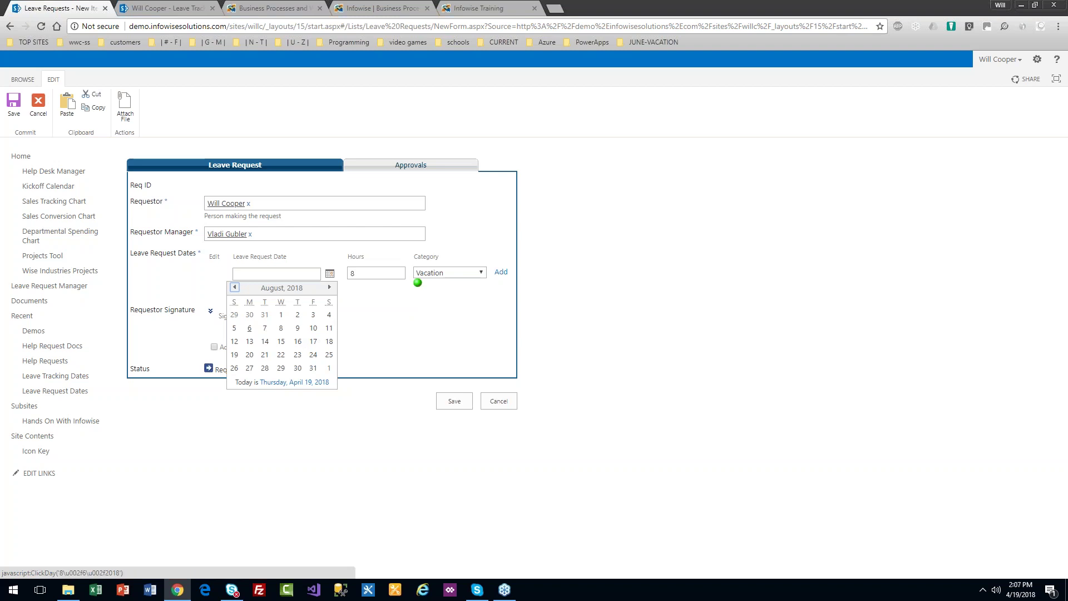
pyautogui.click(250, 328)
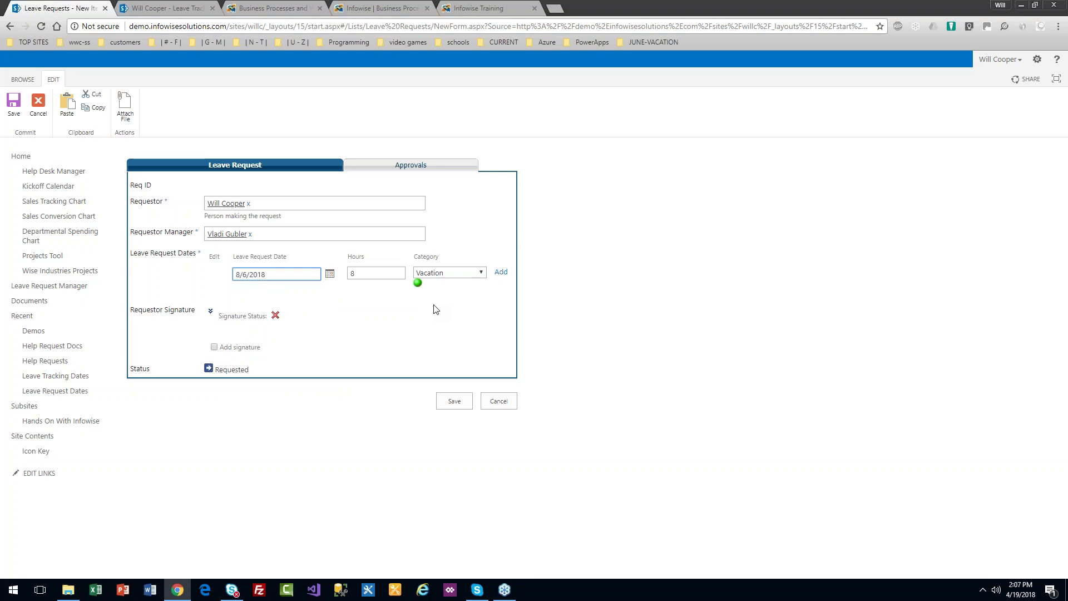
pyautogui.click(477, 275)
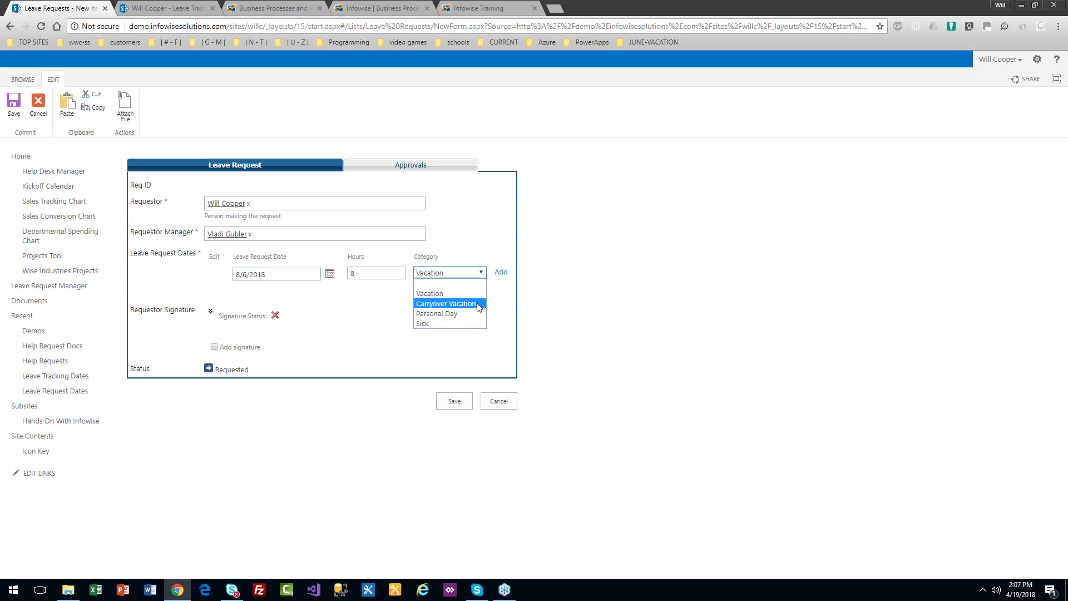
pyautogui.click(501, 302)
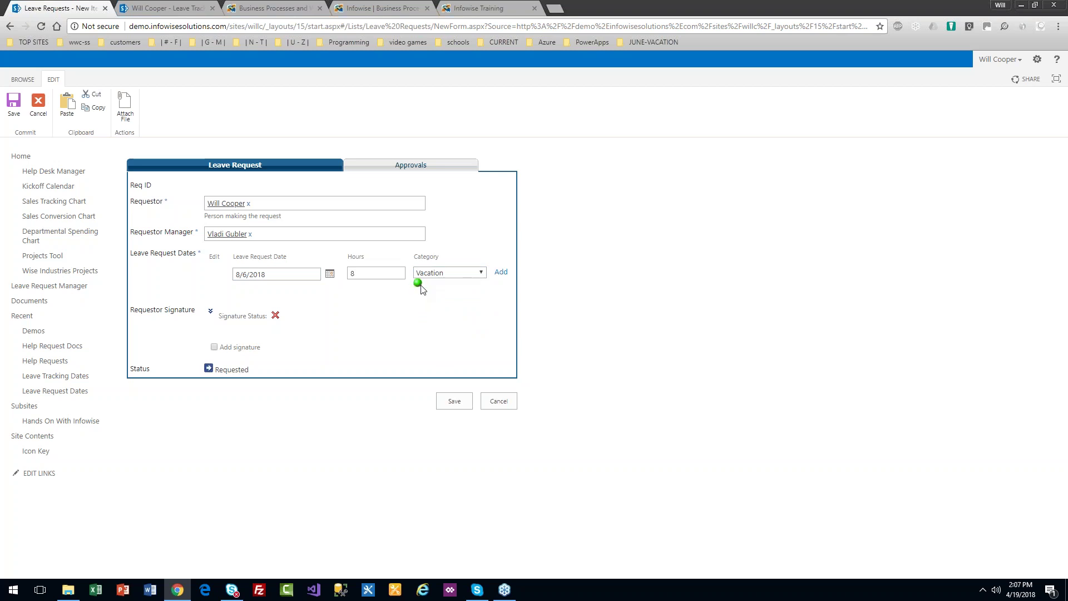
pyautogui.click(501, 273)
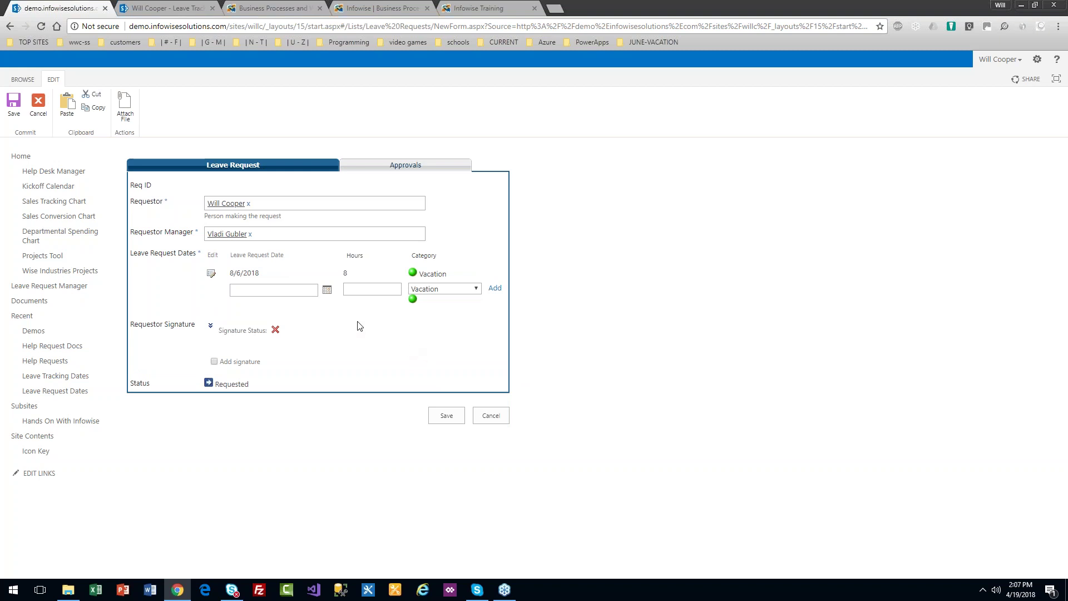
# Add 8/7/2018 as a second leave date with 8 hours in the Vacation category.
pyautogui.click(327, 292)
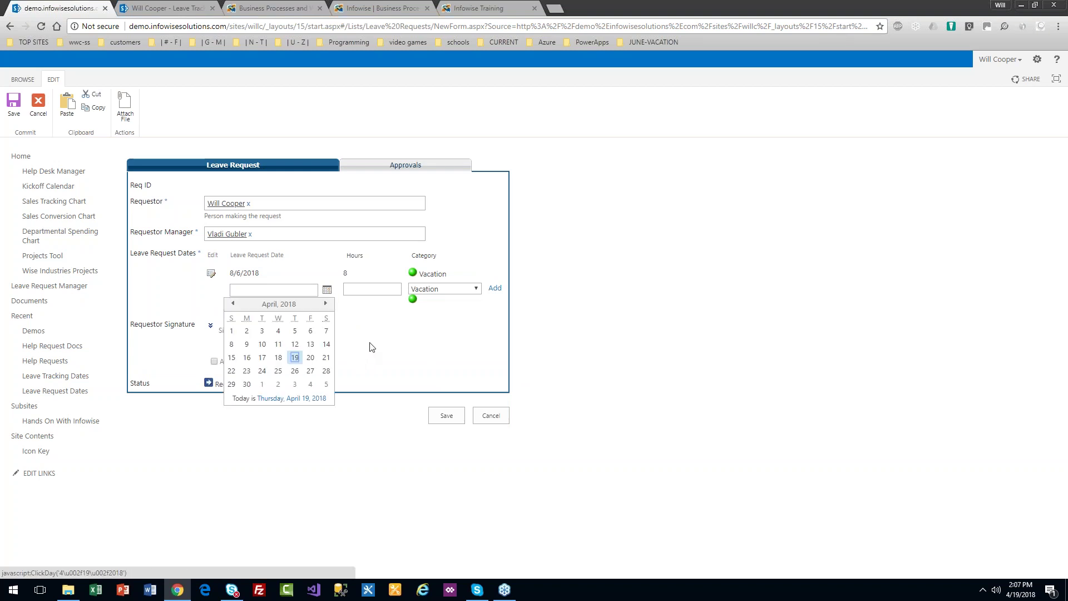
pyautogui.click(326, 304)
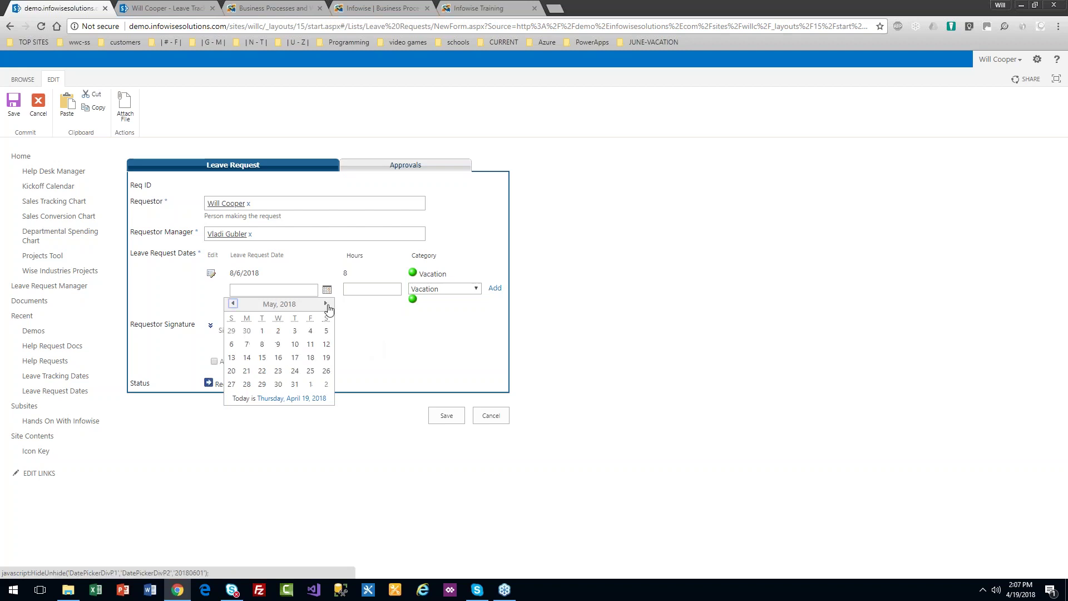
pyautogui.click(327, 305)
pyautogui.click(326, 303)
pyautogui.click(327, 303)
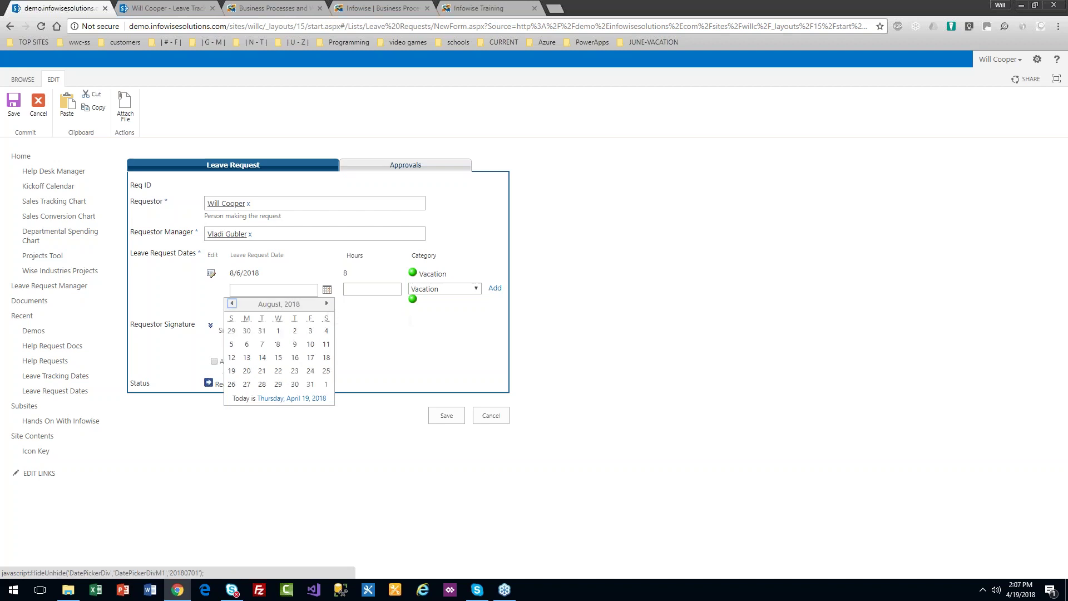
pyautogui.click(267, 345)
pyautogui.click(376, 291)
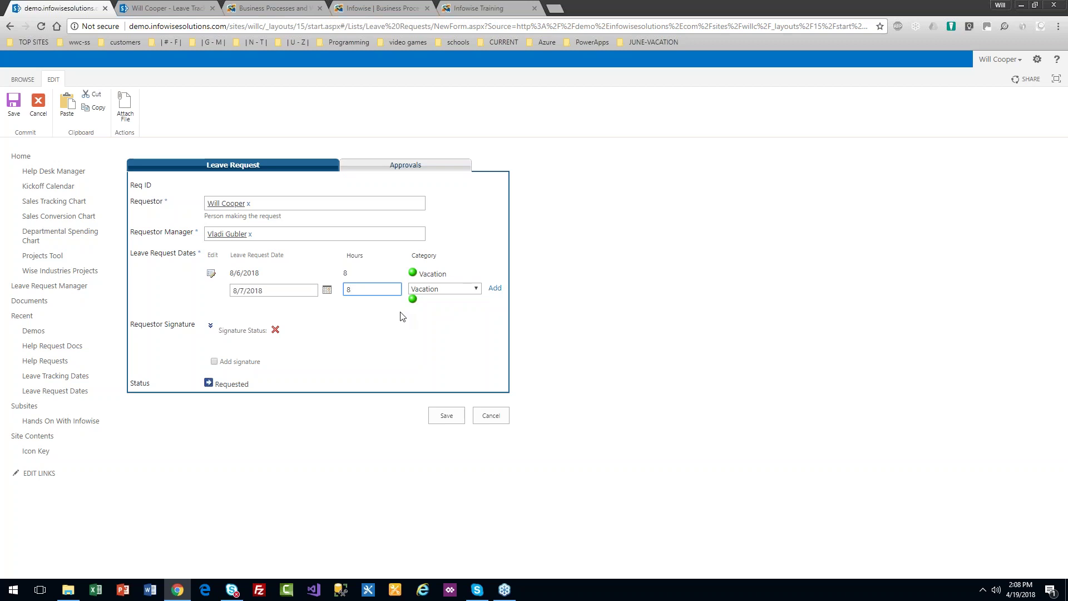
pyautogui.click(477, 290)
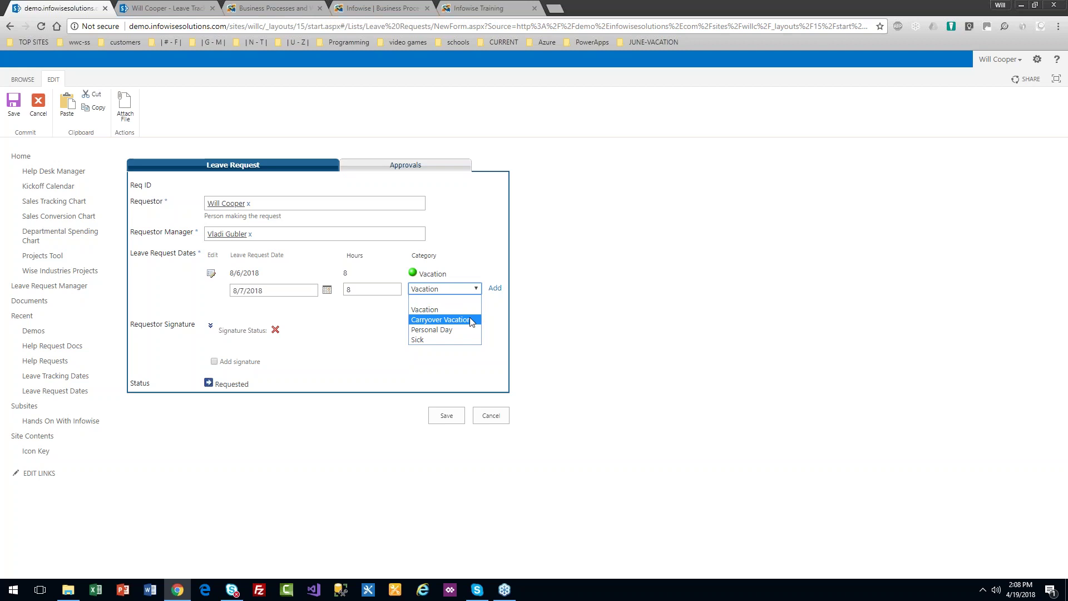
pyautogui.click(464, 310)
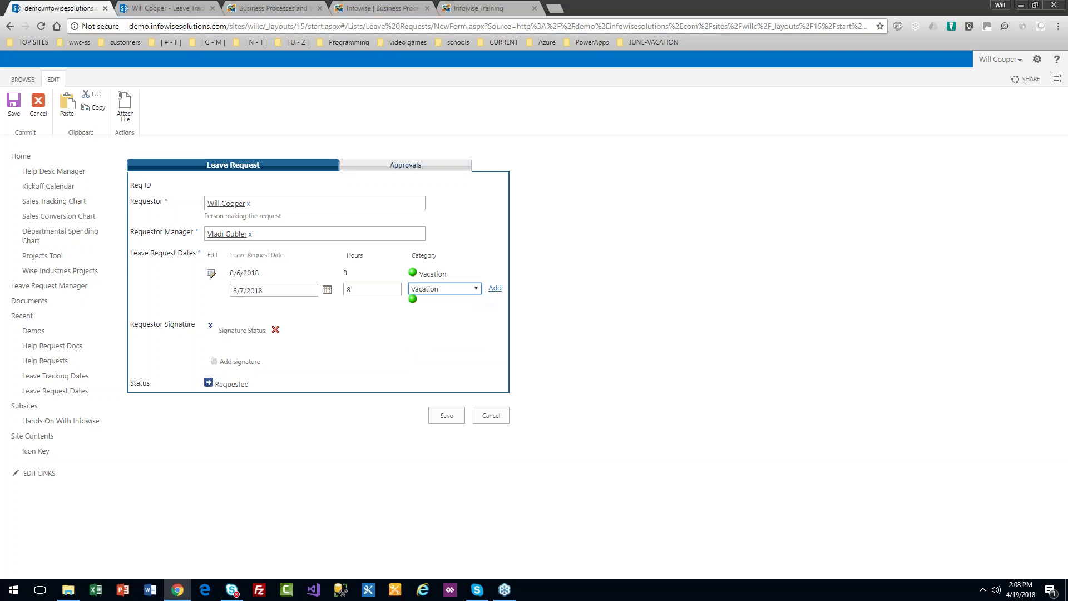
pyautogui.click(493, 290)
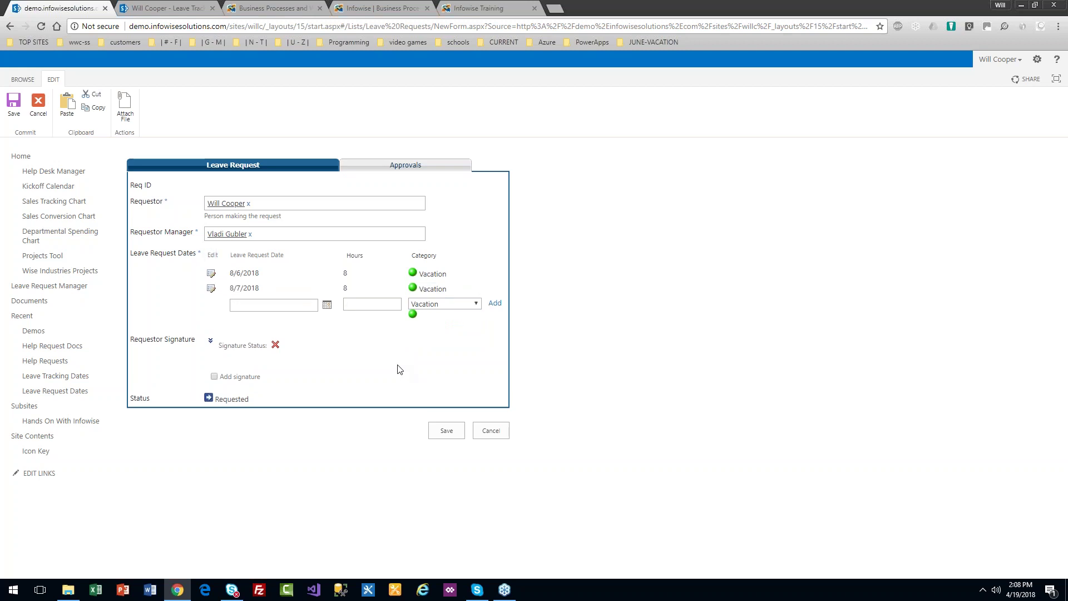
# Add 8/8/2018 as a third leave date with 8 hours in the Vacation category.
pyautogui.click(327, 305)
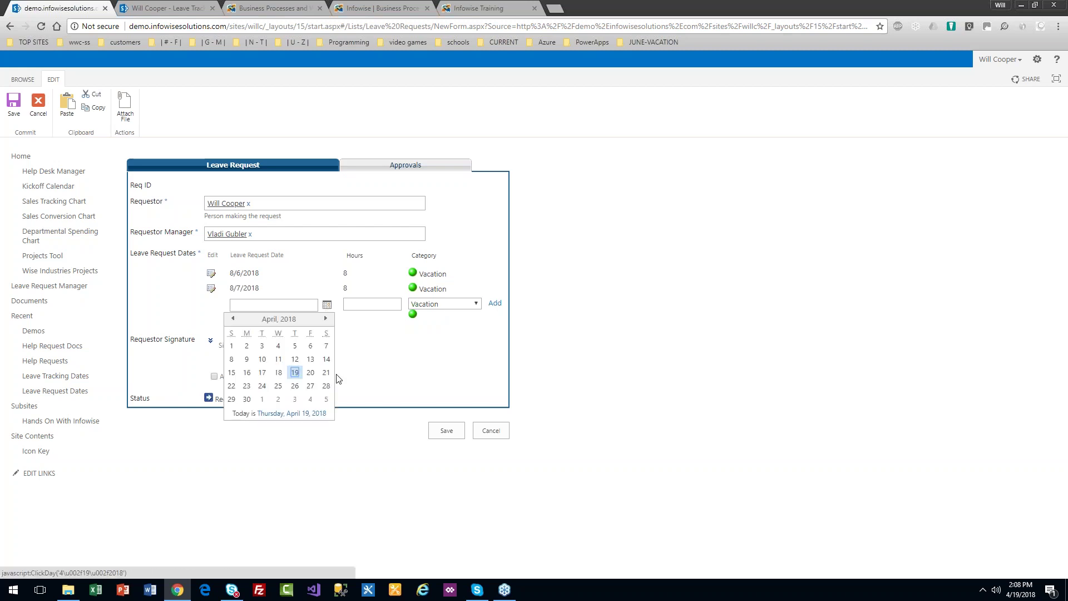
pyautogui.click(326, 318)
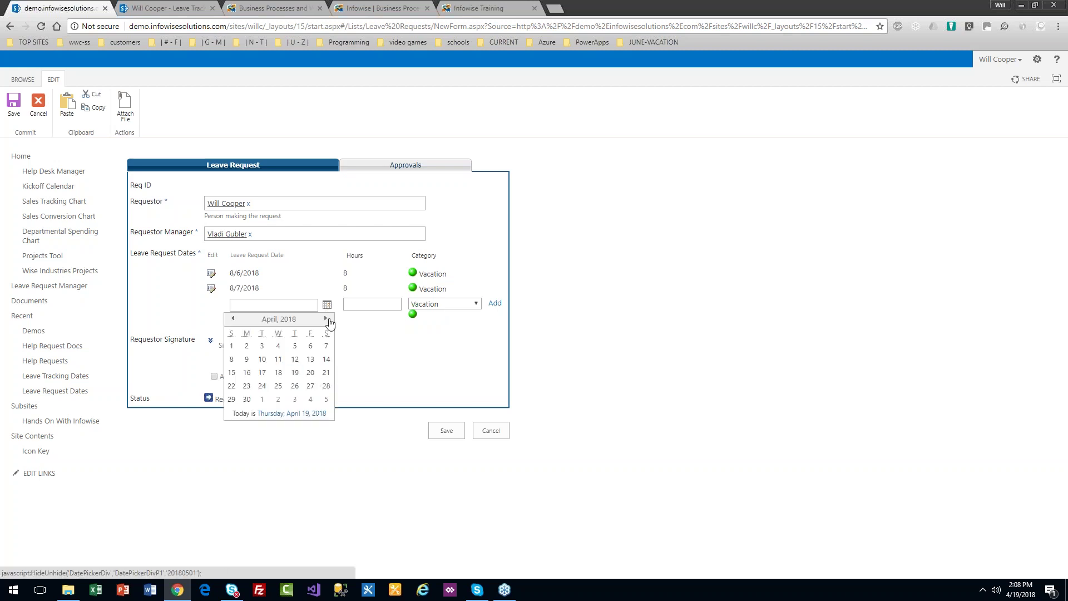
pyautogui.click(325, 319)
pyautogui.click(325, 319)
pyautogui.click(326, 318)
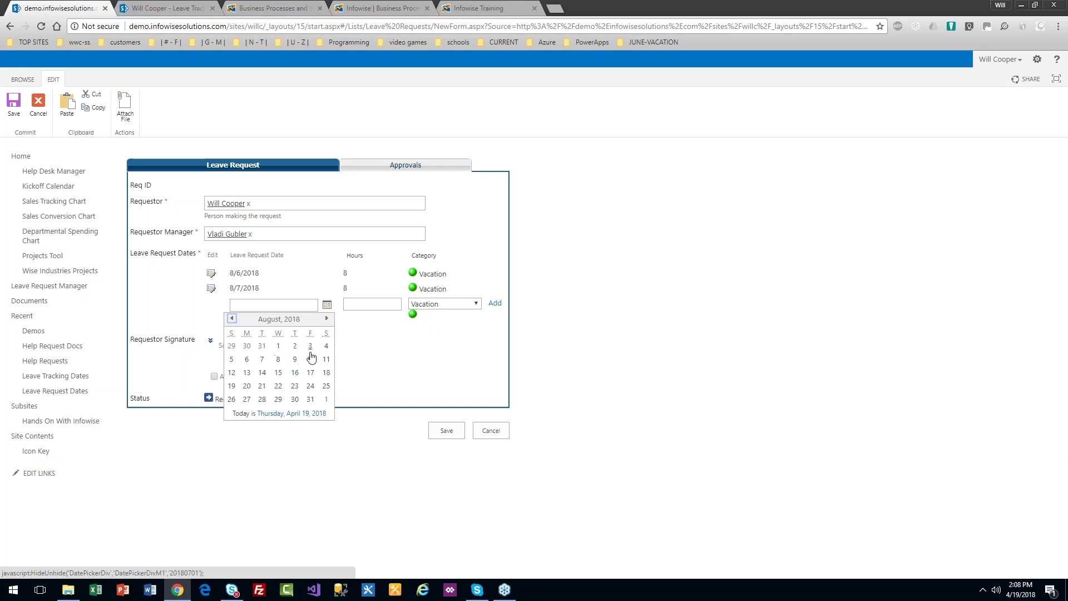
pyautogui.click(278, 359)
pyautogui.click(390, 304)
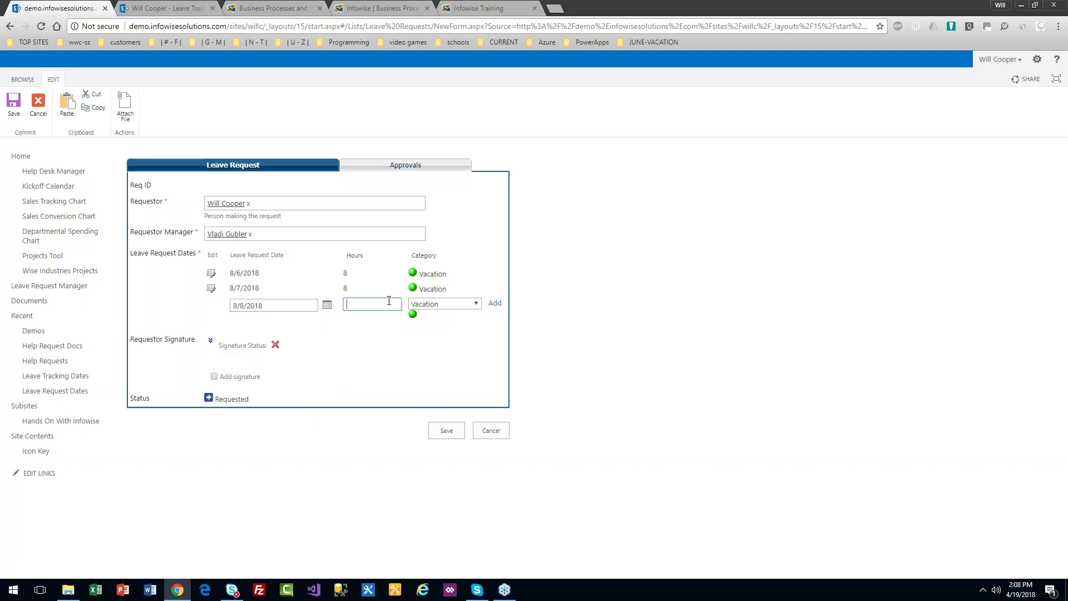
pyautogui.write('8')
pyautogui.click(494, 303)
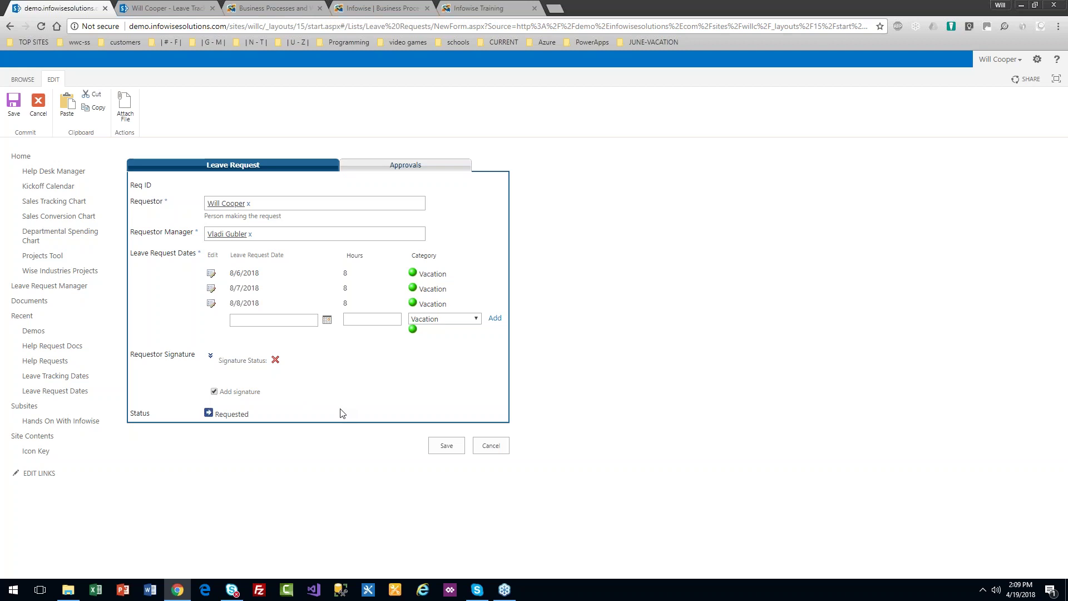
# Add the requestor signature to the leave request and save it.
pyautogui.moveTo(262, 418); pyautogui.dragTo(217, 416)
pyautogui.click(304, 440)
pyautogui.click(447, 455)
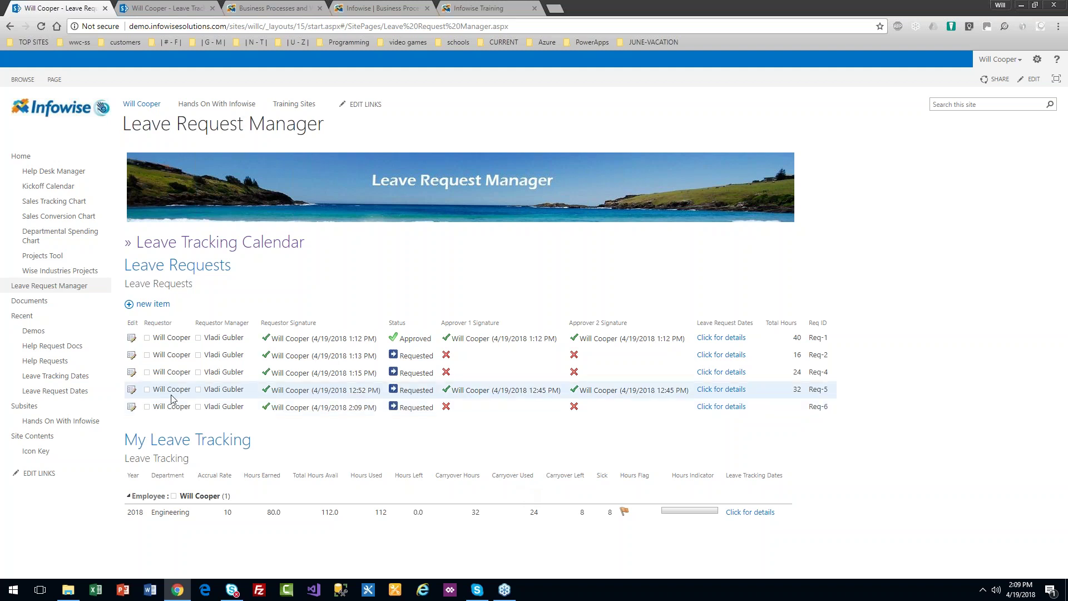
# Open the newly saved leave request for editing and fill in the names of Approver 1 and Approver 2 under its approvals.
pyautogui.click(132, 407)
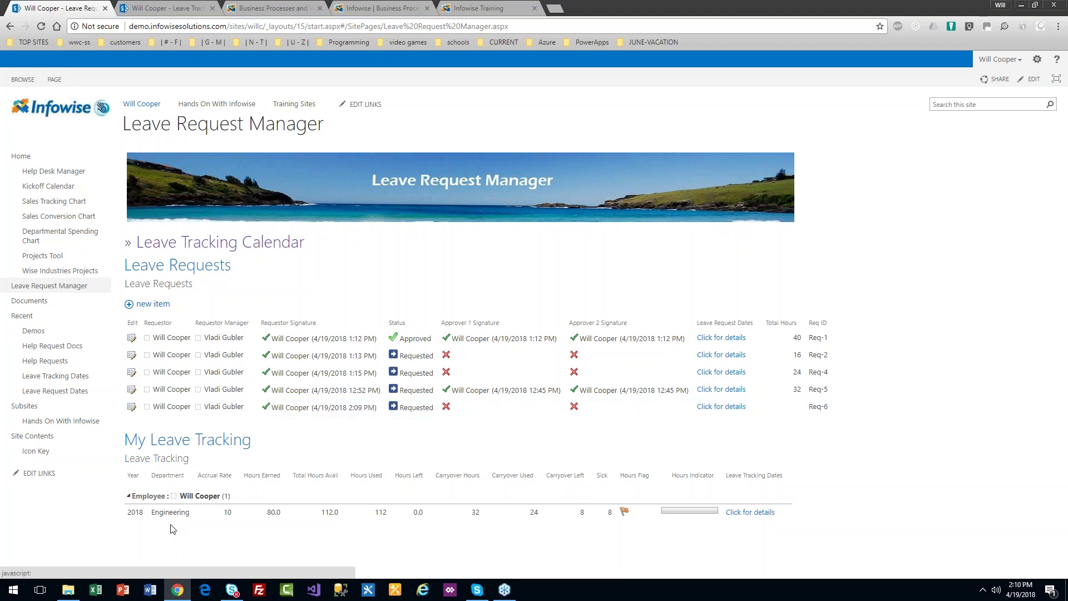
pyautogui.click(131, 410)
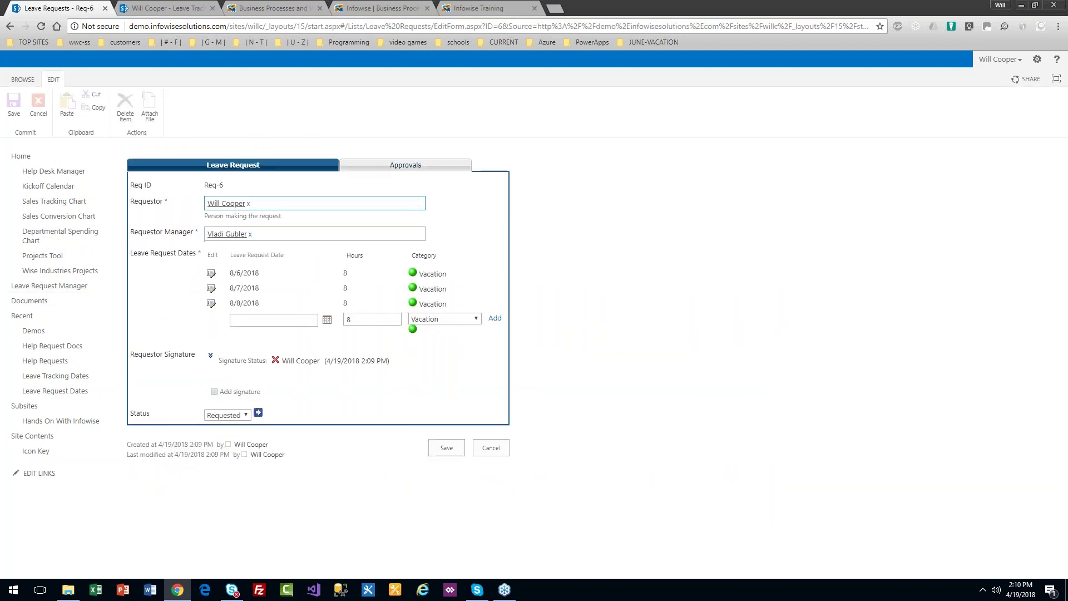
pyautogui.click(379, 170)
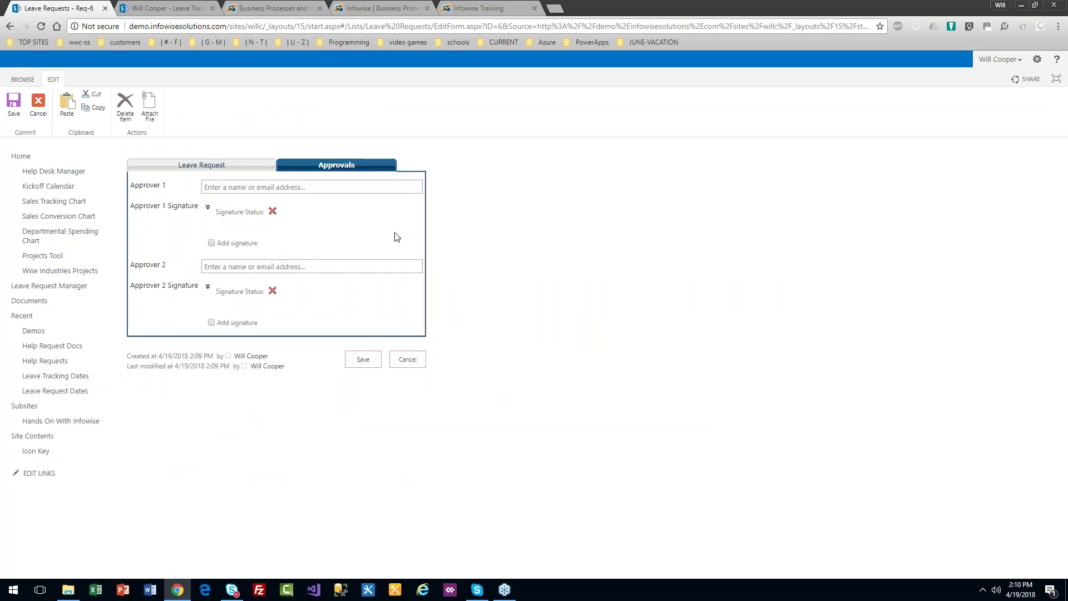
pyautogui.click(253, 185)
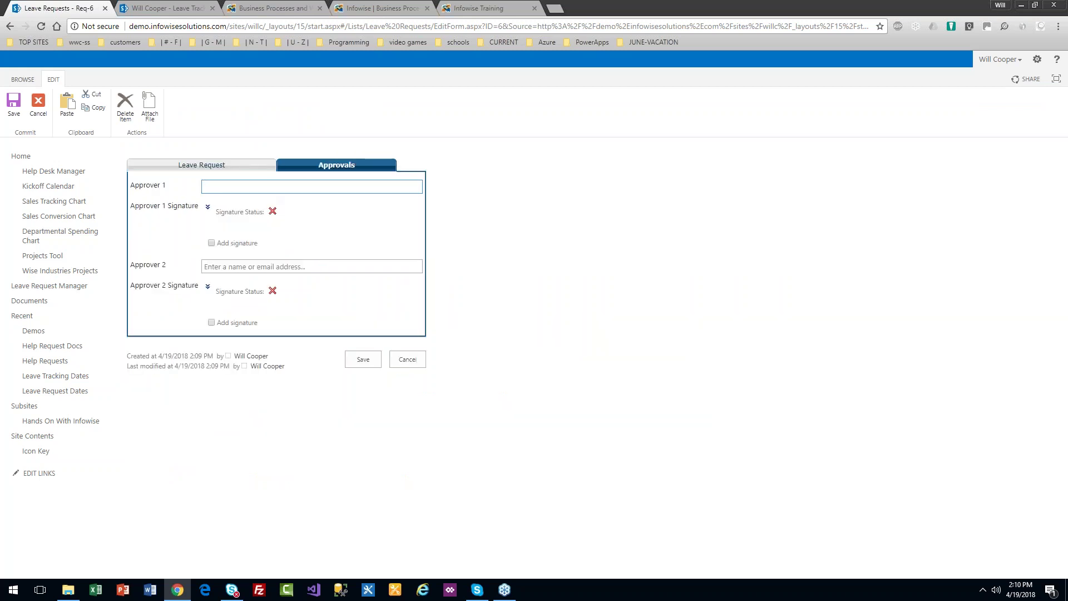
pyautogui.write('will')
pyautogui.press('Return')
pyautogui.click(305, 269)
pyautogui.write('will')
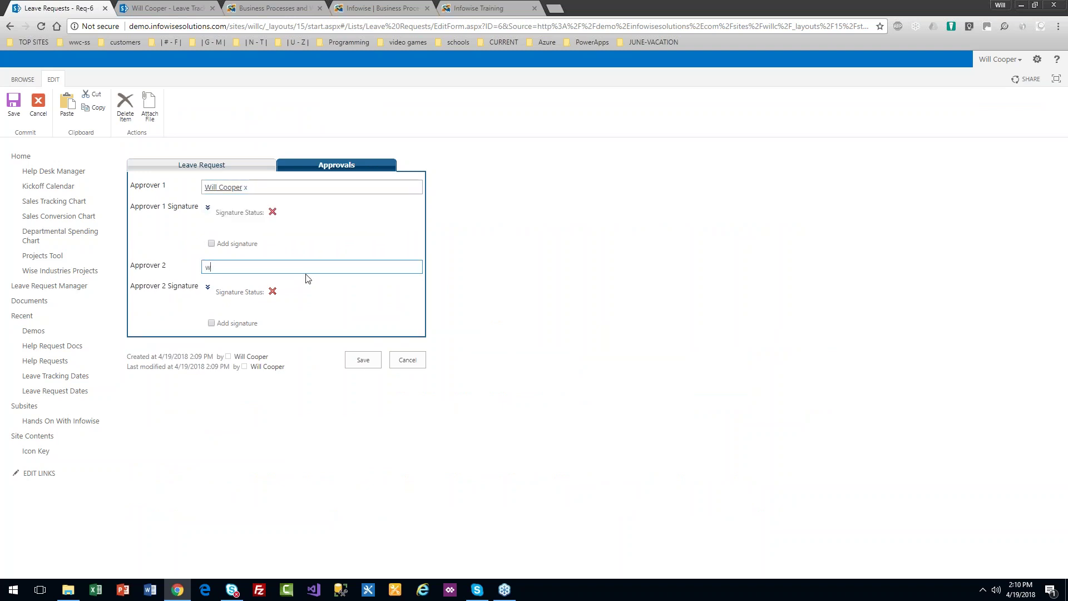
pyautogui.click(254, 284)
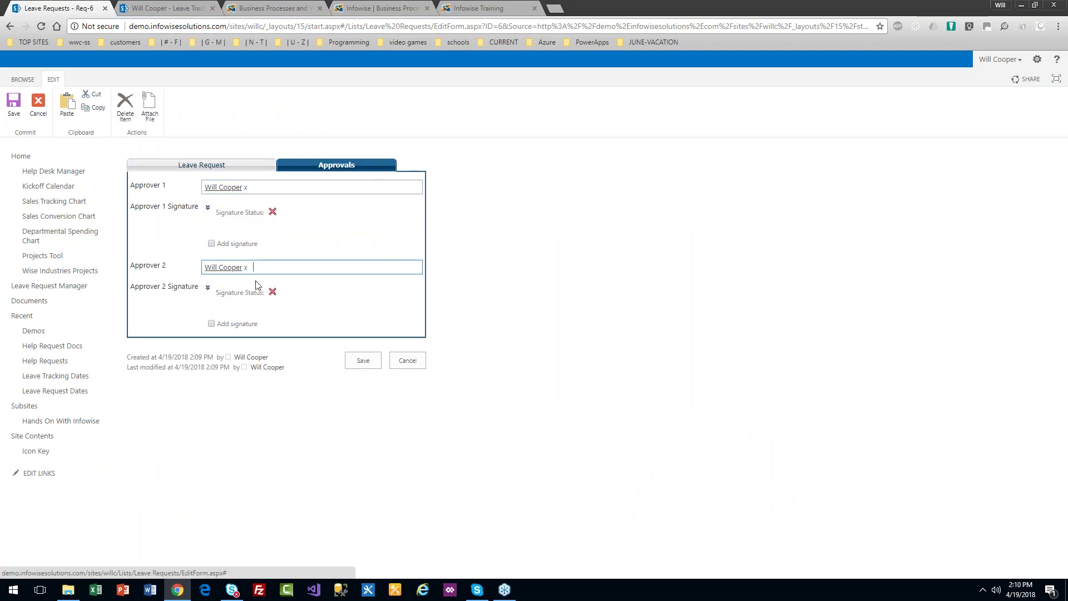
# Add the Approver 1 signature, save the leave request and highlight that signature in the Leave Requests list.
pyautogui.click(212, 244)
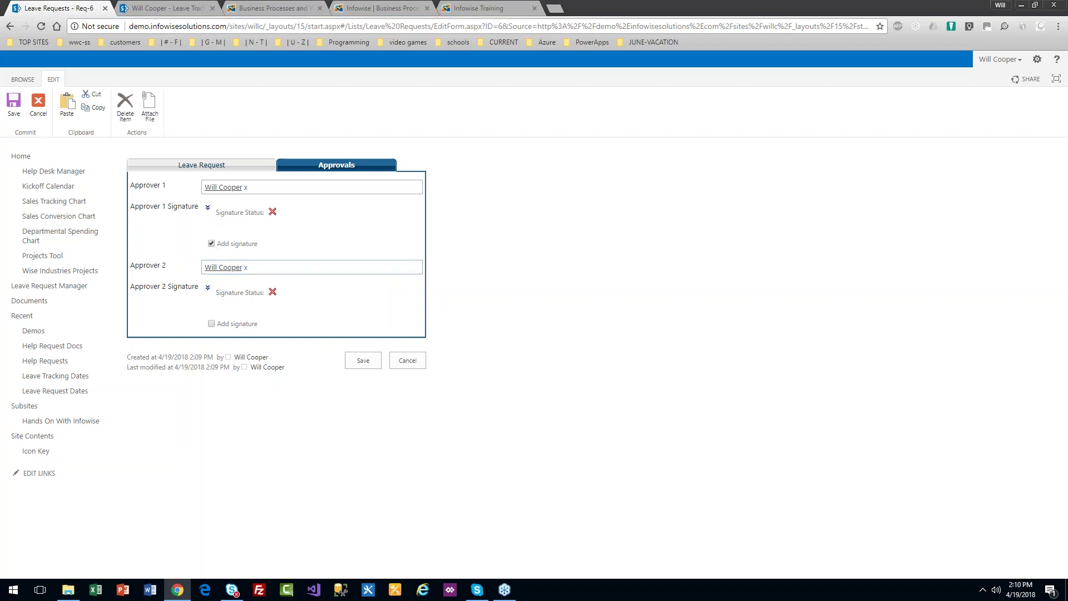
pyautogui.click(366, 364)
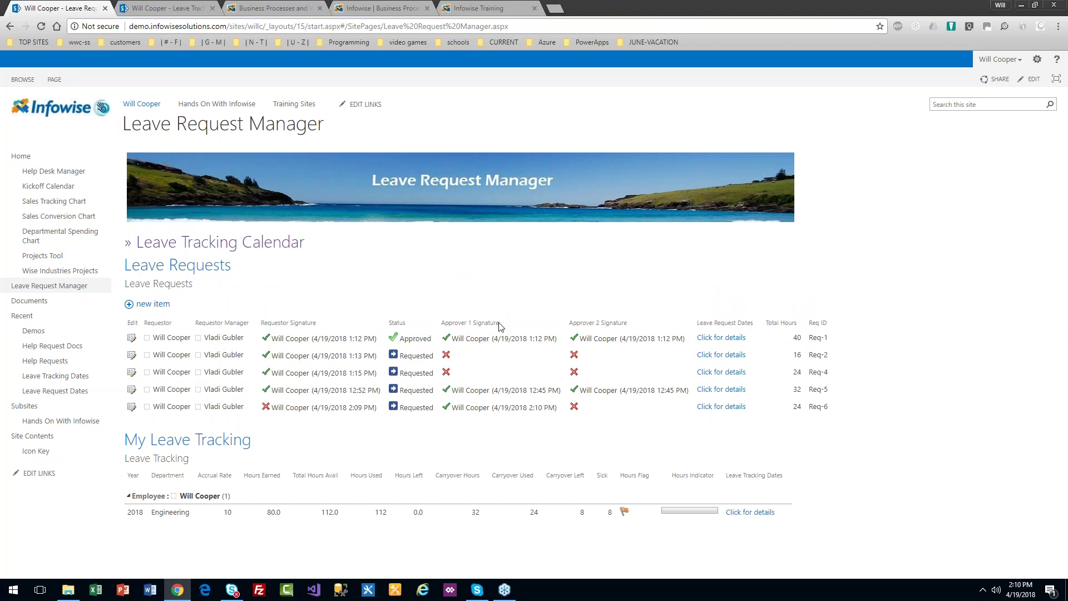
pyautogui.moveTo(562, 410); pyautogui.dragTo(451, 407)
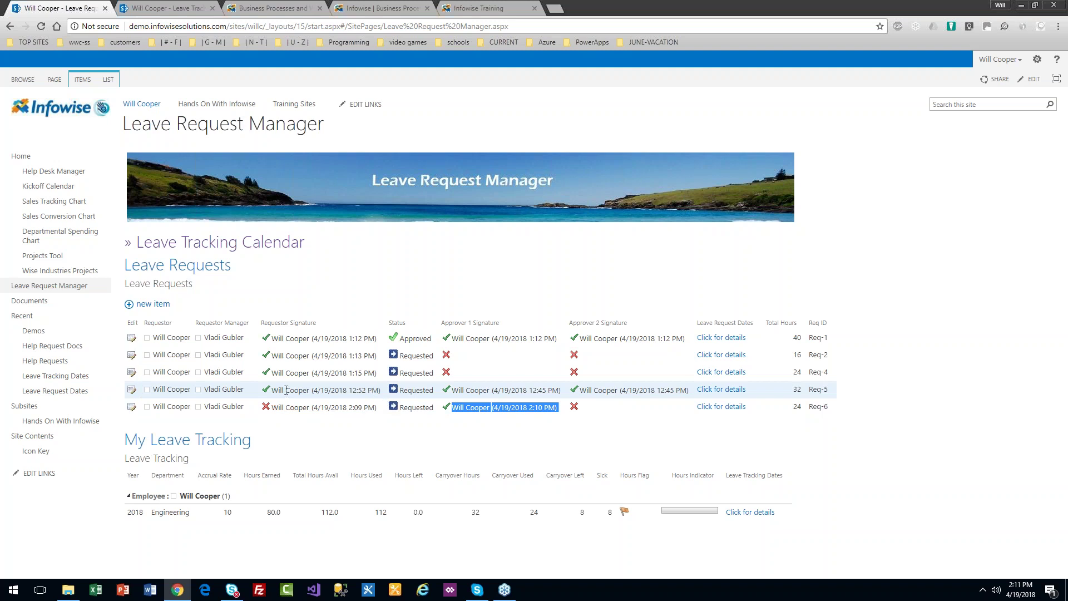
# Set the status of leave request Req-5 to Approved and save it.
pyautogui.click(132, 390)
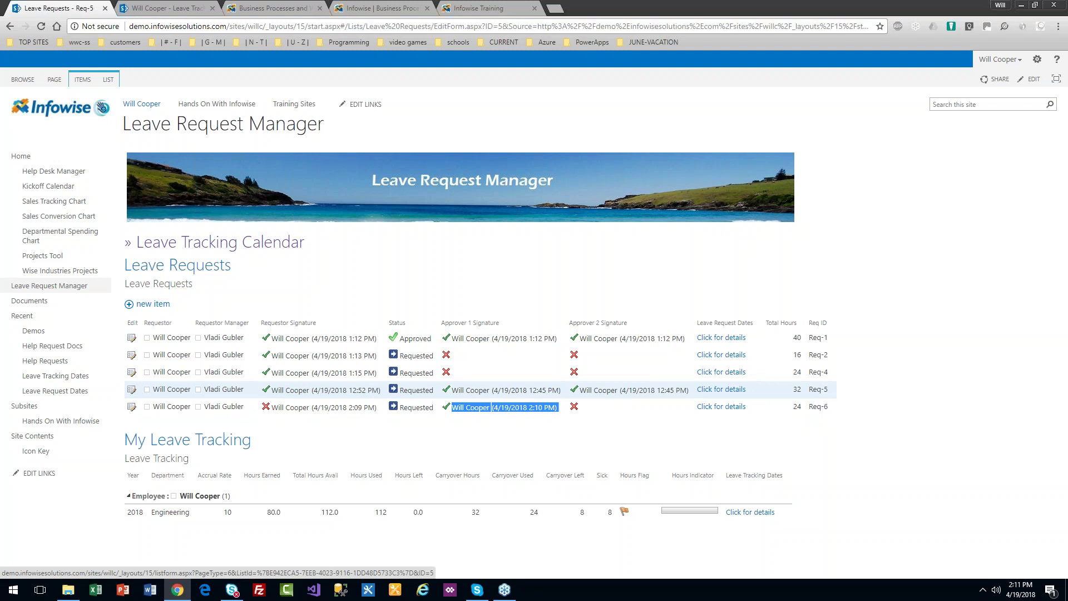
pyautogui.click(245, 431)
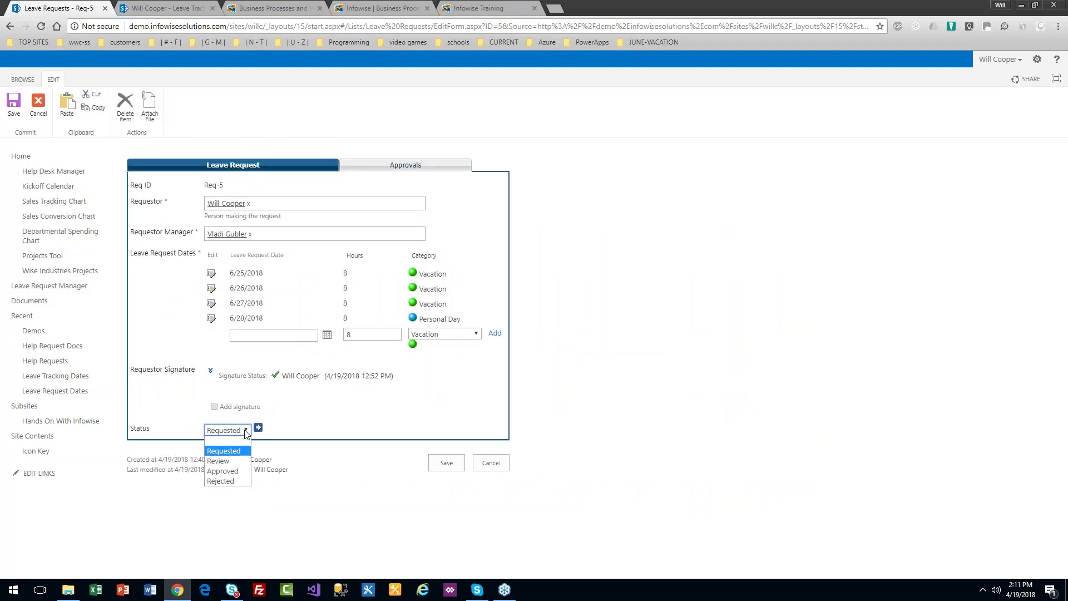
pyautogui.click(248, 471)
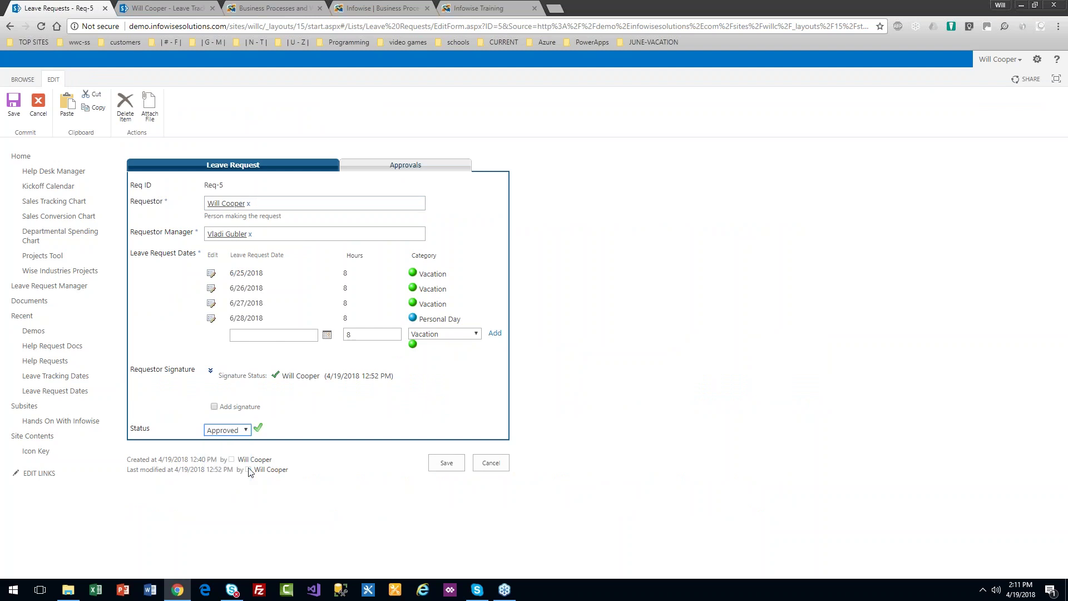
pyautogui.click(462, 465)
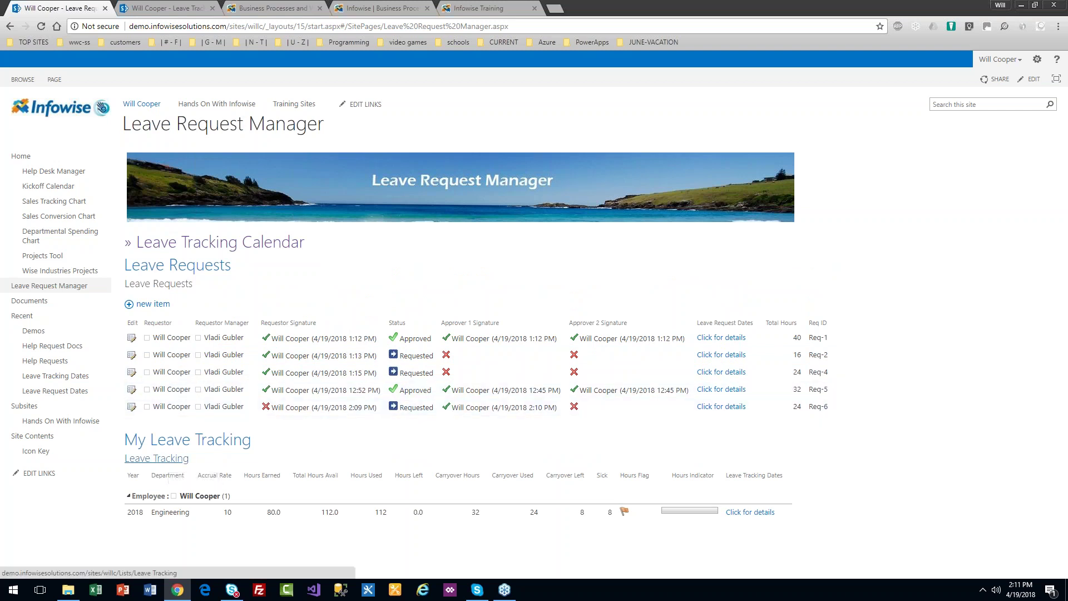
# Open the full Leave Tracking list, examine the Engineering employee's tracked dates without changing them and compare the employees' hours indicators.
pyautogui.click(156, 457)
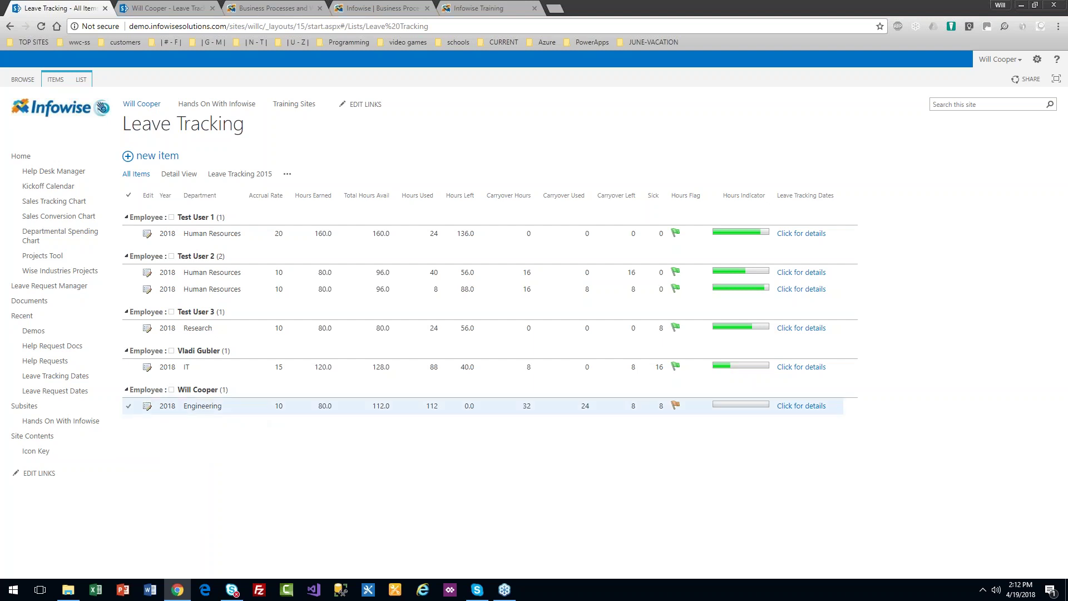
pyautogui.click(147, 407)
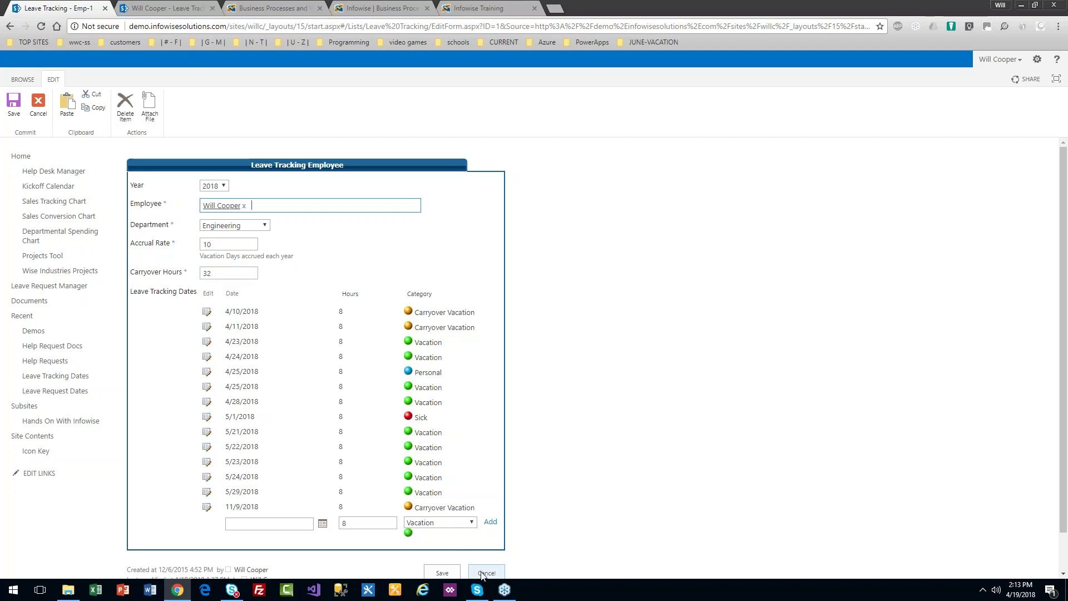
pyautogui.click(482, 574)
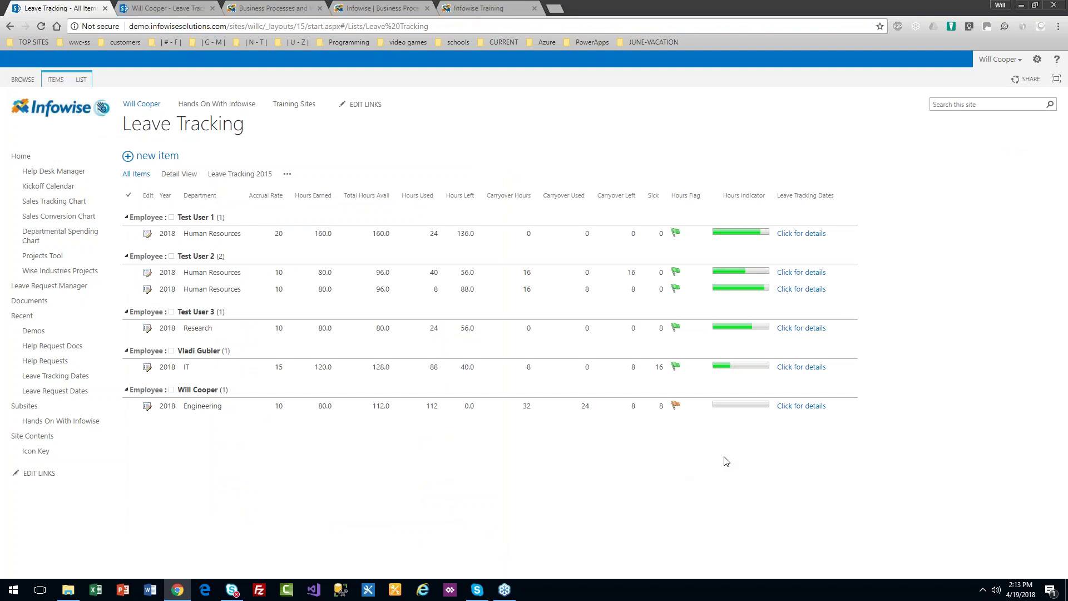
pyautogui.click(743, 412)
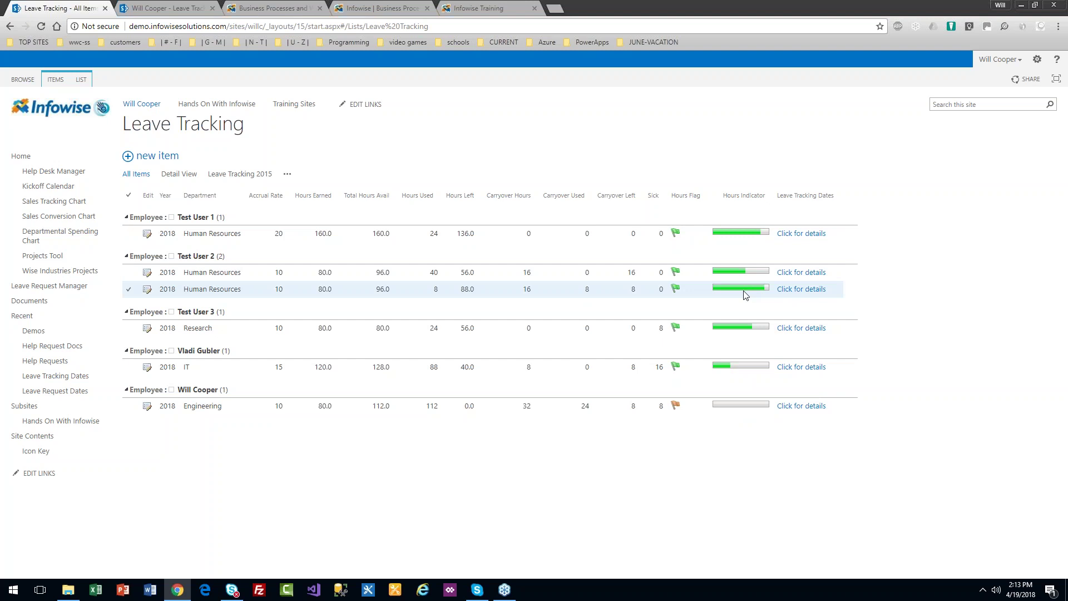
pyautogui.moveTo(744, 291)
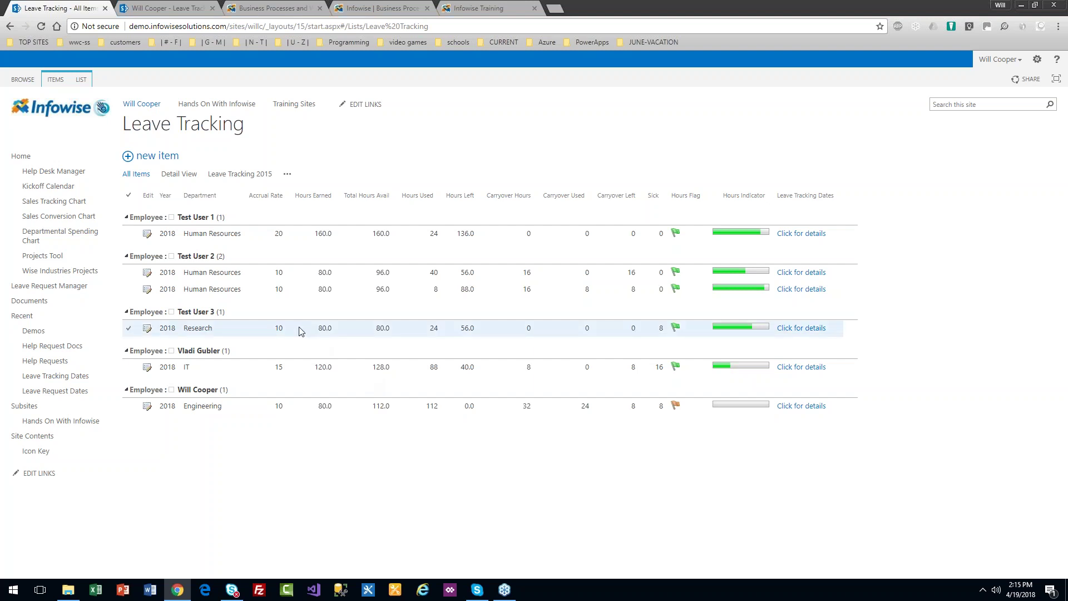
# Return to the Leave Request Manager and open the Infowise Ultimate Forms design page for the Leave Requests list.
pyautogui.click(84, 287)
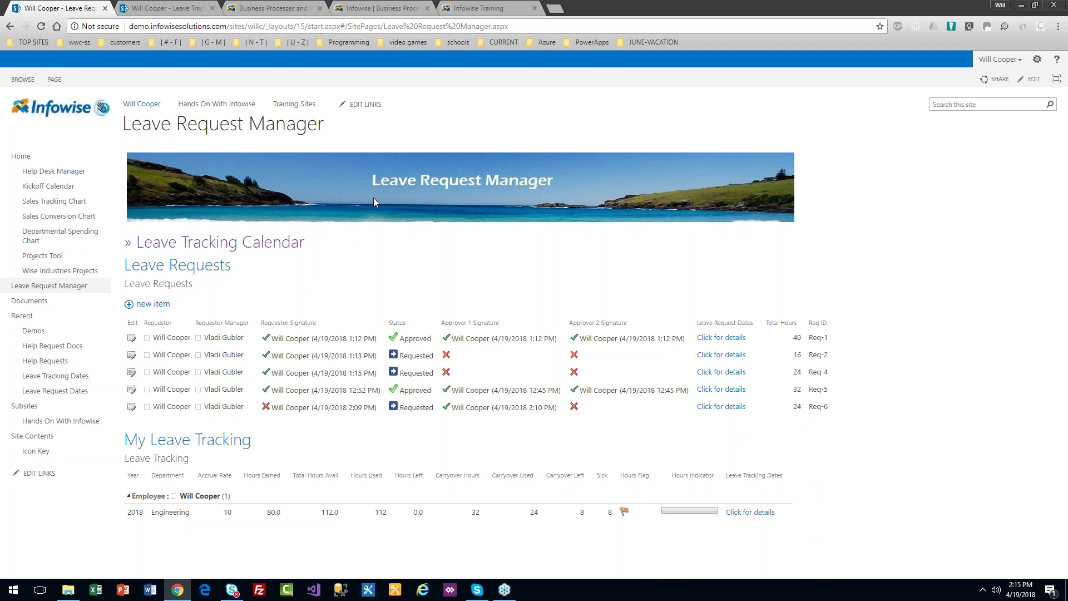
pyautogui.click(158, 284)
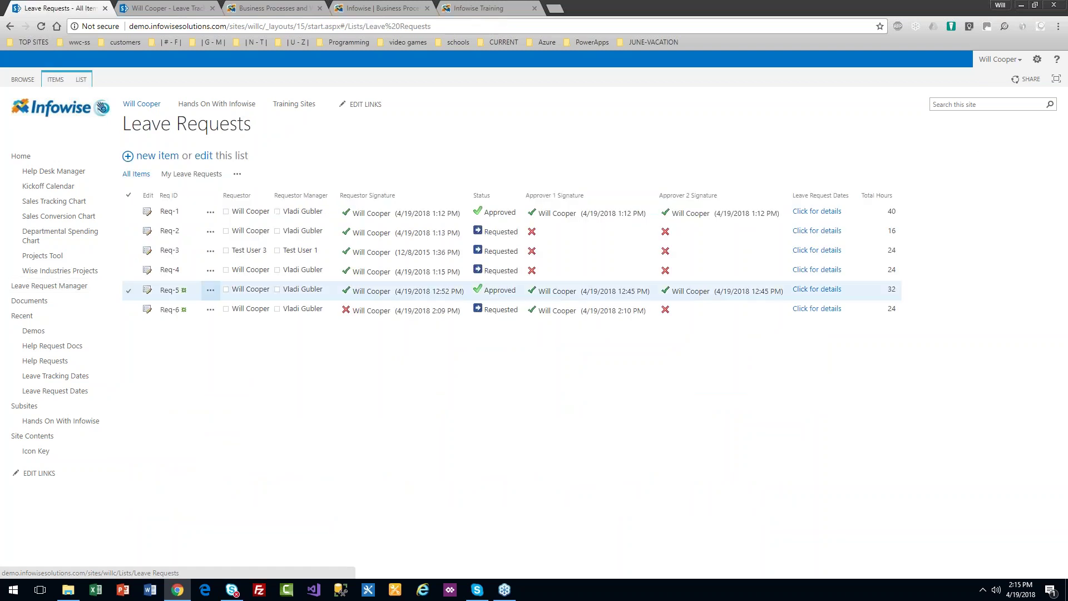
pyautogui.click(81, 79)
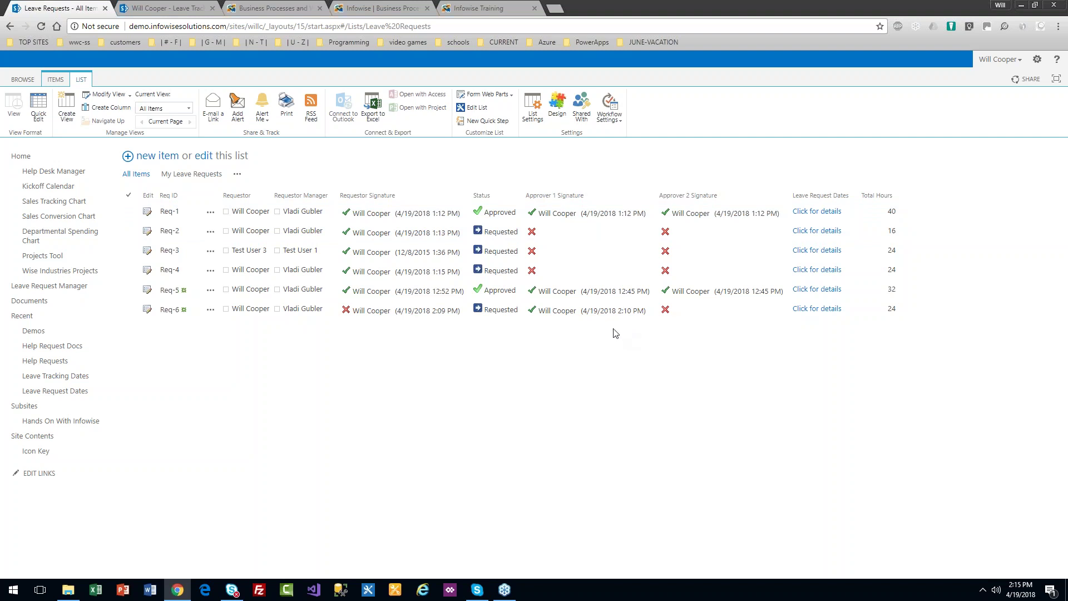
pyautogui.click(531, 117)
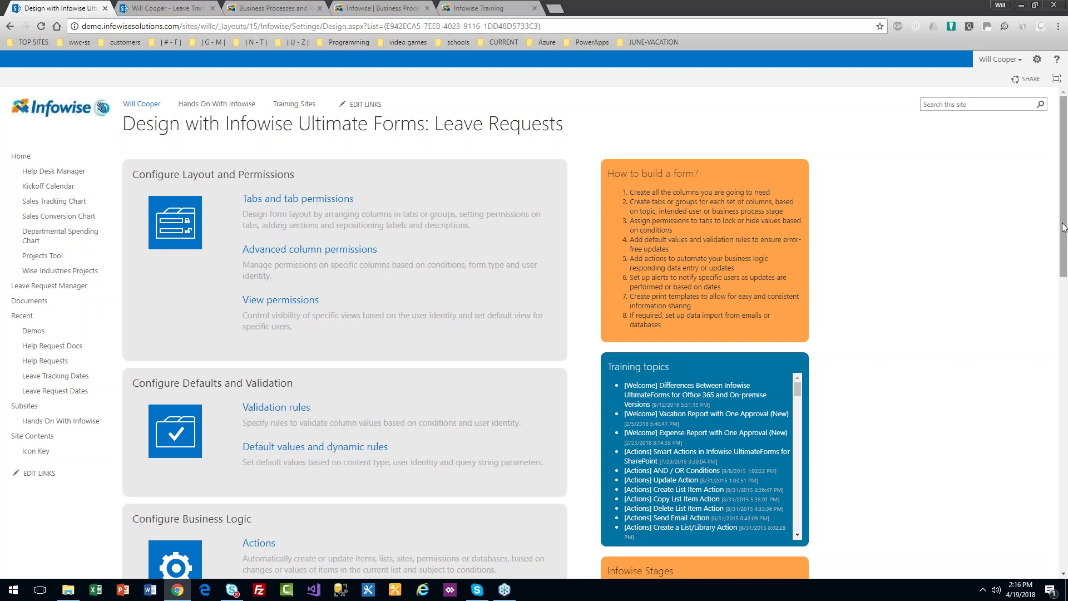
# Start a new Color Choice column named "example" with its choices shown as icons.
pyautogui.moveTo(1064, 229); pyautogui.dragTo(1063, 228)
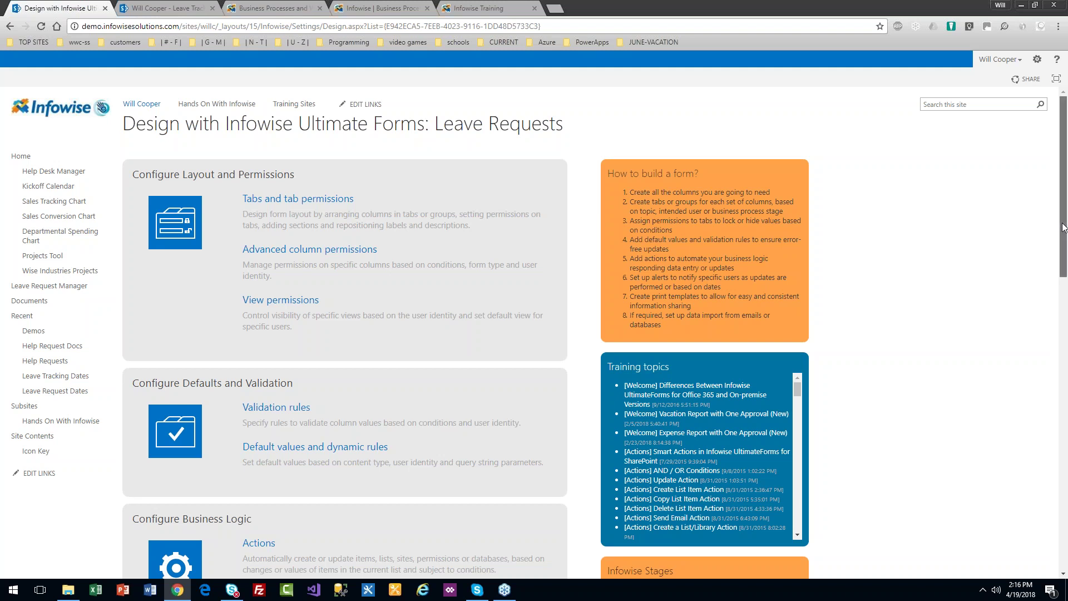
pyautogui.moveTo(1064, 228); pyautogui.dragTo(1064, 446)
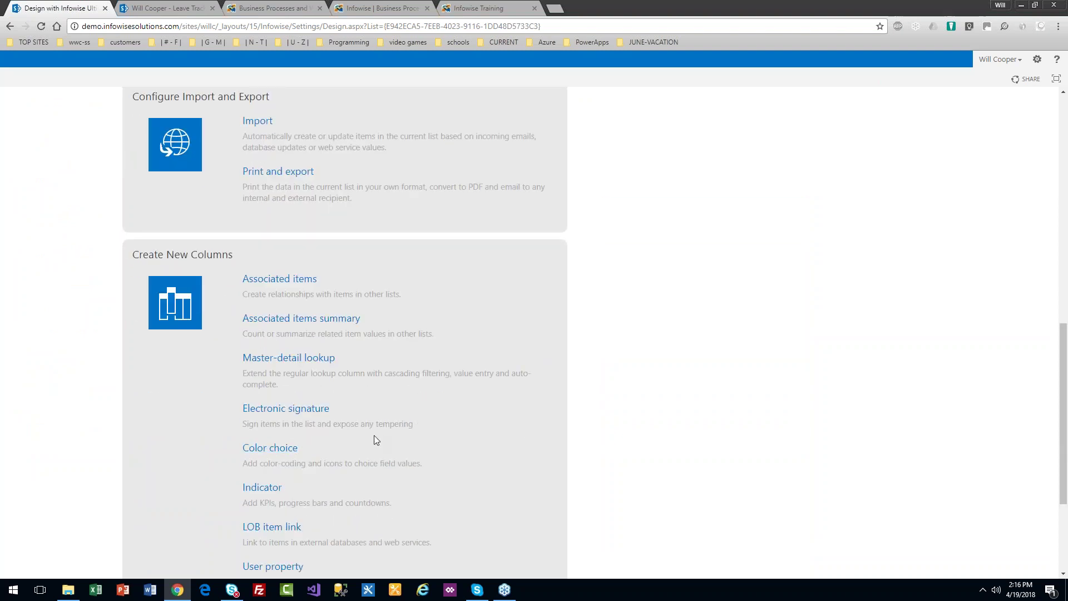
pyautogui.click(258, 448)
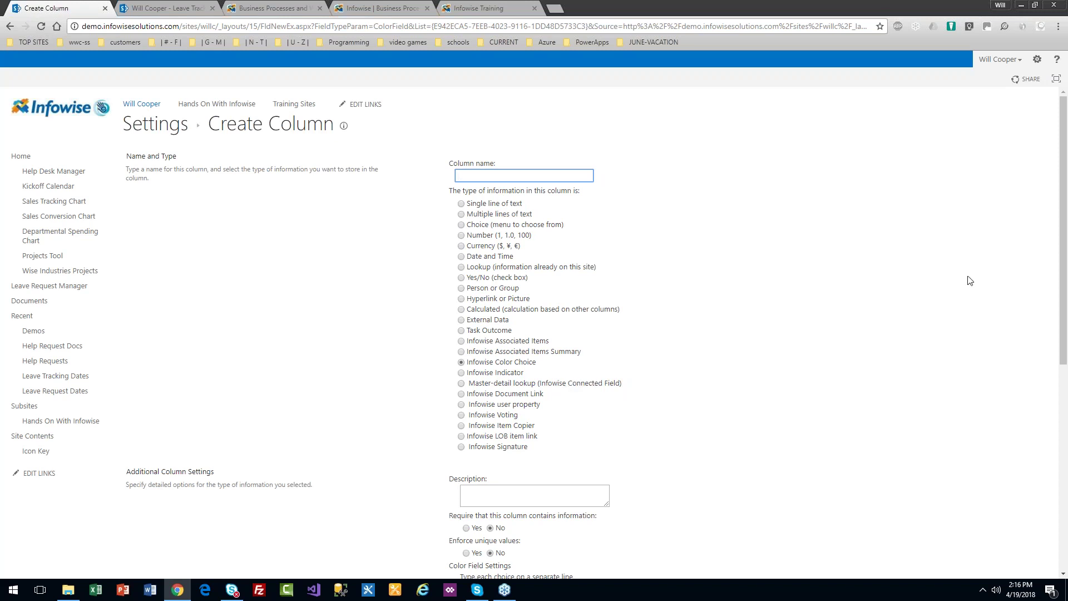
pyautogui.moveTo(1063, 272); pyautogui.dragTo(1060, 388)
pyautogui.scroll(-2, 1060, 396)
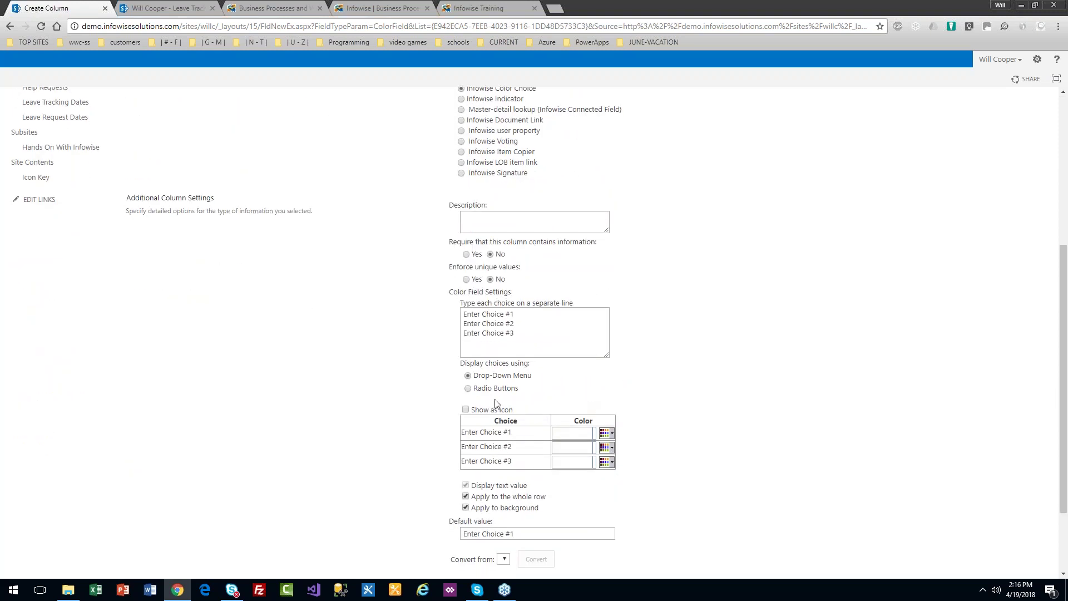
pyautogui.click(466, 409)
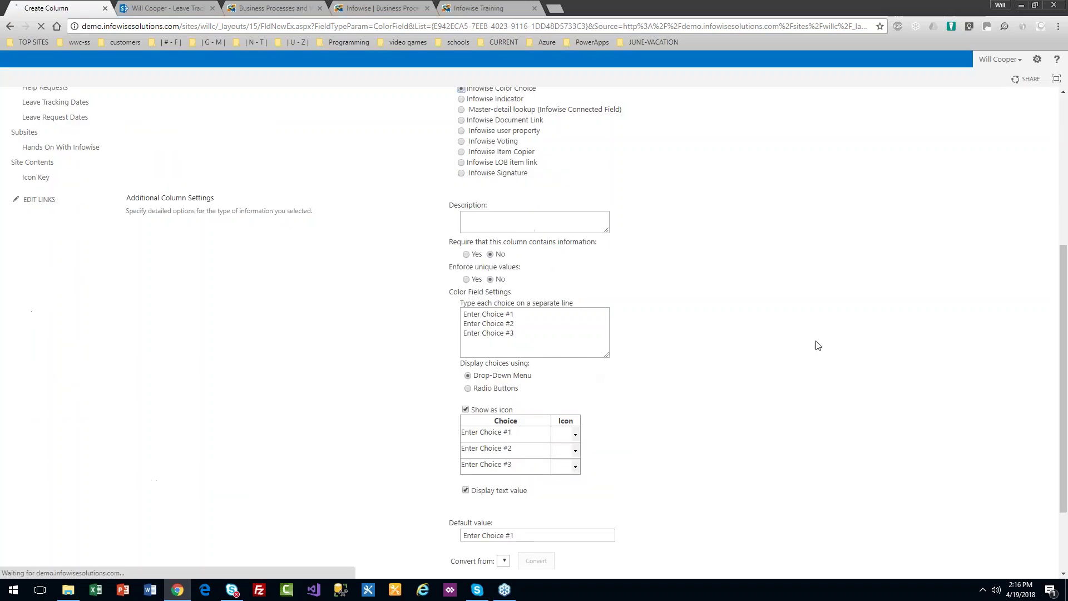
pyautogui.scroll(-2, 1059, 463)
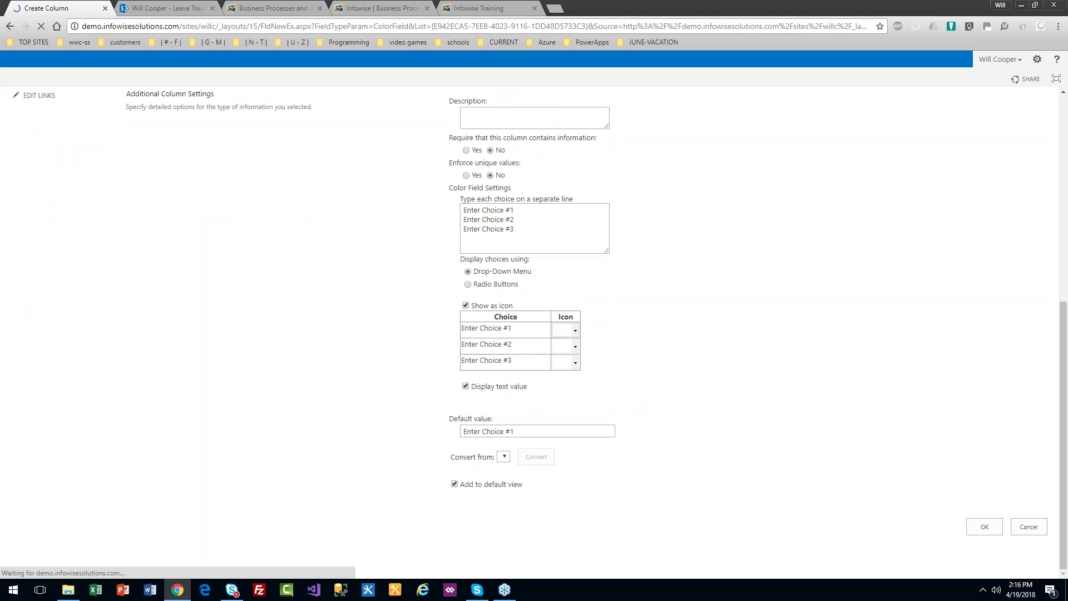
pyautogui.click(576, 333)
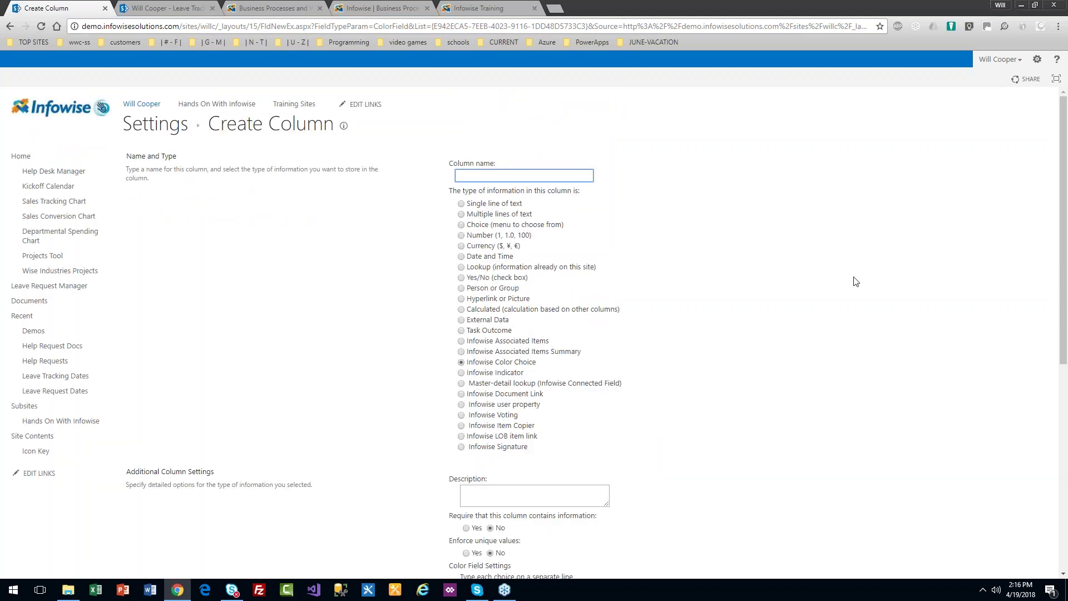
pyautogui.write('example')
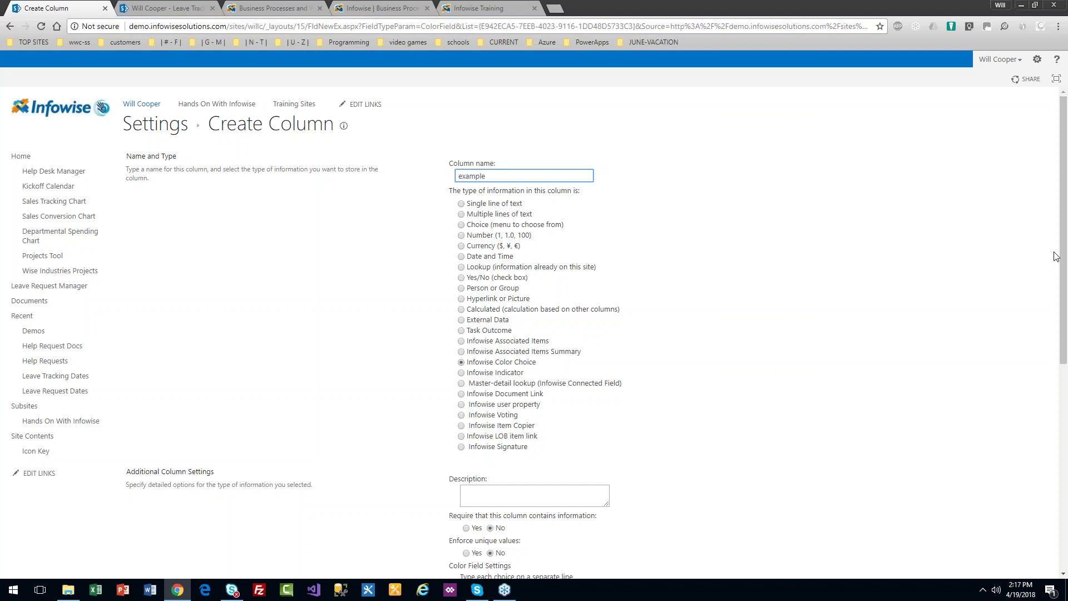
# Look through the icon sets and assign the blue sphere icon to Enter Choice #1.
pyautogui.moveTo(1055, 252); pyautogui.dragTo(1063, 456)
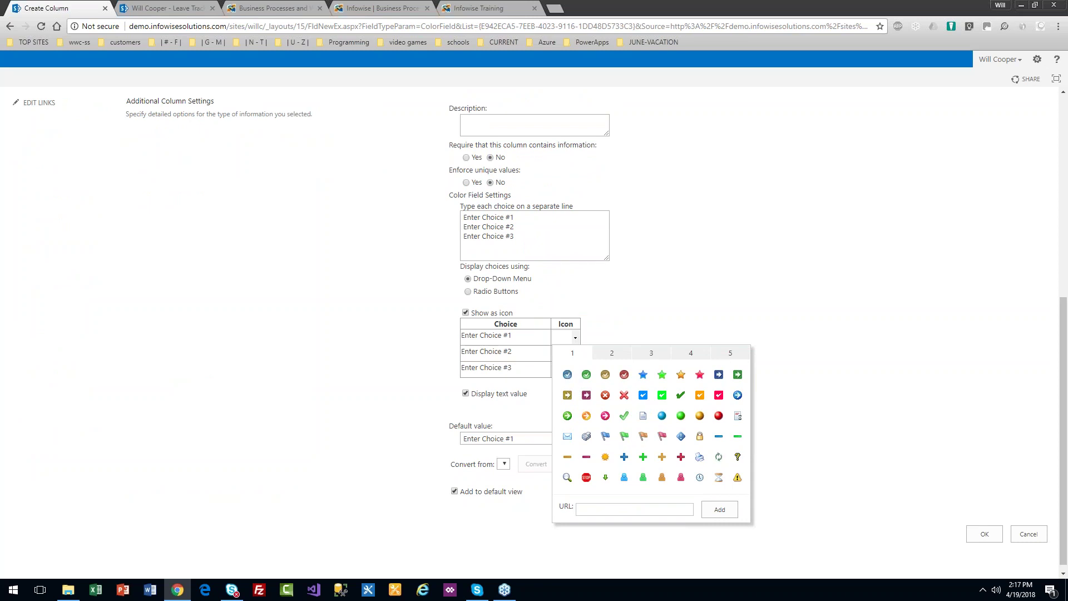
pyautogui.click(616, 354)
pyautogui.click(666, 355)
pyautogui.click(689, 355)
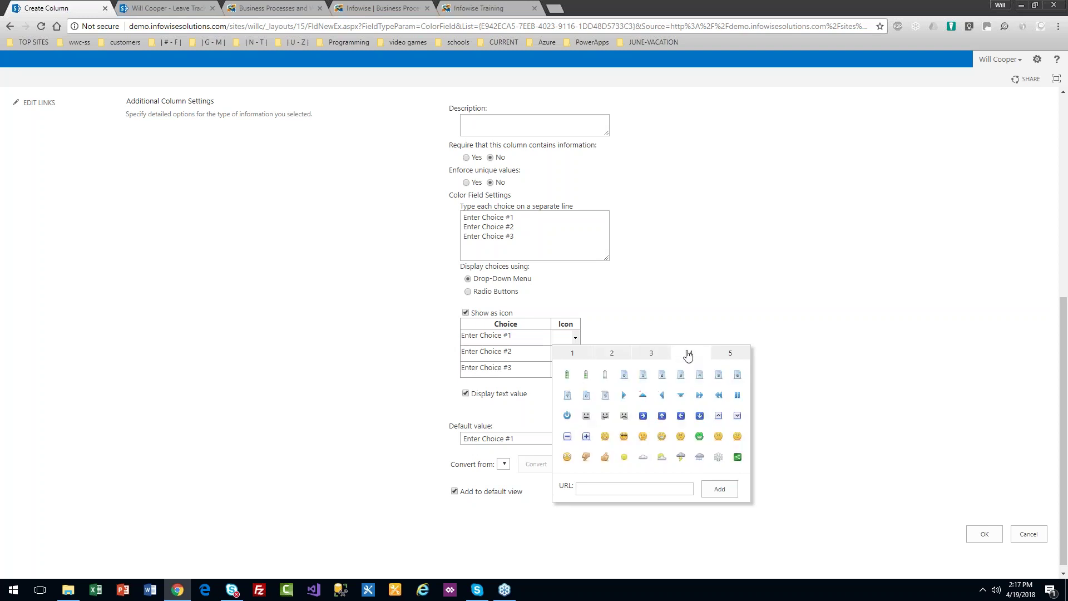
pyautogui.click(733, 353)
pyautogui.click(580, 356)
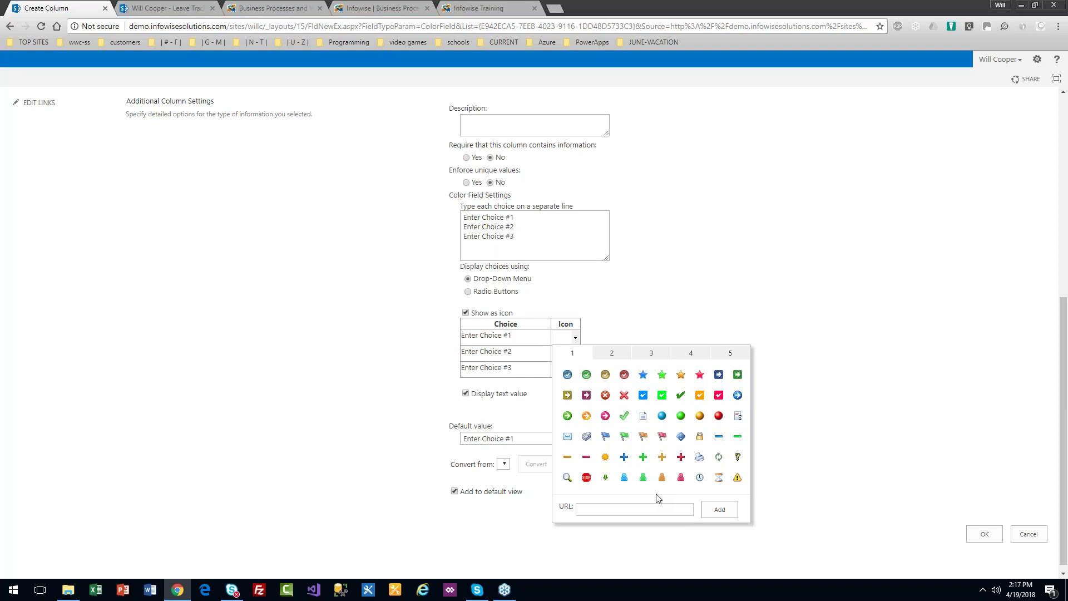
pyautogui.click(662, 416)
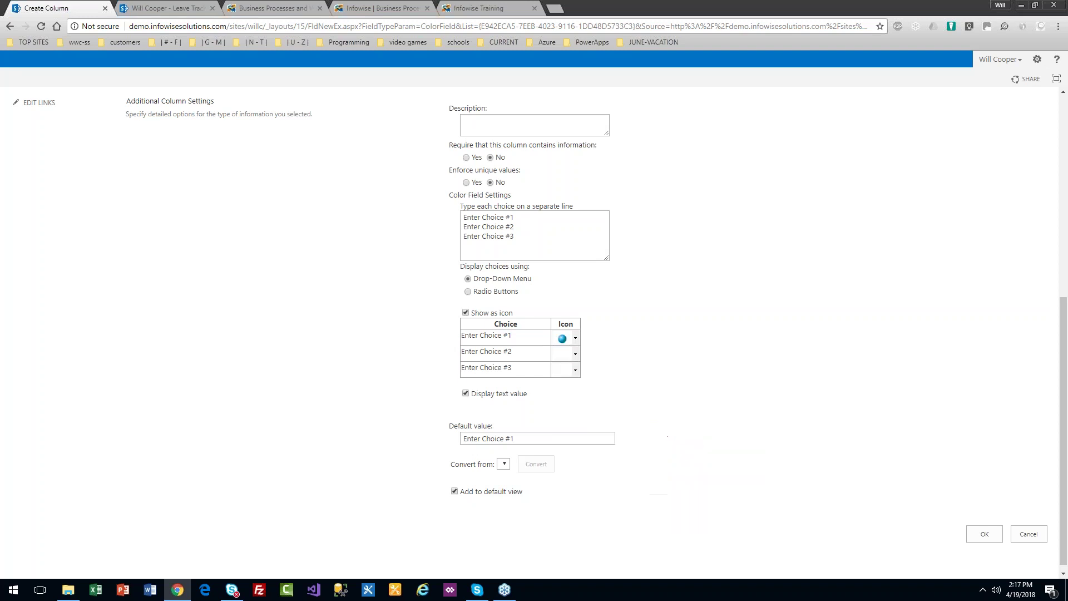
# Assign the green star icon to Enter Choice #2 and the red plus icon to Enter Choice #3.
pyautogui.click(575, 354)
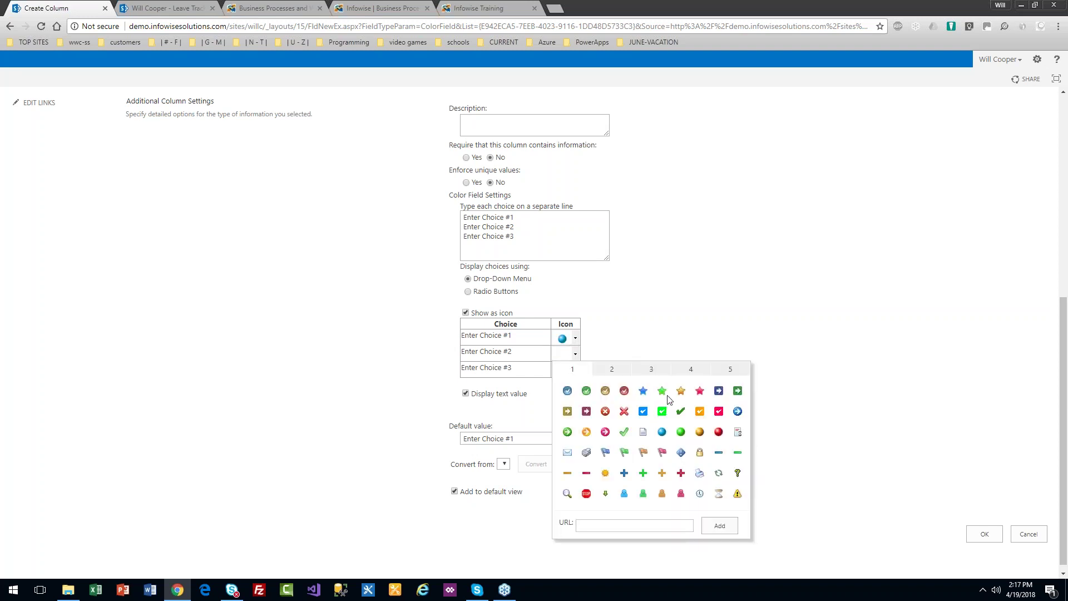
pyautogui.click(667, 397)
pyautogui.click(575, 369)
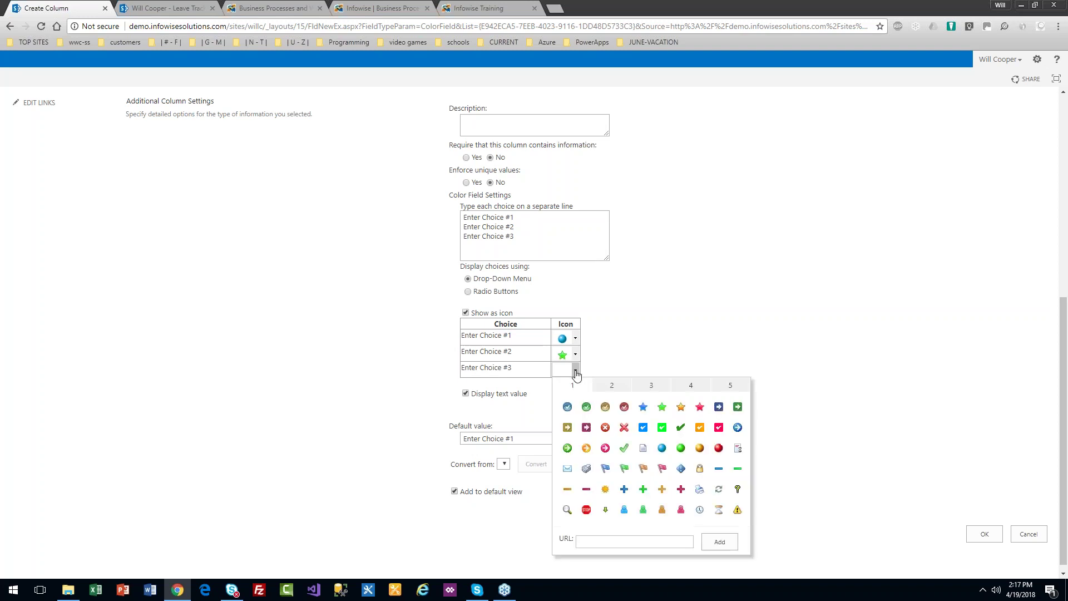
pyautogui.click(681, 489)
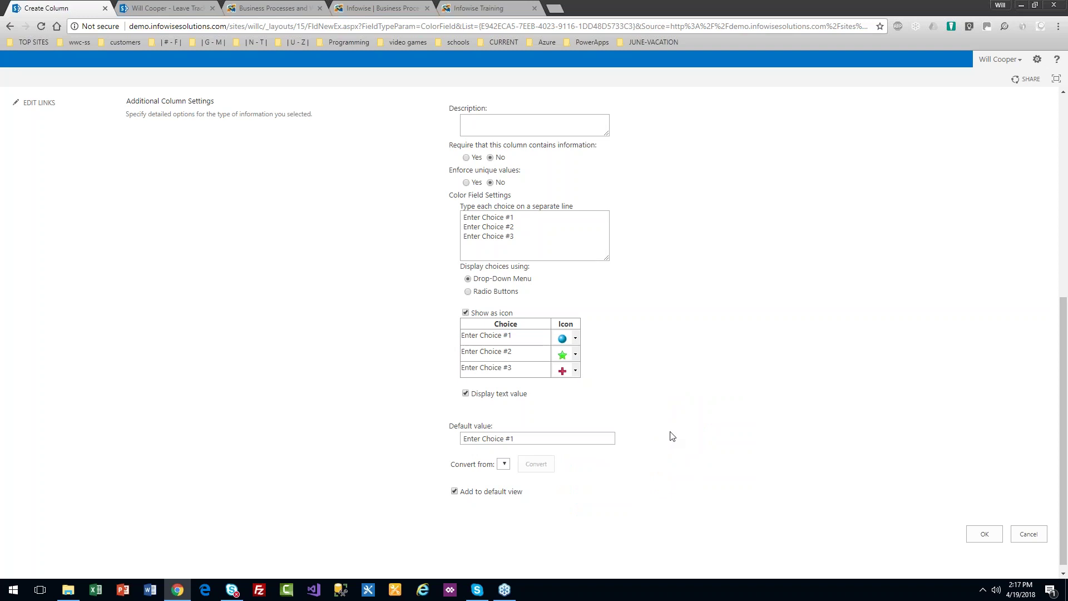
# Switch the choices from icons to colors, view the color palette for Enter Choice #1 and discard the new column.
pyautogui.click(466, 315)
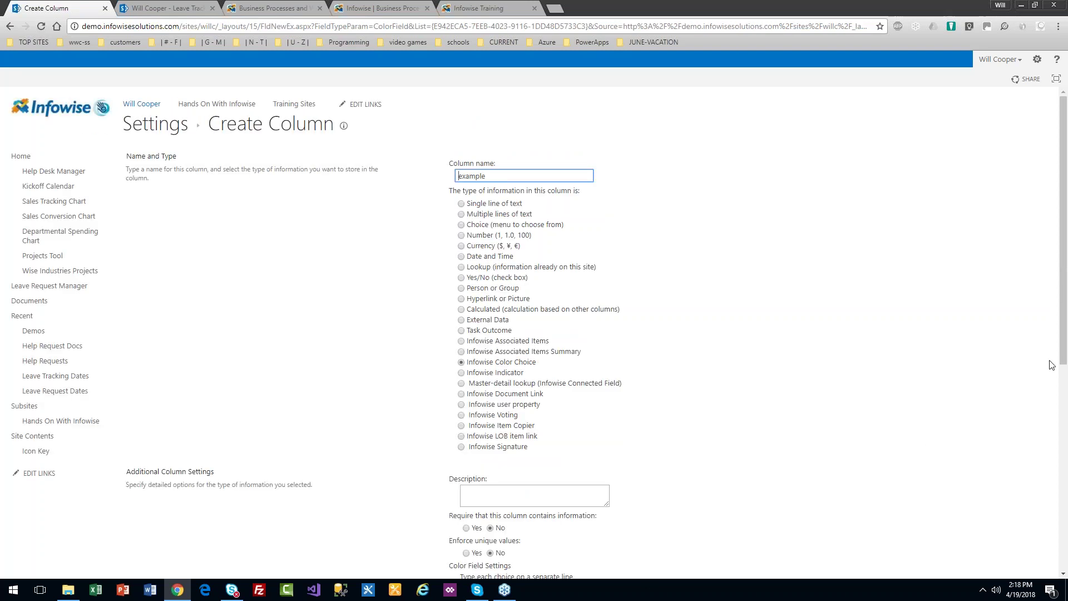
pyautogui.moveTo(1063, 362); pyautogui.dragTo(1061, 534)
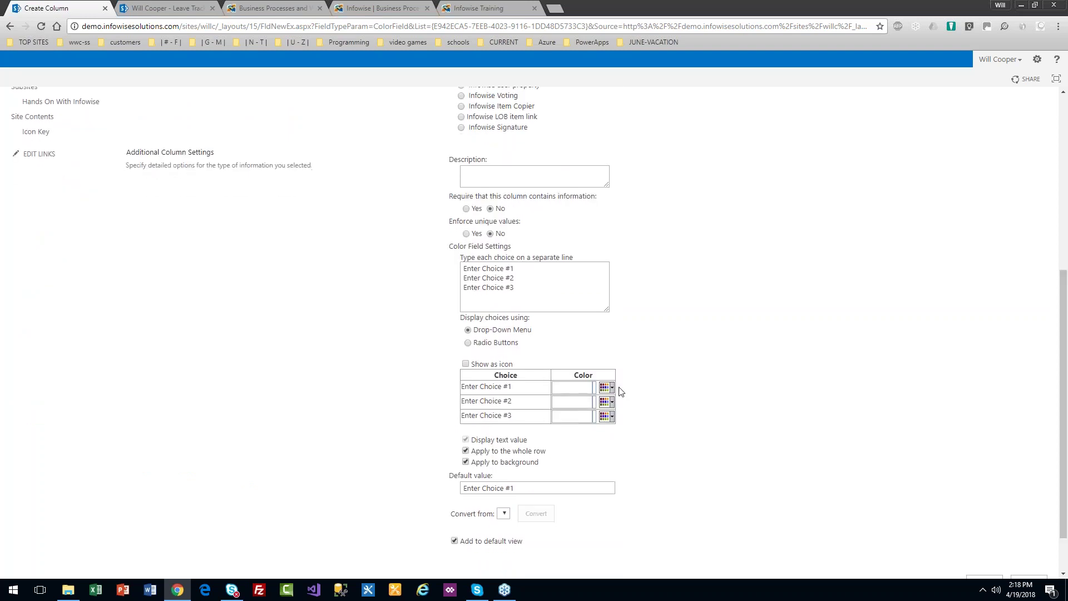
pyautogui.click(604, 387)
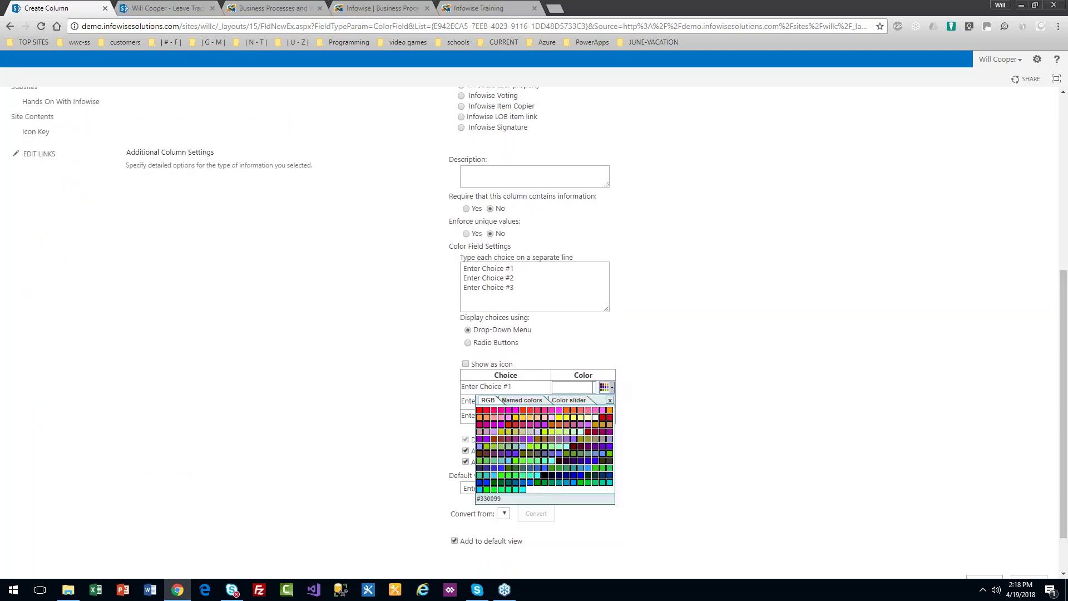
pyautogui.moveTo(1063, 473); pyautogui.dragTo(1063, 516)
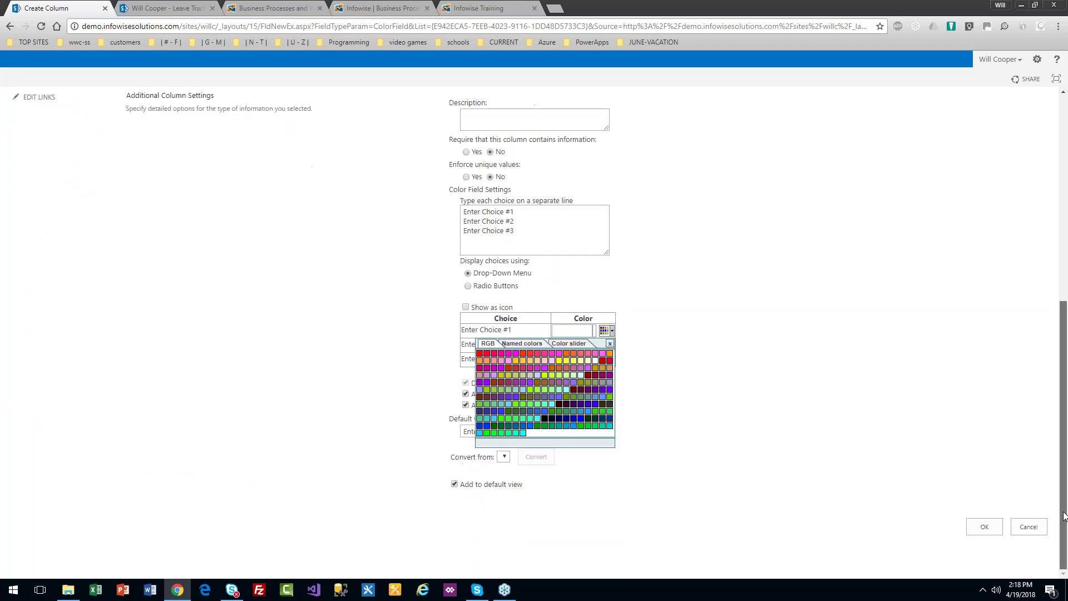
pyautogui.click(1033, 529)
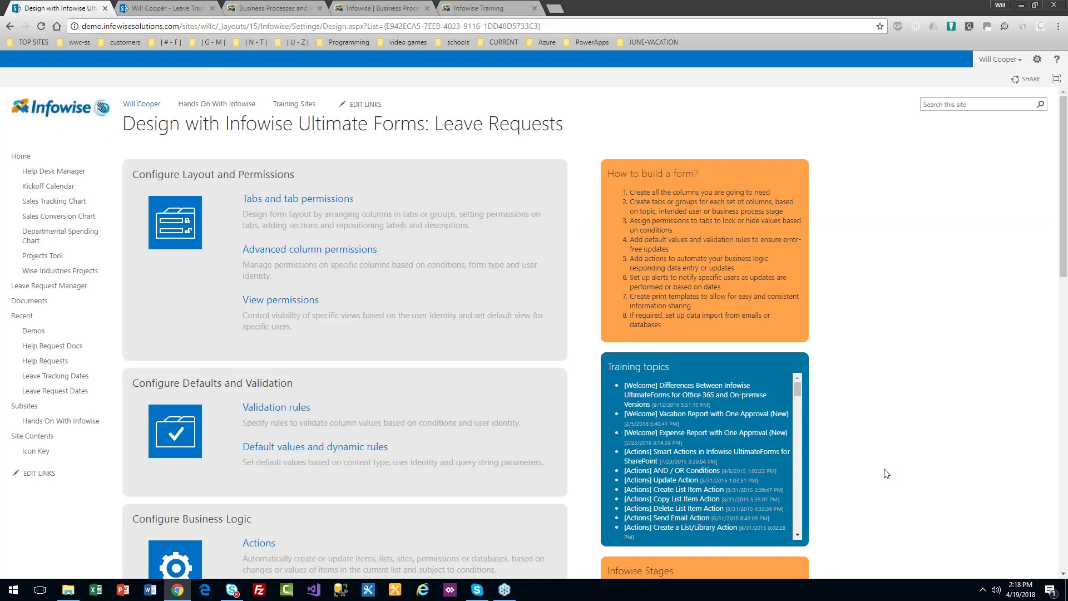
# Add a form tab named "Example" in the tabs and tab permissions settings for Leave Requests.
pyautogui.click(297, 199)
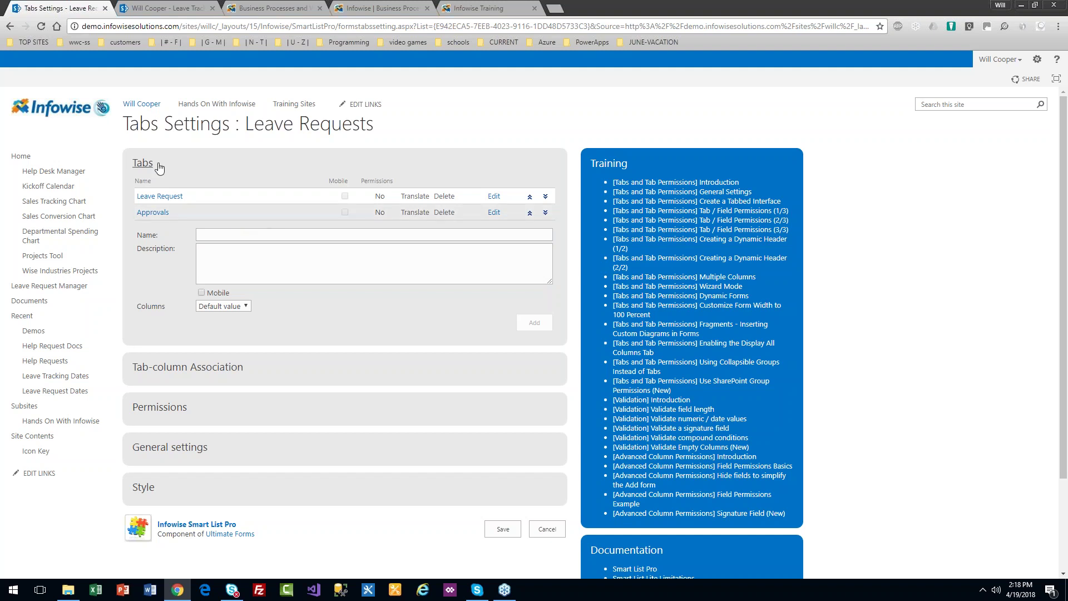
pyautogui.click(257, 234)
pyautogui.write('Example')
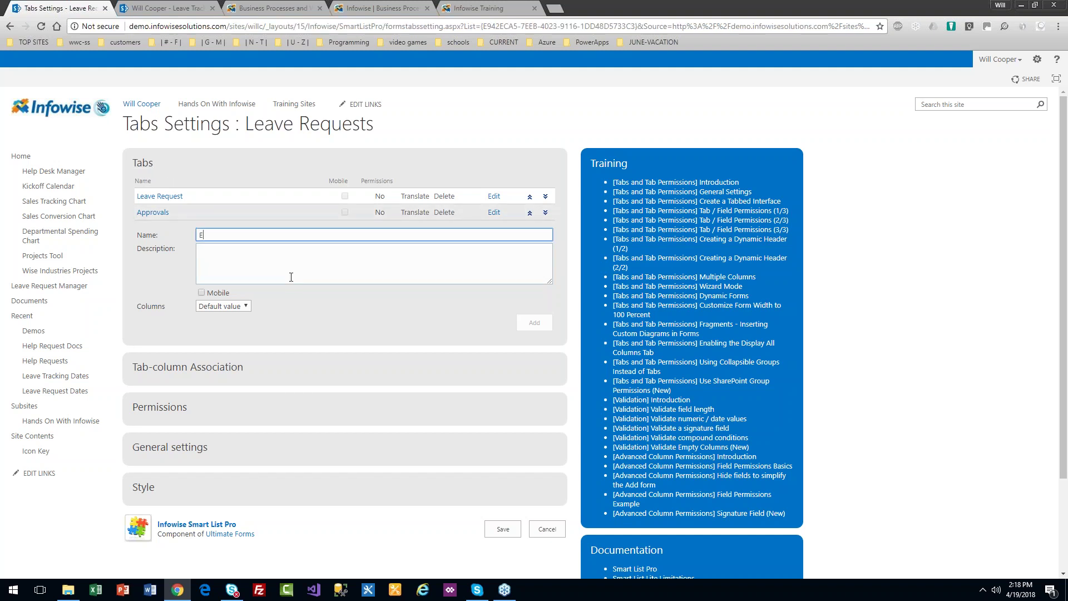
pyautogui.click(533, 325)
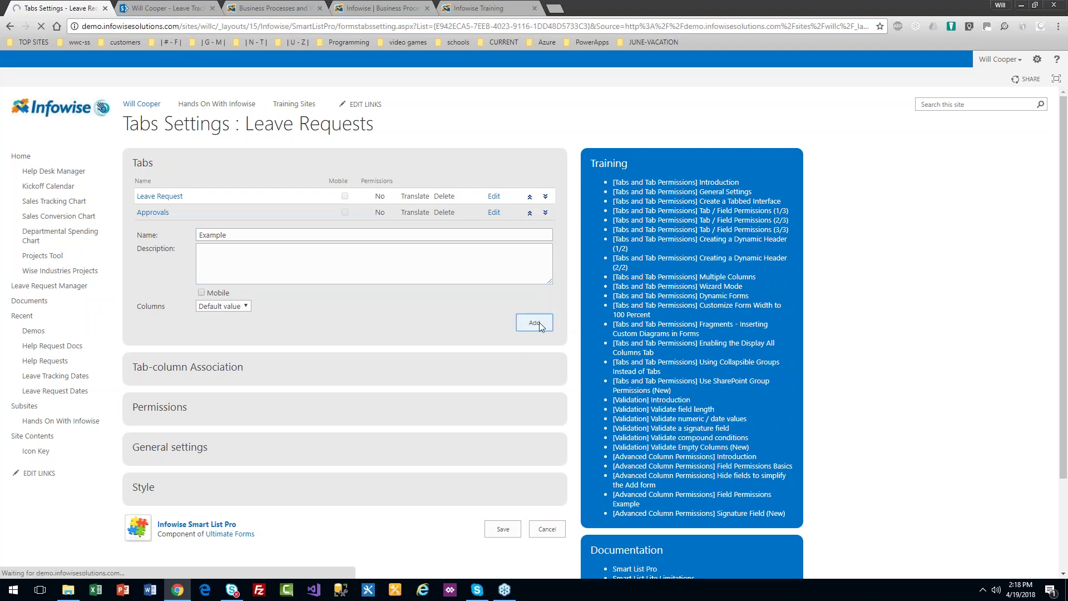
# Associate Approver 1 Signature, Approver 2 Signature and Leave Request Dates with the Example tab, placing Leave Request Dates first.
pyautogui.scroll(-1, 400, 479)
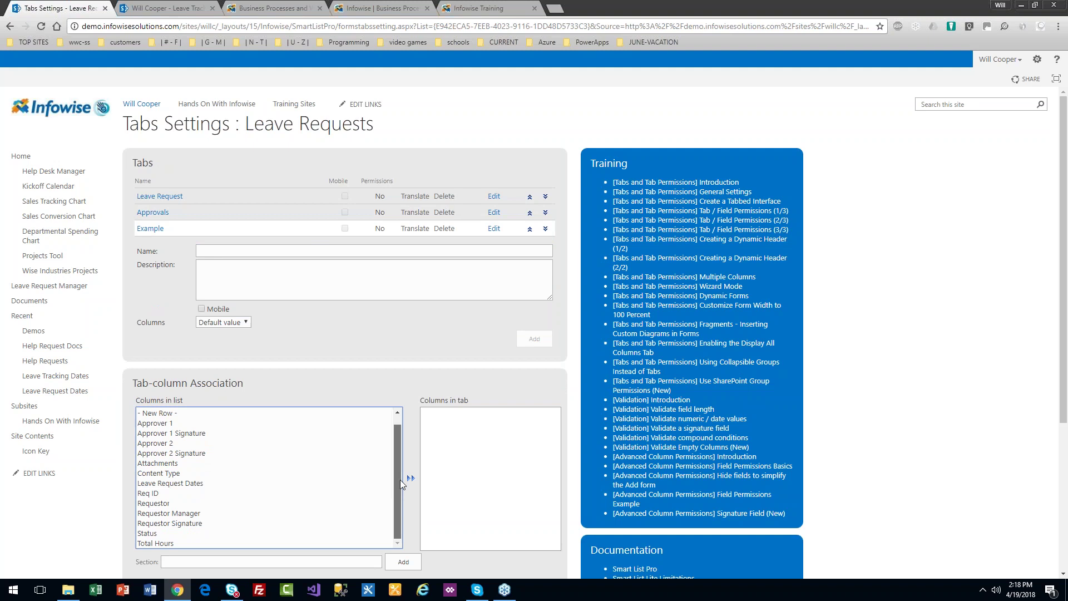
pyautogui.click(184, 435)
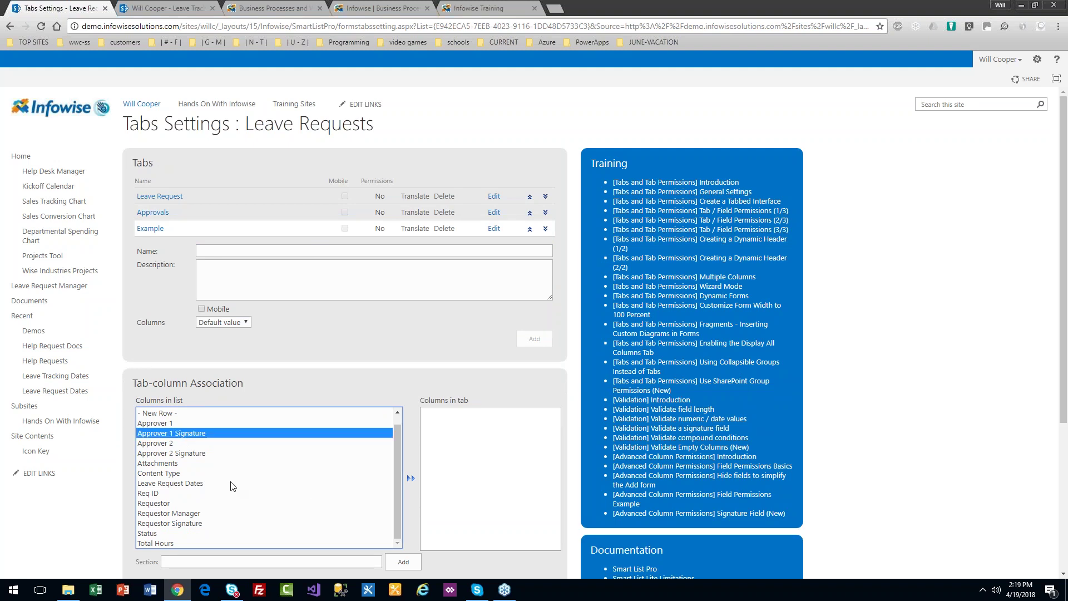
pyautogui.click(410, 478)
pyautogui.click(222, 453)
pyautogui.click(411, 477)
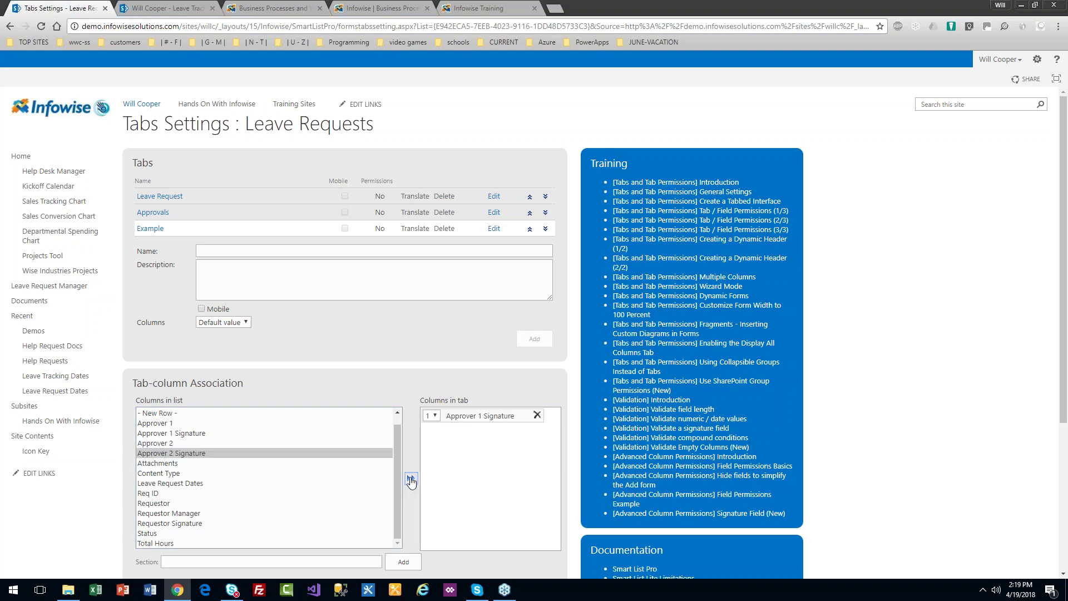
pyautogui.click(241, 483)
pyautogui.click(411, 478)
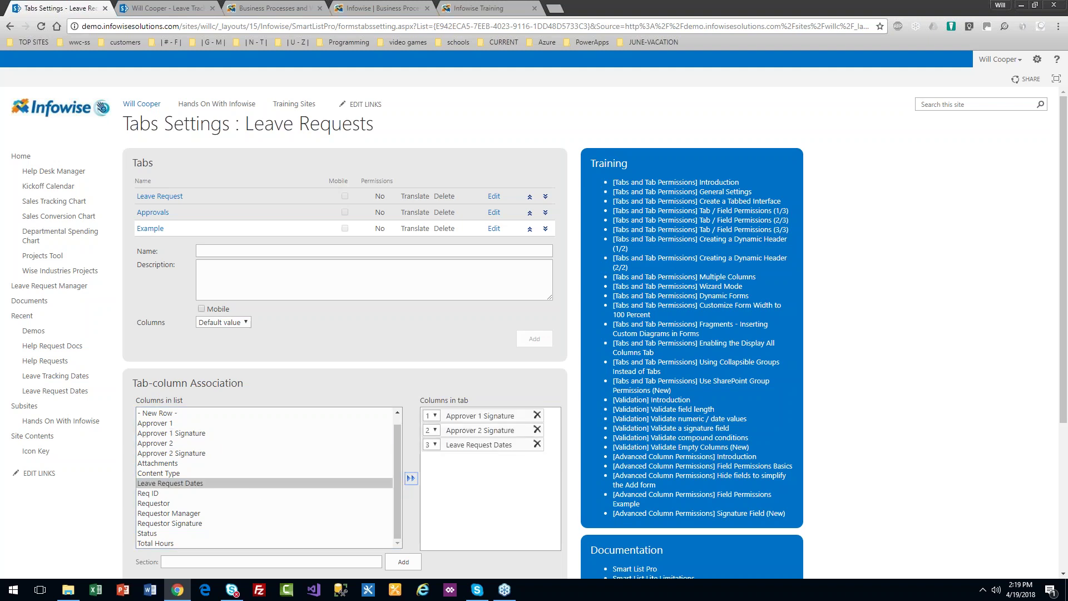
pyautogui.click(435, 445)
pyautogui.click(429, 456)
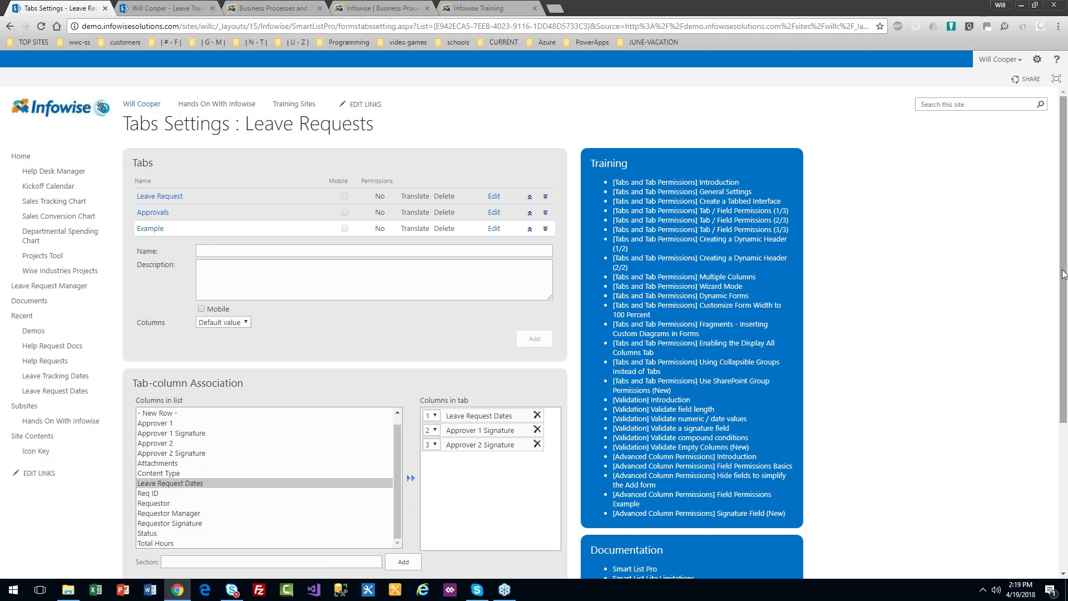
# View the general form settings and the available themes, and leave the tab settings without saving.
pyautogui.moveTo(1063, 274); pyautogui.dragTo(1063, 422)
pyautogui.click(185, 452)
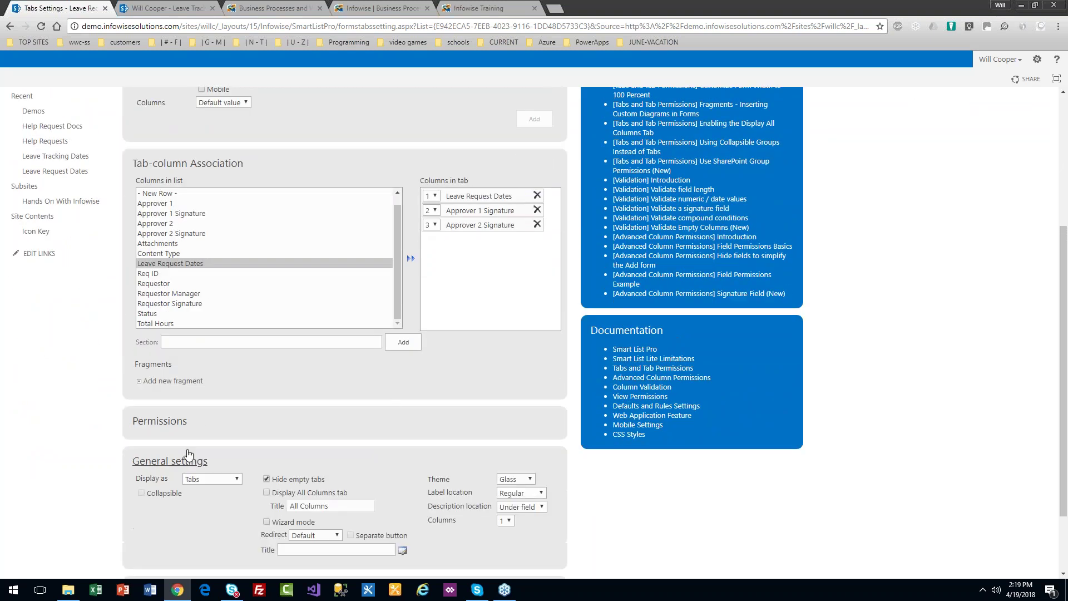
pyautogui.moveTo(1064, 366); pyautogui.dragTo(1063, 419)
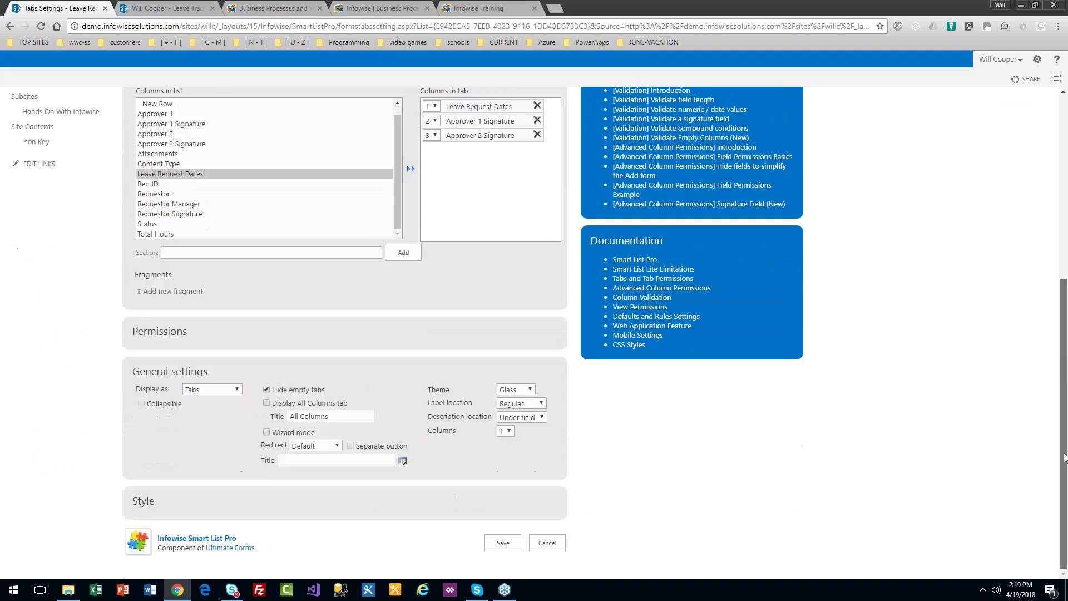
pyautogui.click(532, 391)
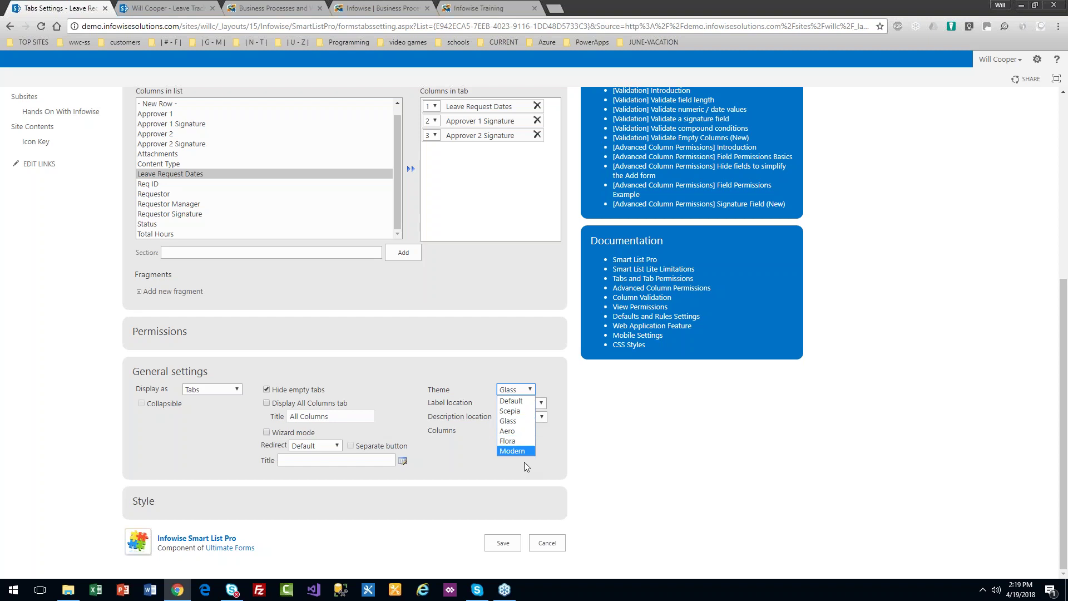
pyautogui.click(599, 428)
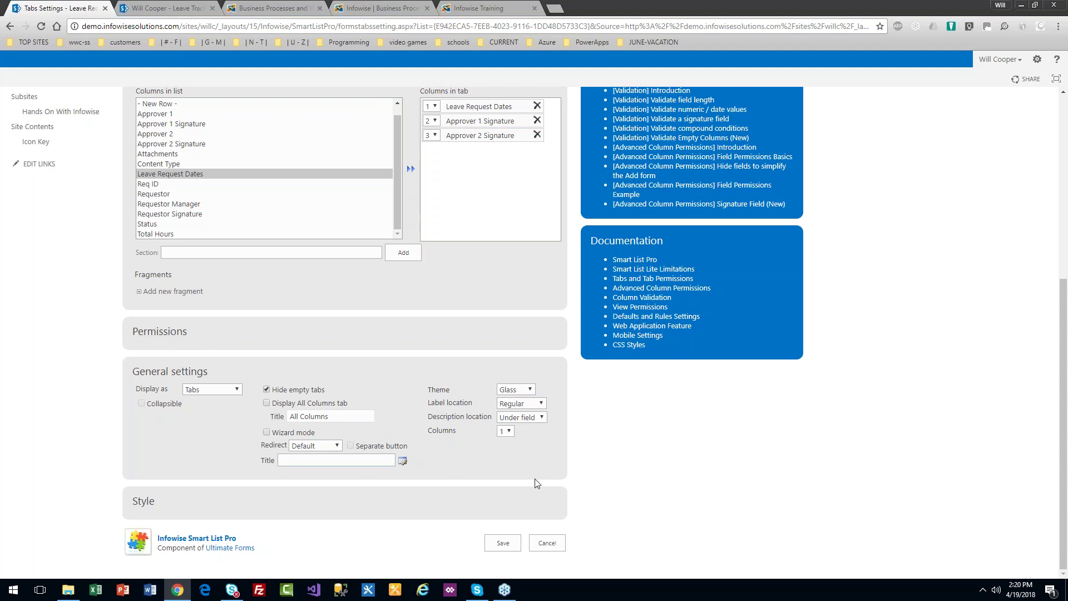
pyautogui.click(554, 542)
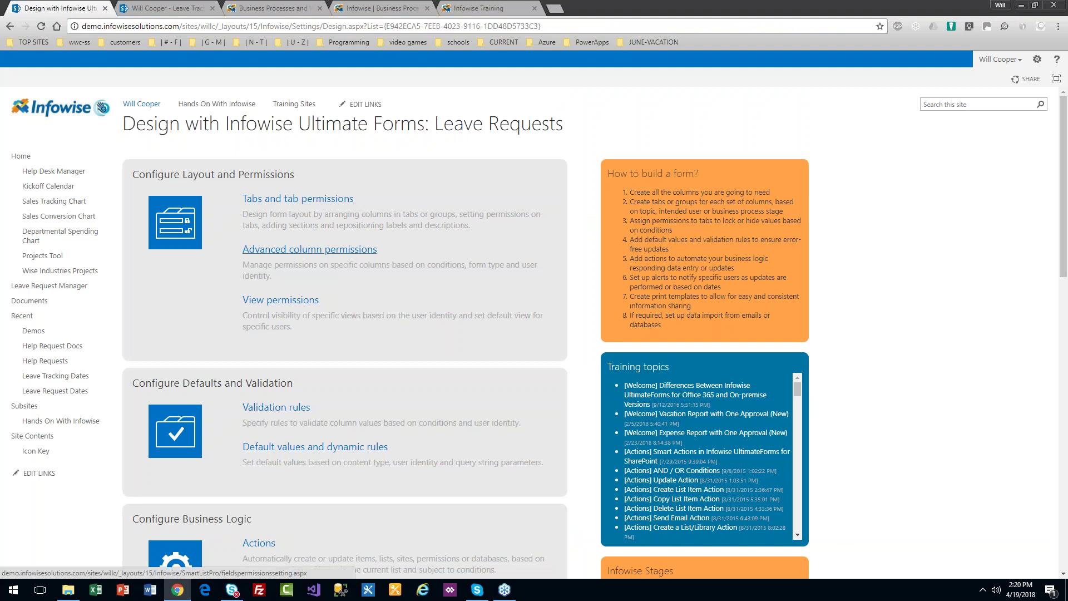
# Start an advanced column permission rule that gives Read permission on the Requestor column in all forms.
pyautogui.click(309, 249)
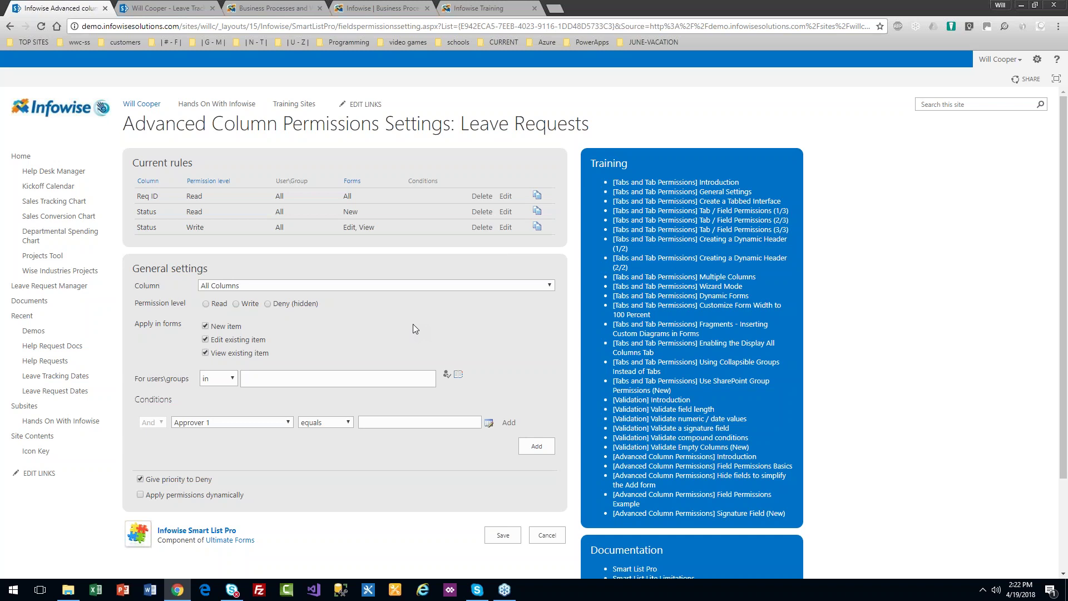
pyautogui.click(374, 286)
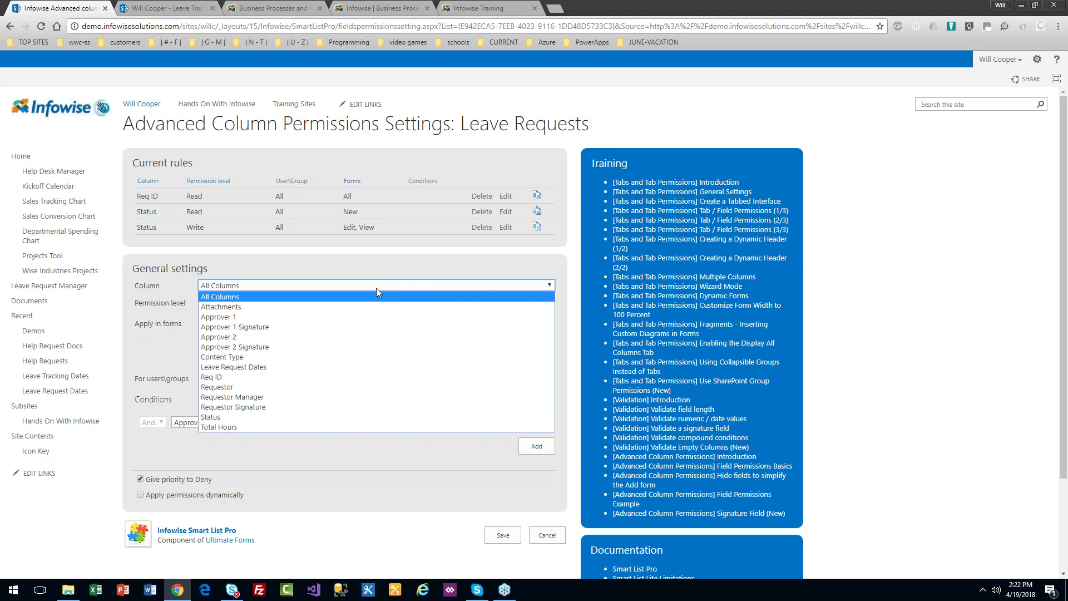
pyautogui.click(344, 416)
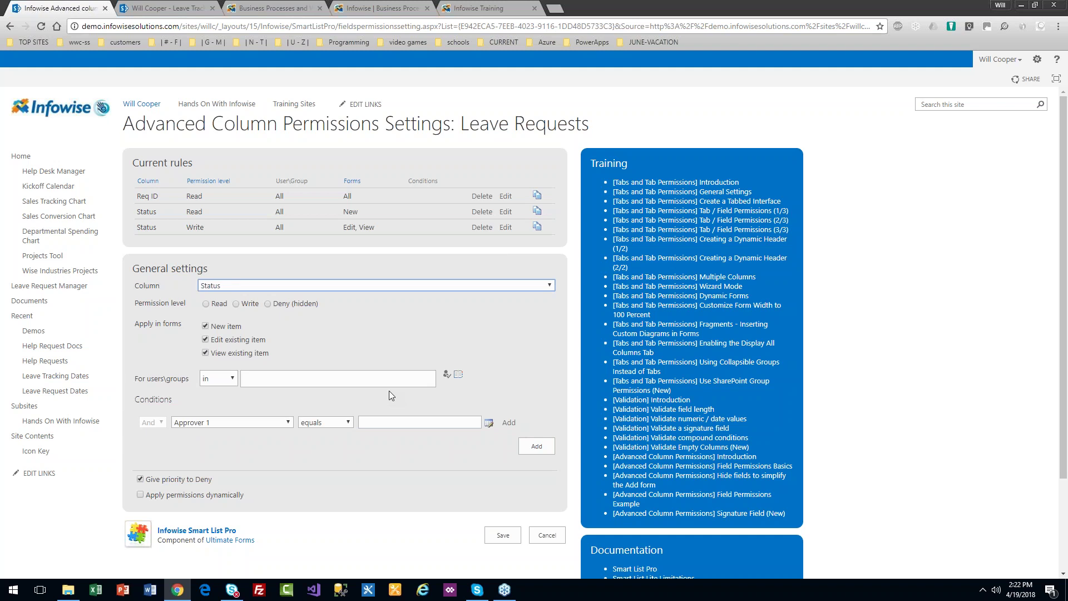
pyautogui.click(311, 286)
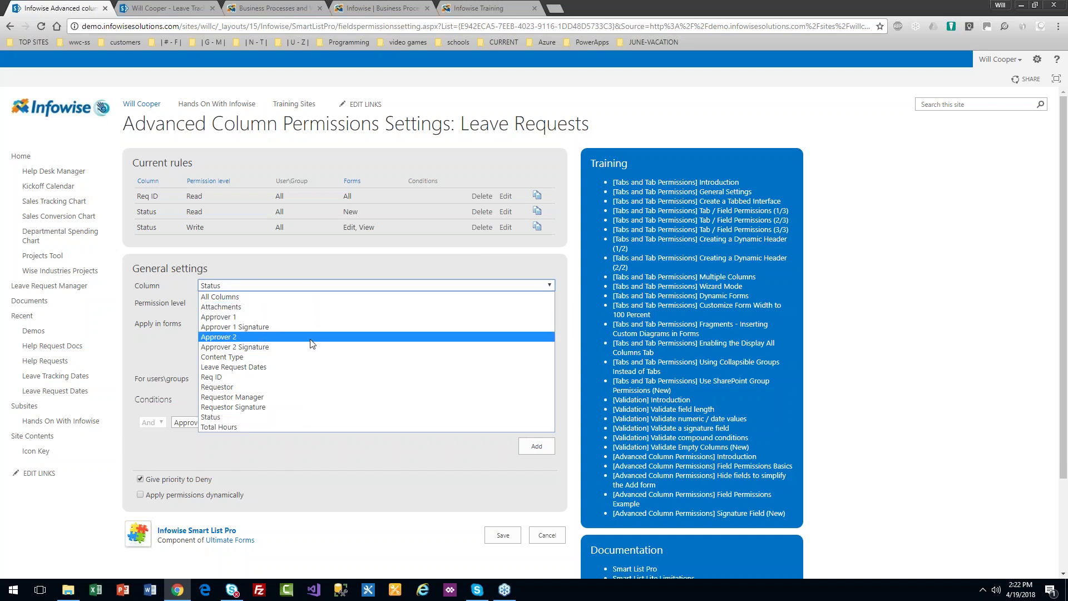
pyautogui.click(358, 386)
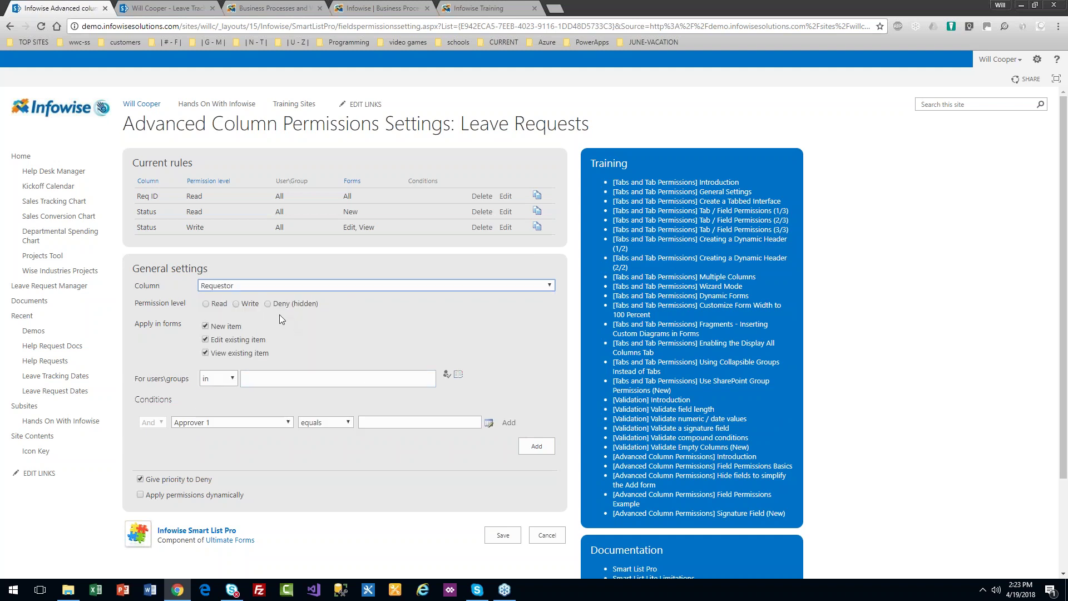
pyautogui.click(205, 304)
# Set the permission rule's condition to Status equals Approved, and leave the column permission settings without saving.
pyautogui.click(288, 422)
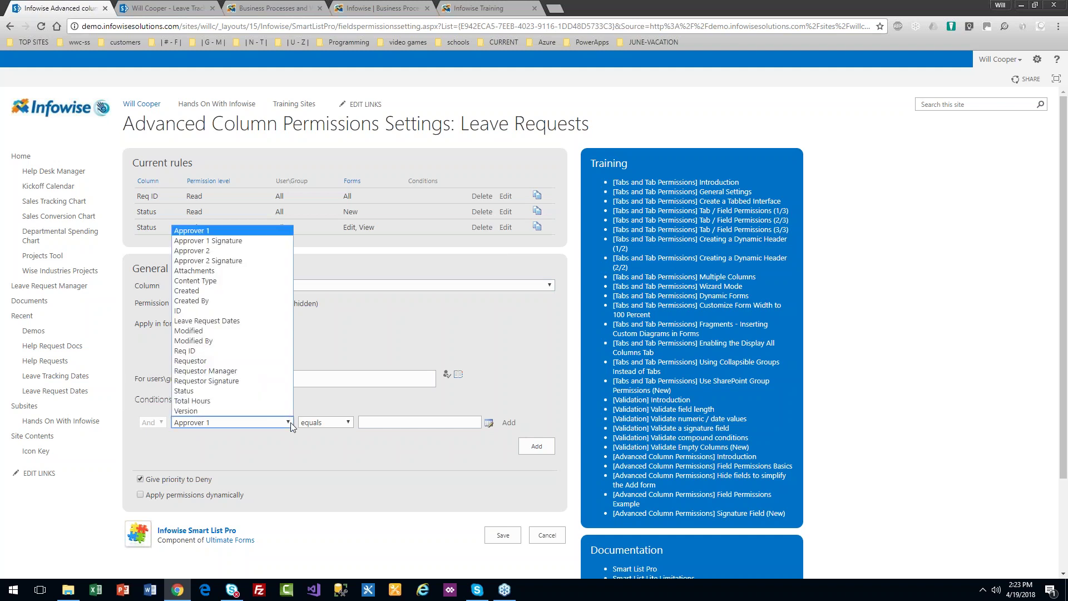
pyautogui.press('s')
pyautogui.press('v')
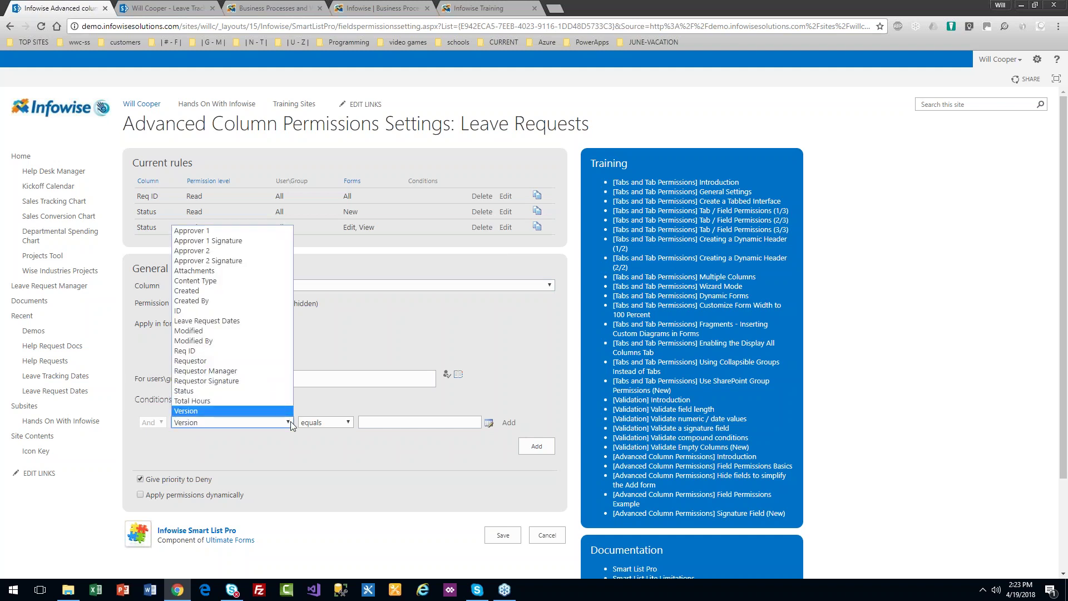
pyautogui.press('Return')
pyautogui.press('t')
pyautogui.press('s')
pyautogui.press('Tab')
pyautogui.press('Tab')
pyautogui.write('Approved')
pyautogui.press('Tab')
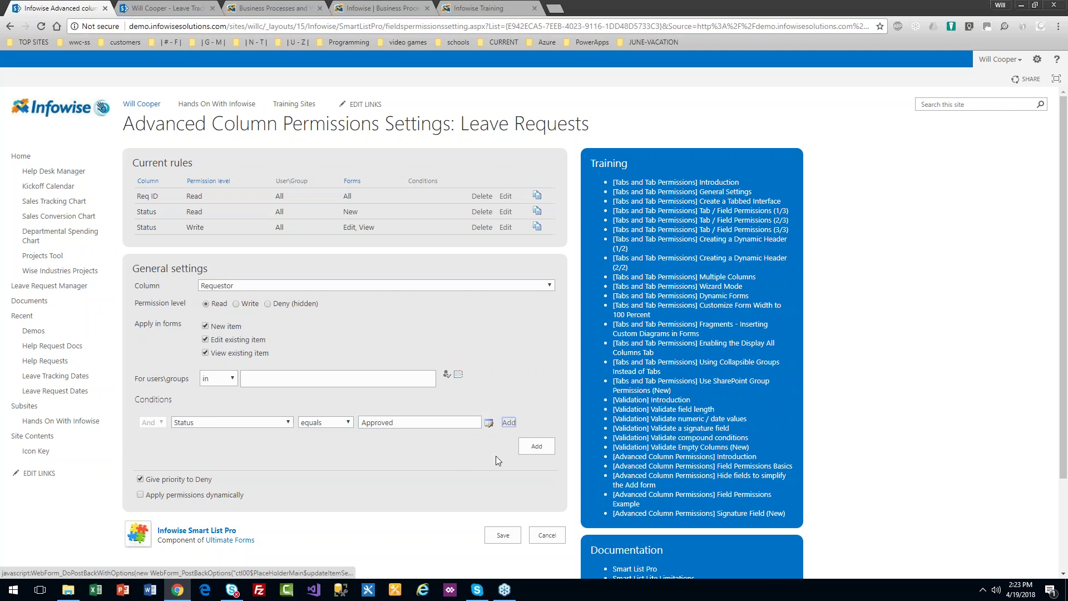
pyautogui.press('Return')
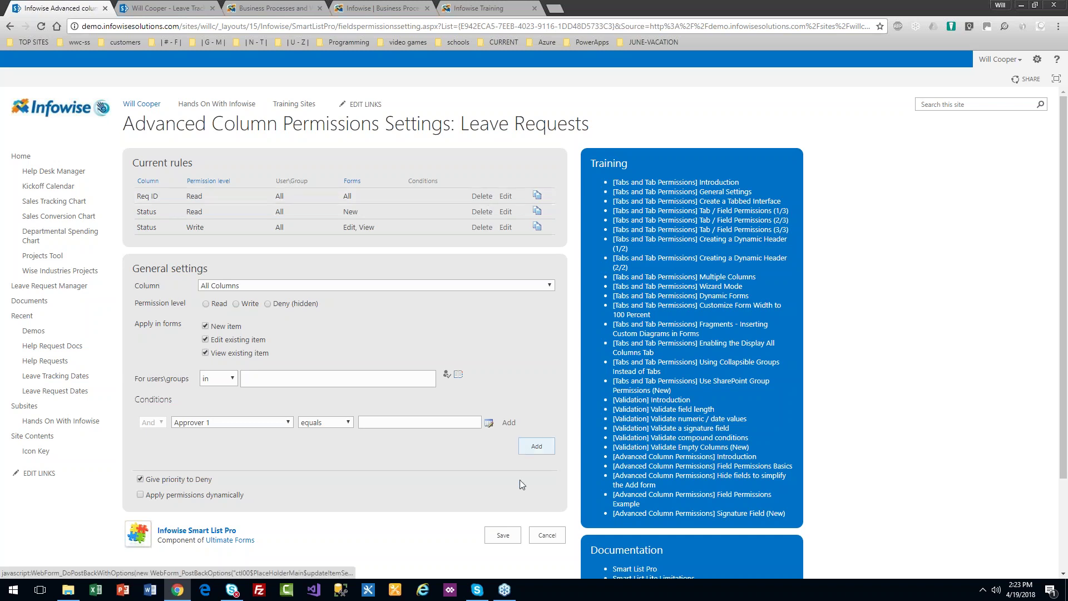
pyautogui.click(545, 534)
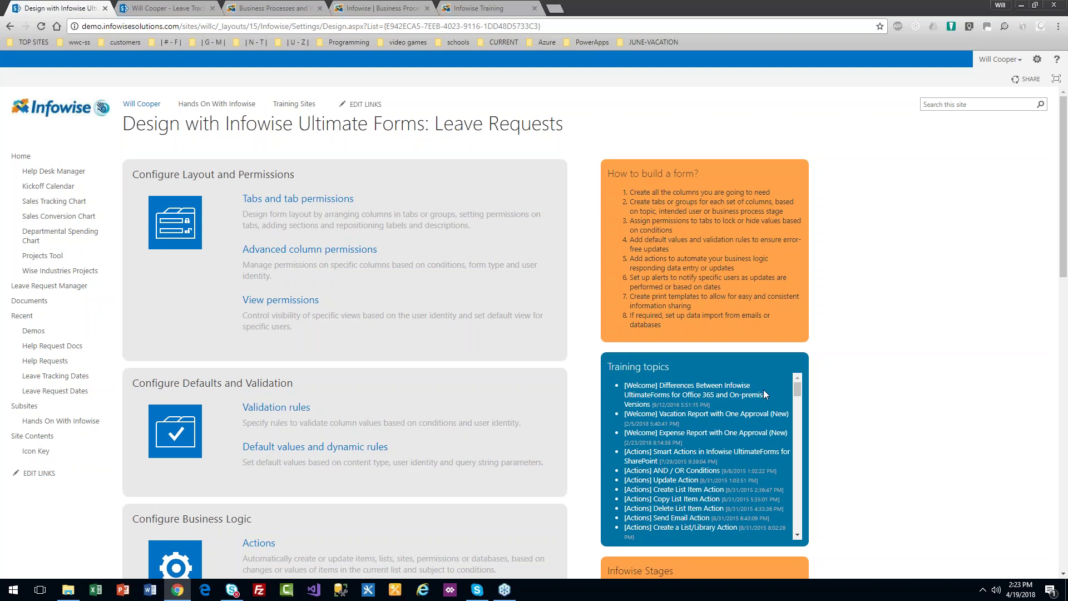
# Start a column validation rule with Status not equals Approved and the error message "Status can't be approved until both approval signatures".
pyautogui.click(293, 409)
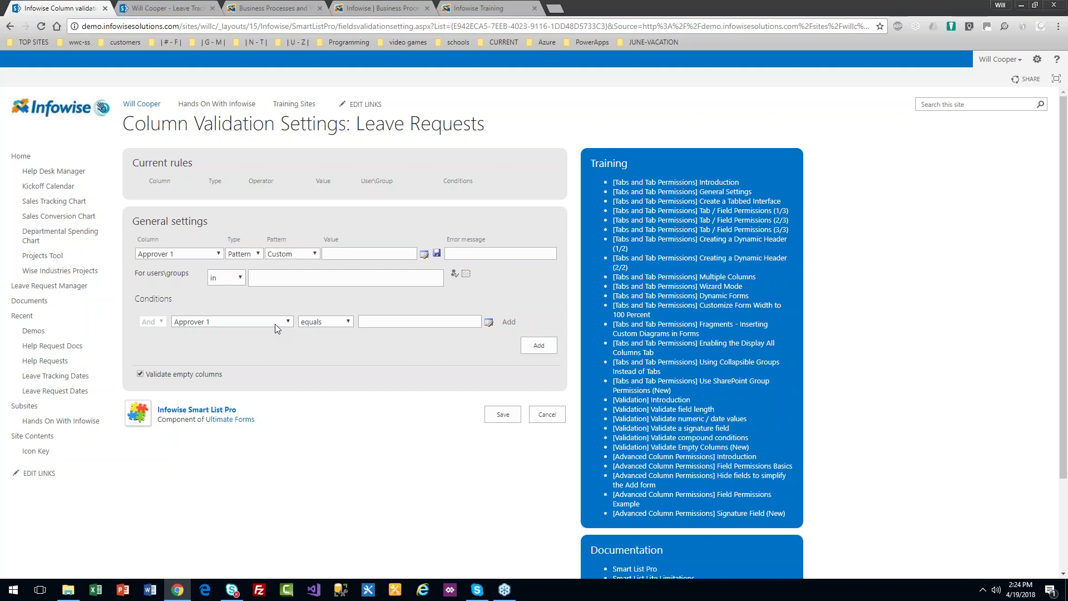
pyautogui.click(217, 255)
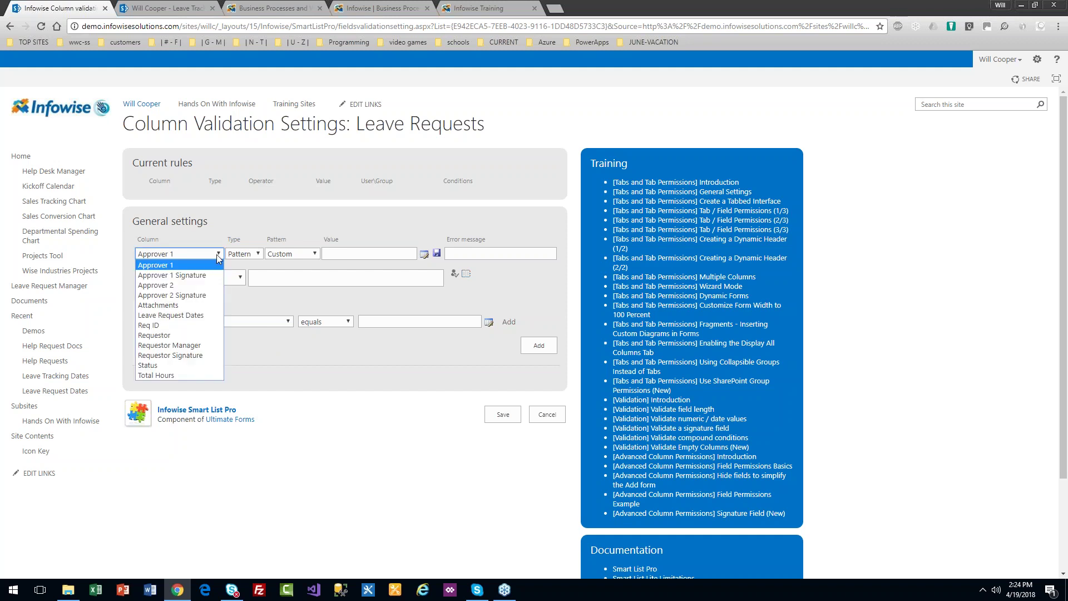
pyautogui.click(220, 365)
pyautogui.click(254, 255)
pyautogui.click(251, 277)
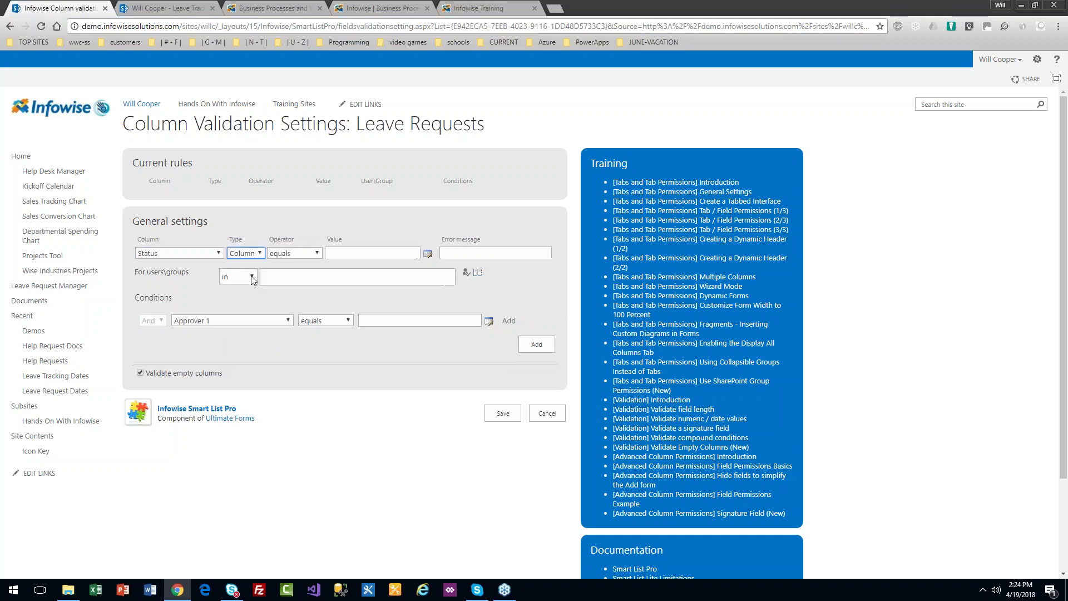
pyautogui.click(316, 253)
pyautogui.click(286, 267)
pyautogui.click(400, 252)
pyautogui.write('Approved')
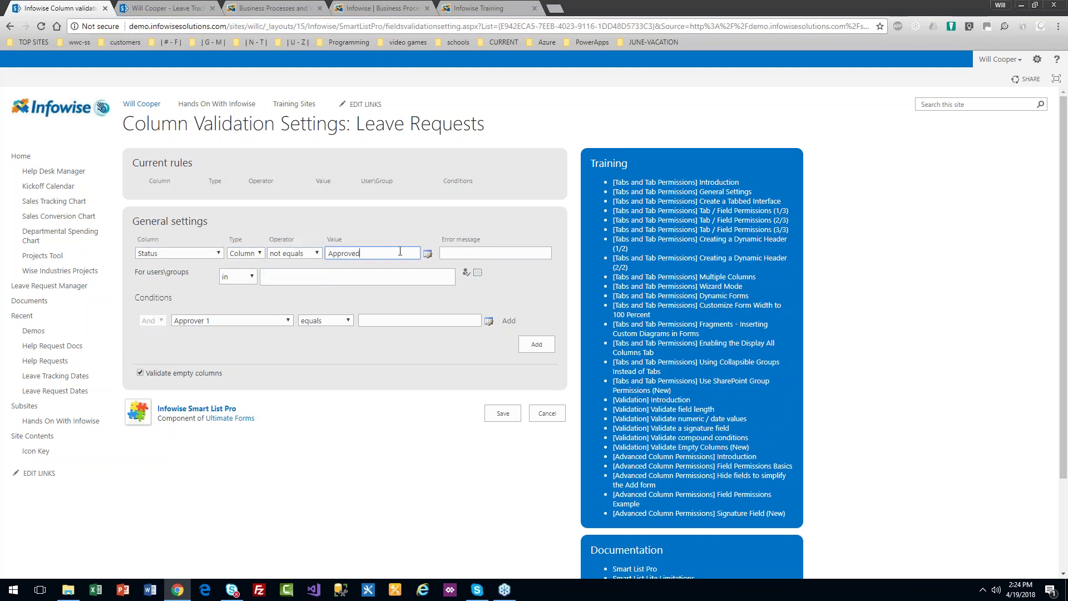
pyautogui.press('Tab')
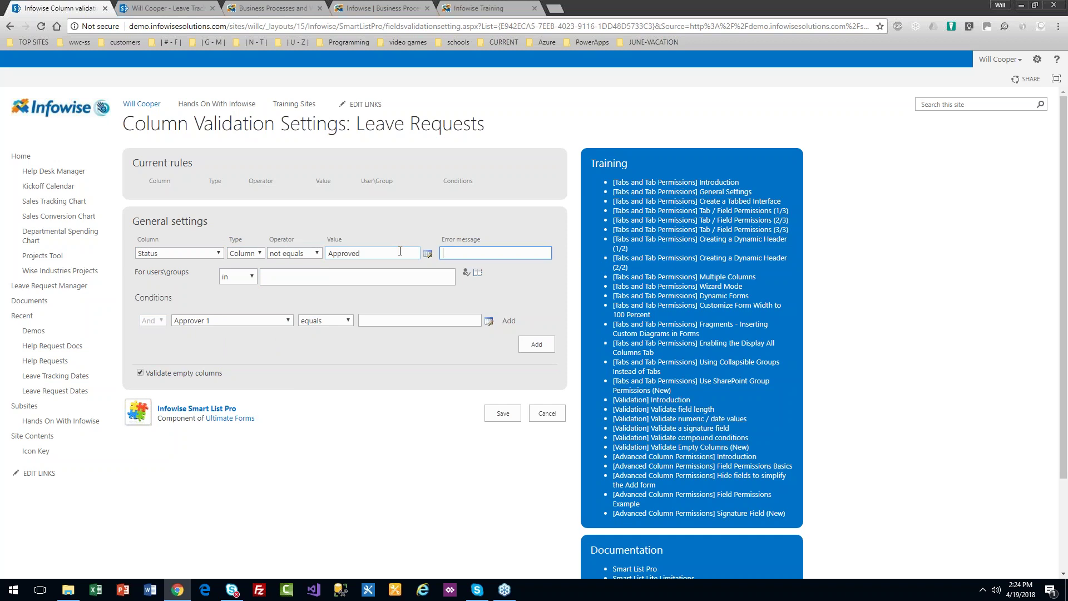
pyautogui.write("Status can't be approved until both approval signatures")
# Add the condition Approver 1 Signature equals Yes to the Status validation rule.
pyautogui.click(226, 322)
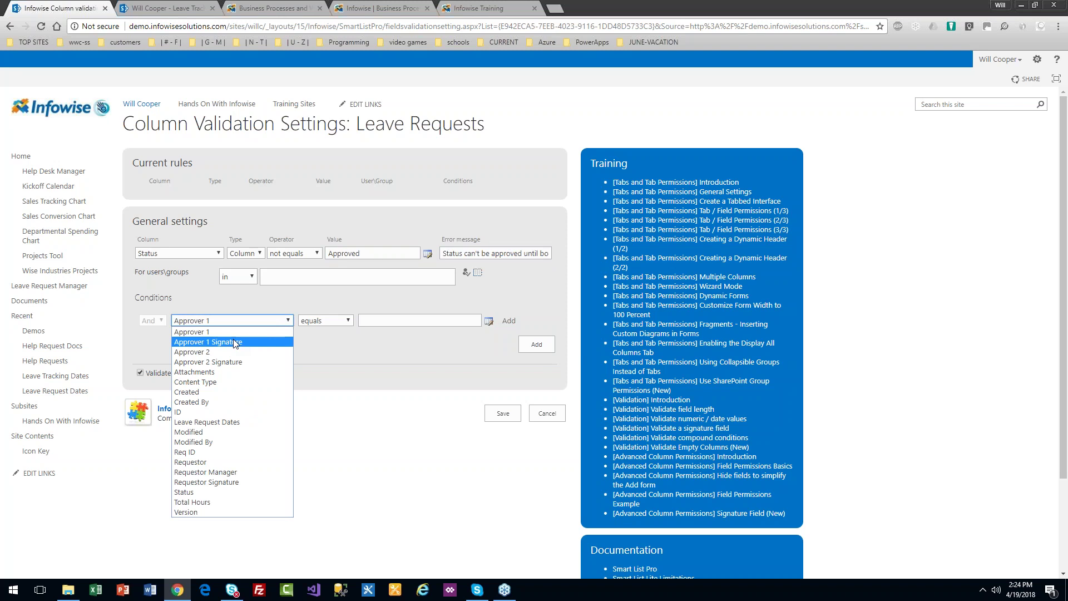
pyautogui.click(234, 343)
pyautogui.click(375, 319)
pyautogui.write('Yes')
pyautogui.press('Tab')
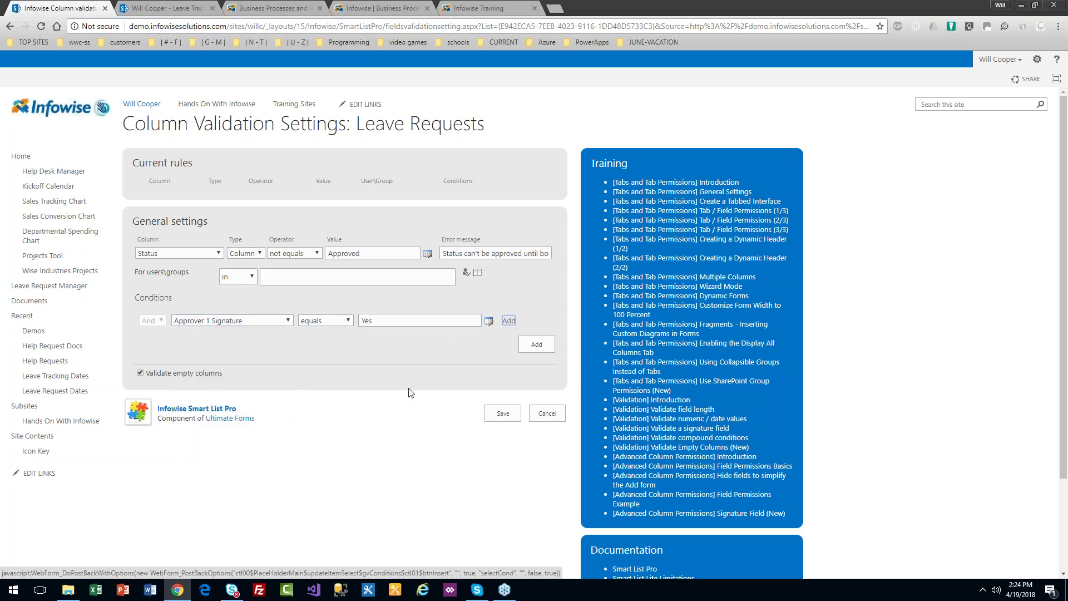
pyautogui.press('Return')
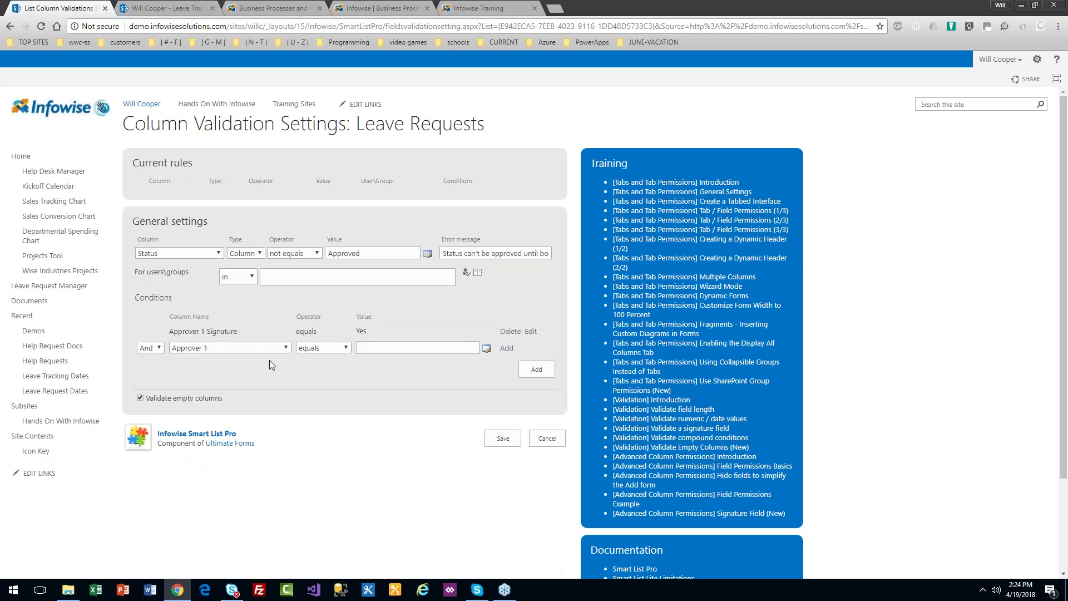
# Finish the validation rule with a second condition, And Approver 1 Signature equals Yes, and leave the validation settings without saving.
pyautogui.click(211, 349)
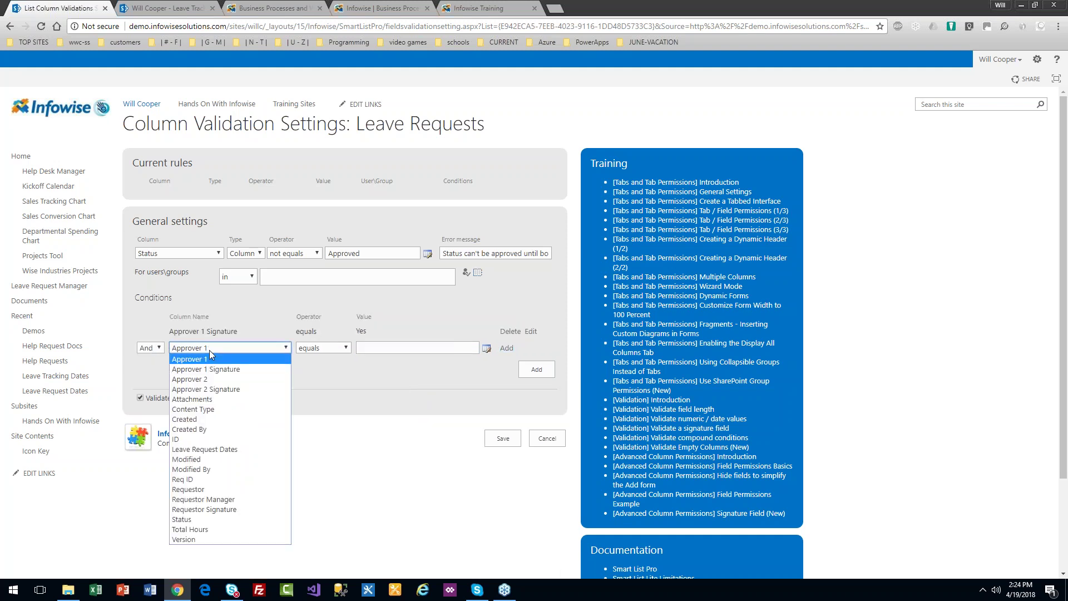
pyautogui.click(229, 372)
pyautogui.click(440, 352)
pyautogui.write('Yes')
pyautogui.press('Tab')
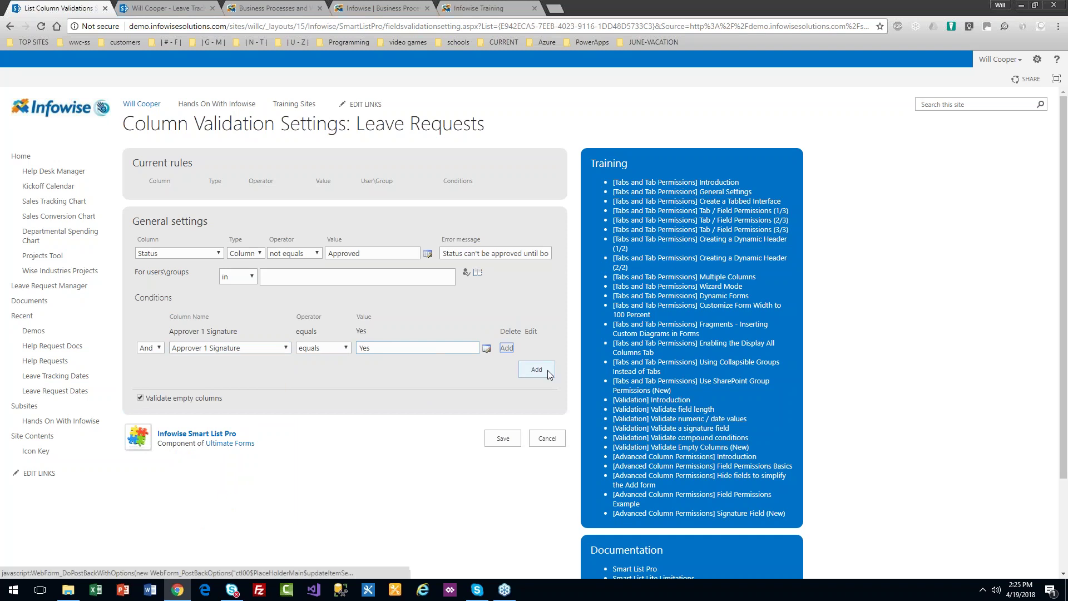
pyautogui.press('Return')
pyautogui.click(548, 391)
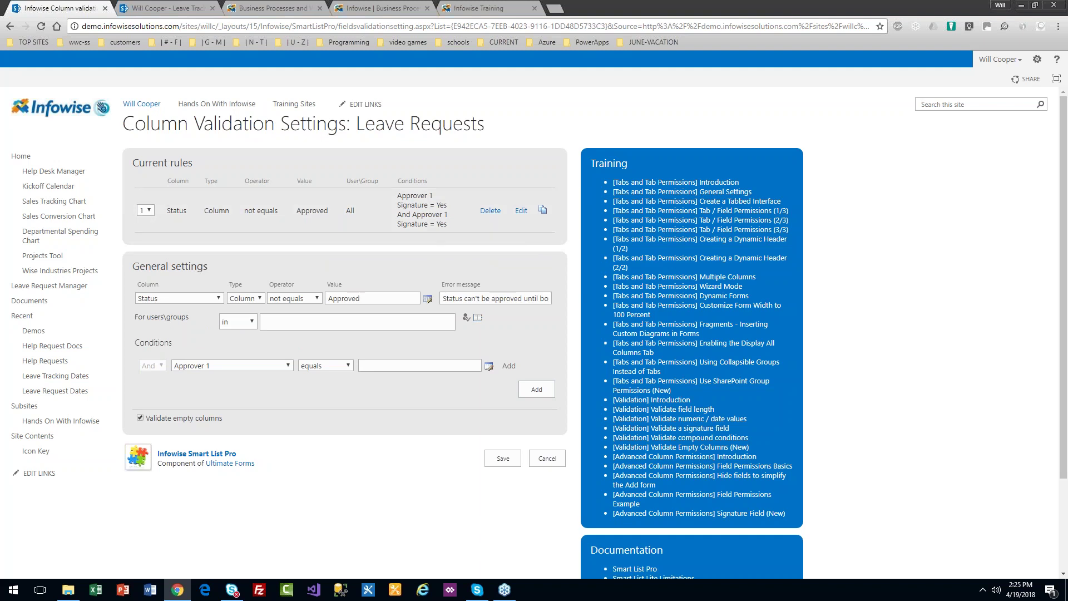
pyautogui.click(562, 466)
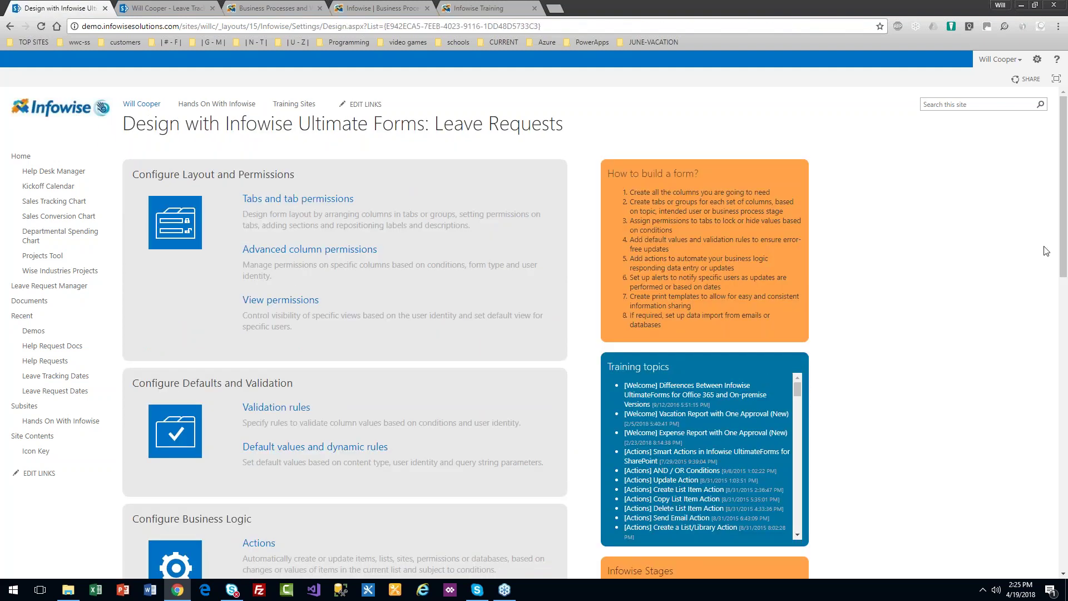
# Open the action settings of the Leave Requests list and create an action column named "lr actions".
pyautogui.scroll(-1, 1063, 267)
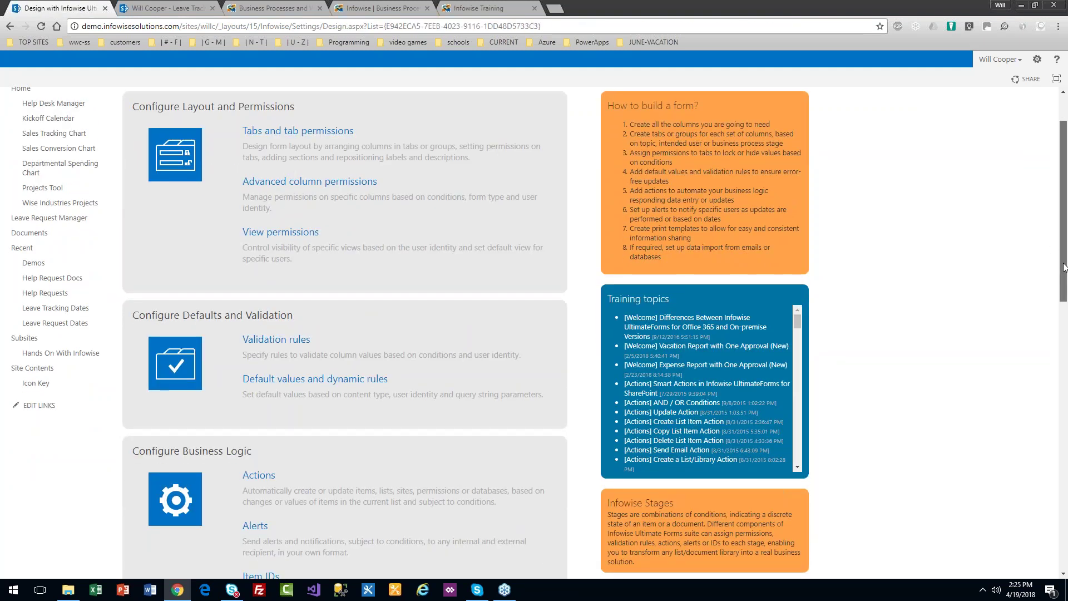
pyautogui.scroll(-4, 1064, 267)
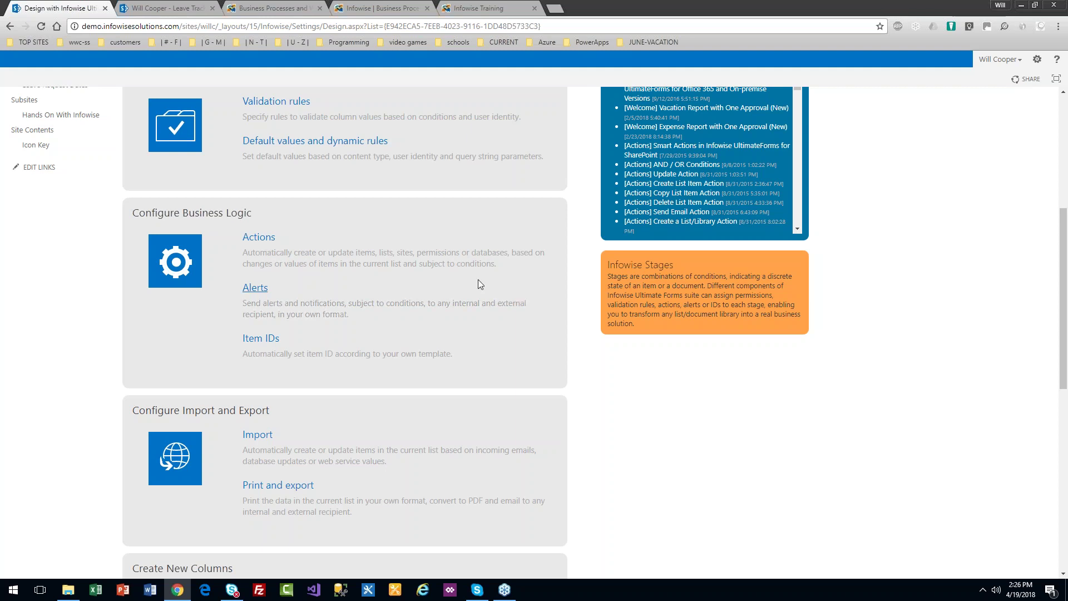
pyautogui.click(262, 239)
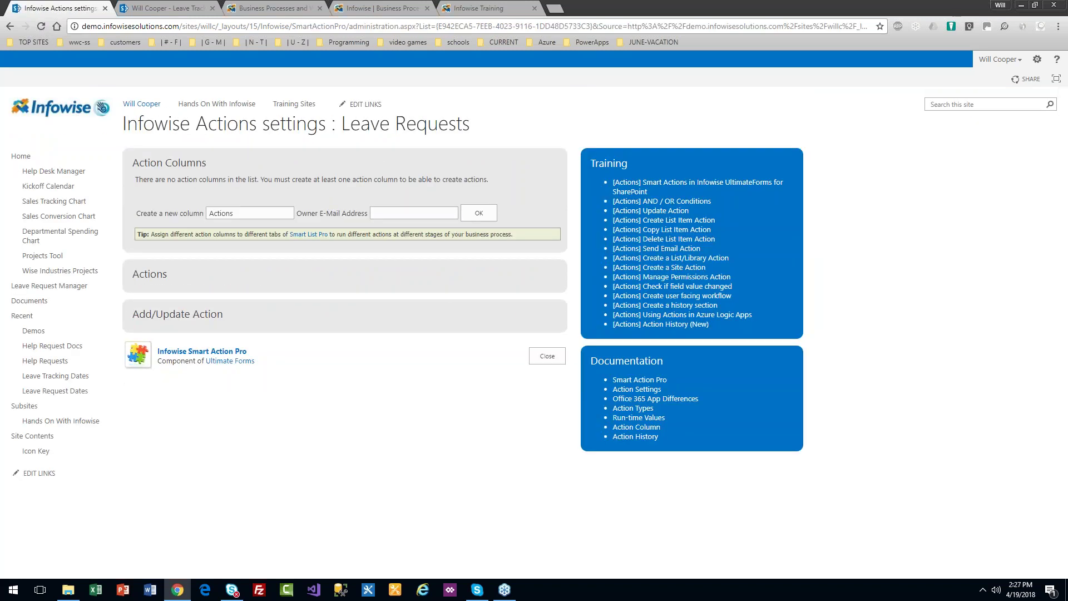
pyautogui.click(161, 275)
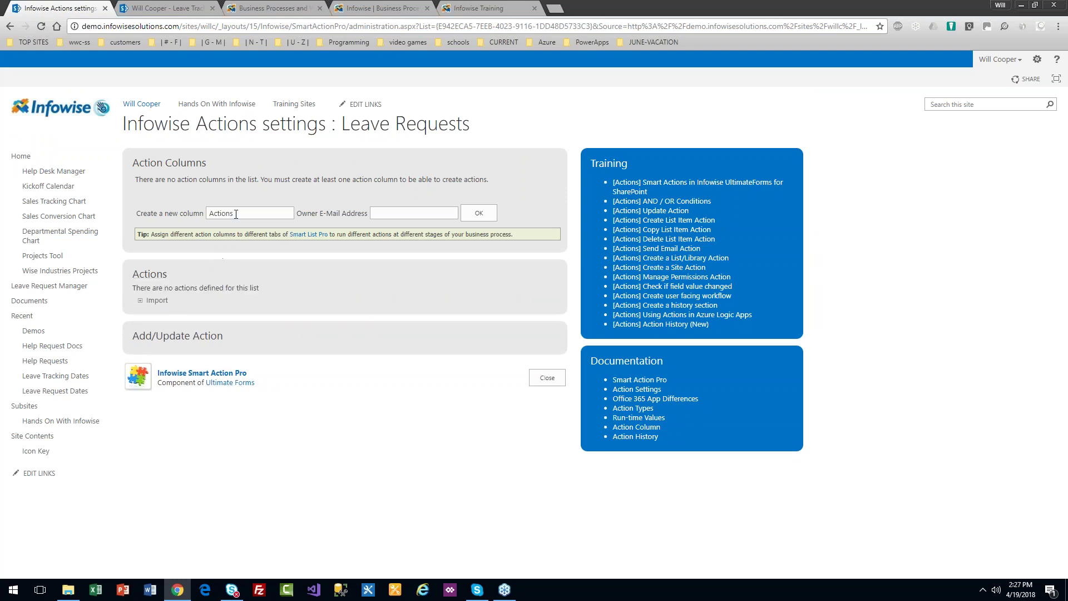
pyautogui.moveTo(255, 215); pyautogui.dragTo(56, 201)
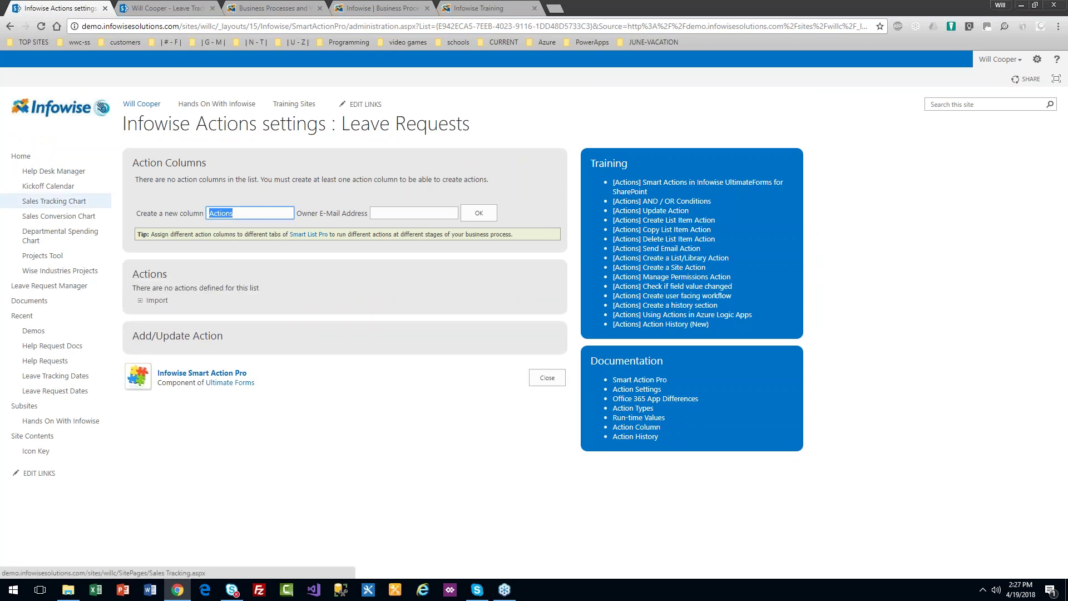
pyautogui.write('lr ac')
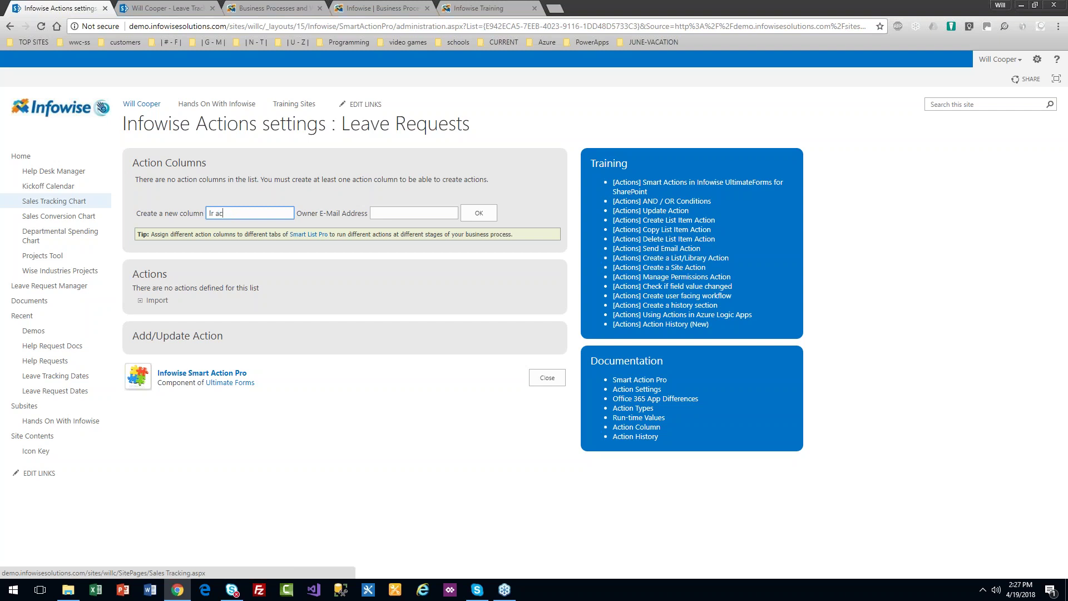
pyautogui.write('tions')
pyautogui.press('Tab')
pyautogui.press('Tab')
pyautogui.press('Return')
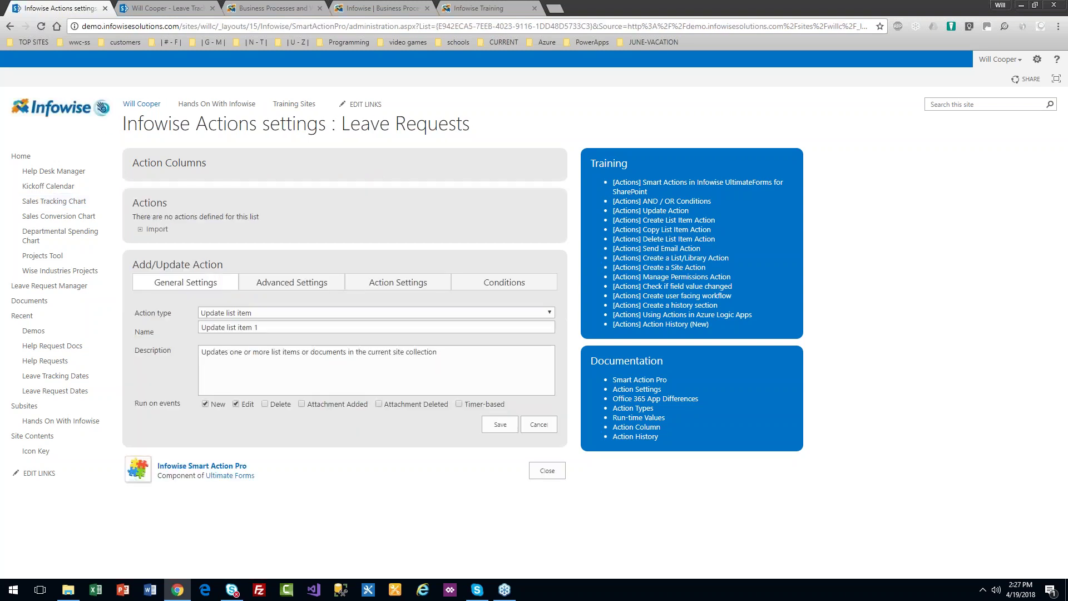
# Review the available action types and the new action's advanced, action-specific and general settings.
pyautogui.click(272, 312)
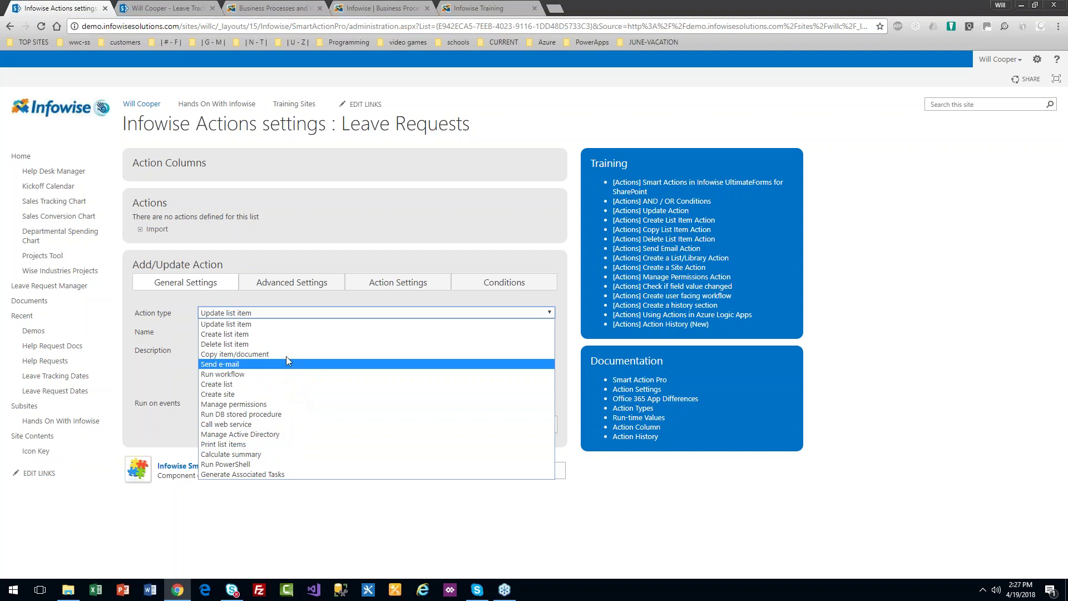
pyautogui.click(327, 285)
pyautogui.click(333, 285)
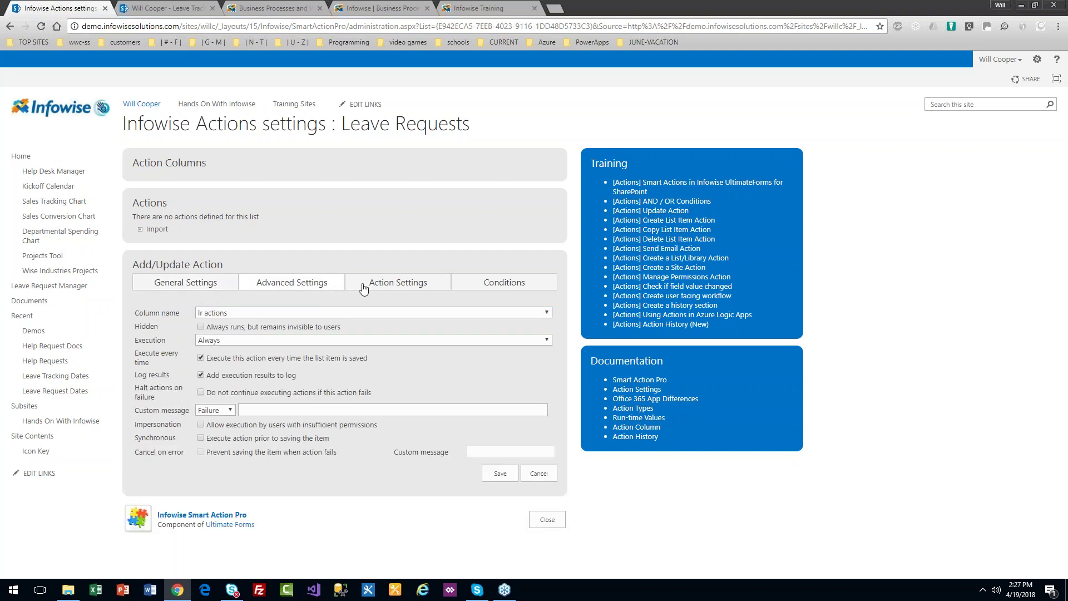
pyautogui.click(366, 285)
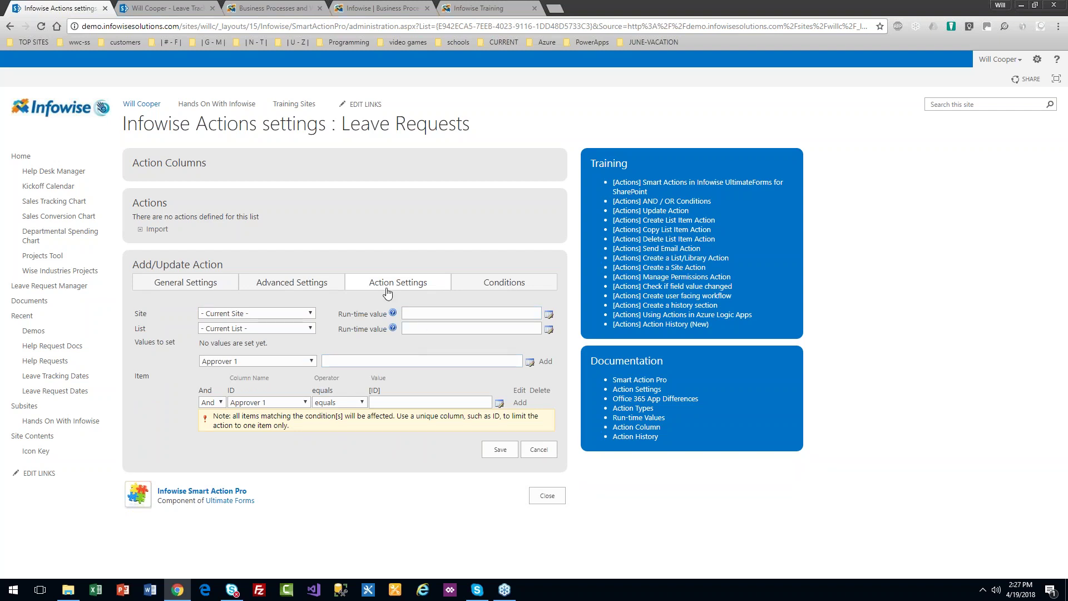
pyautogui.click(220, 284)
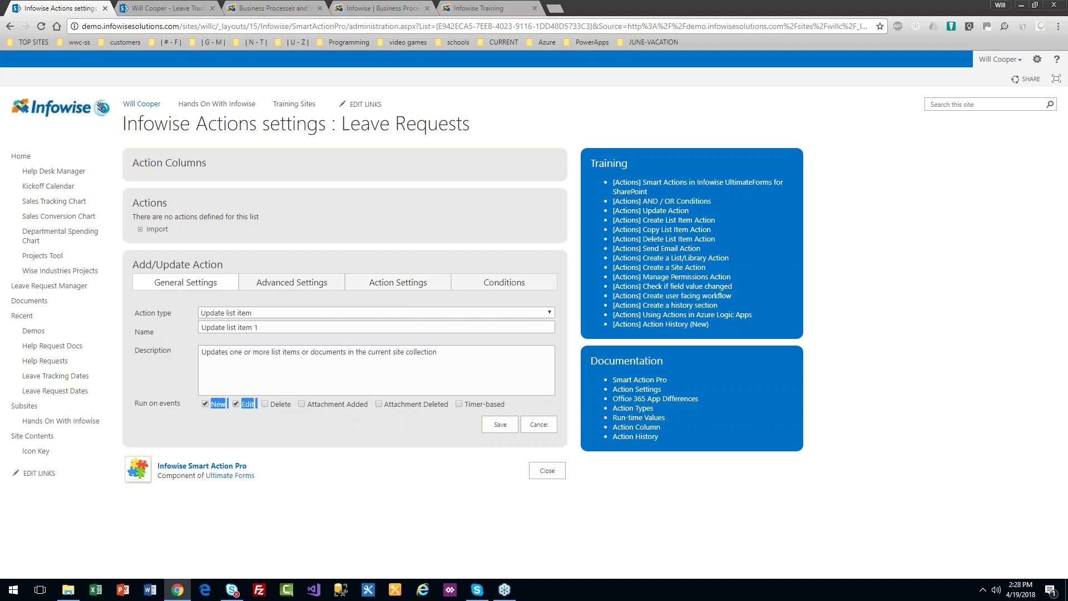
# Draft the action's condition as Status, after change, equals Approved, and leave the action settings without saving.
pyautogui.click(480, 291)
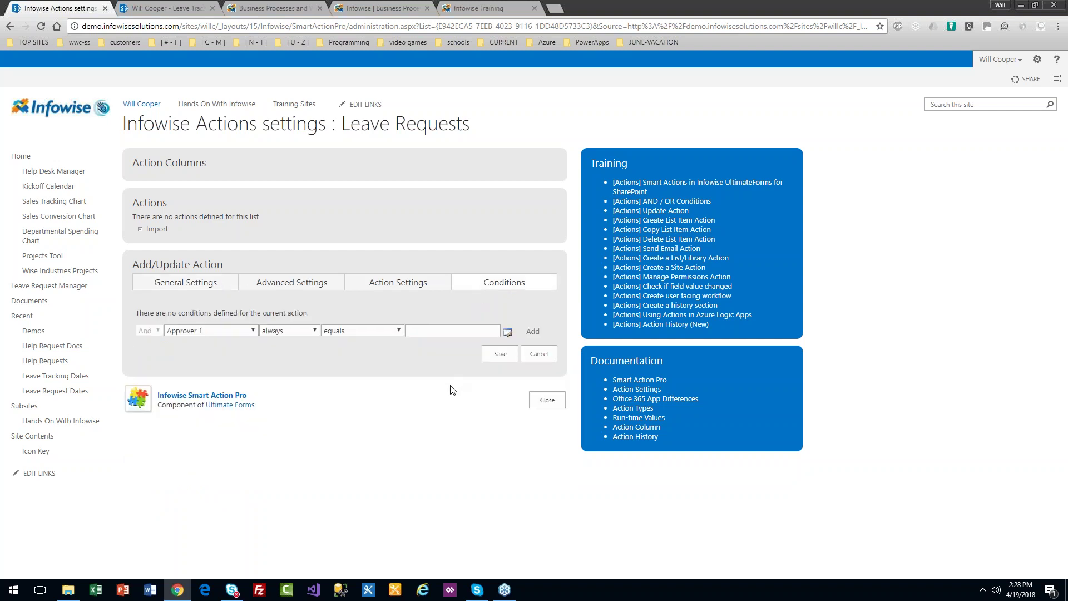
pyautogui.click(232, 334)
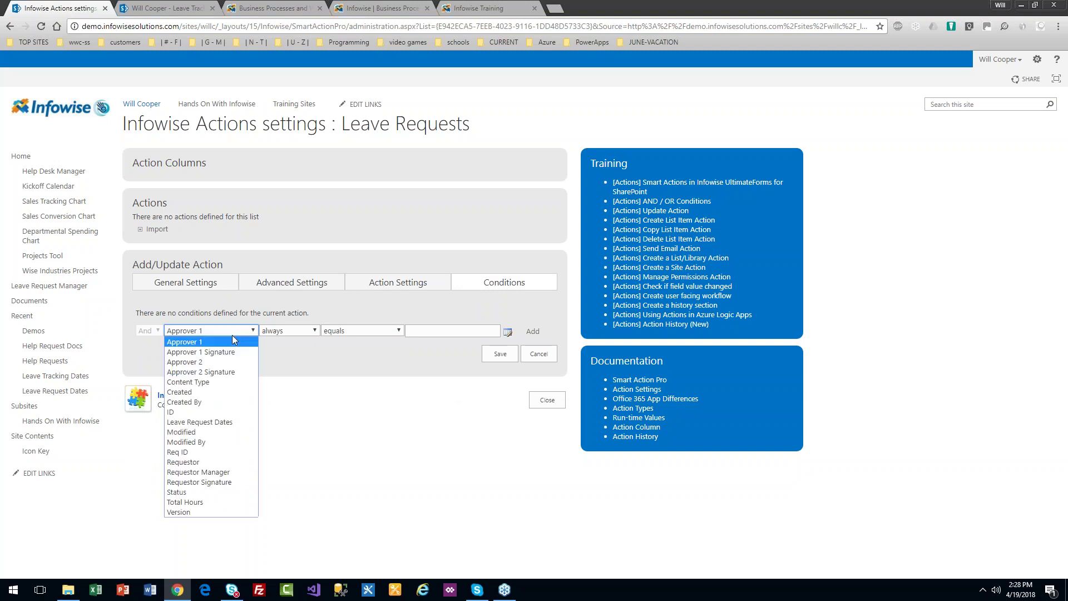
pyautogui.press('s')
pyautogui.press('Return')
pyautogui.press('Tab')
pyautogui.press('a')
pyautogui.press('Tab')
pyautogui.press('Tab')
pyautogui.write('Approved')
pyautogui.press('Tab')
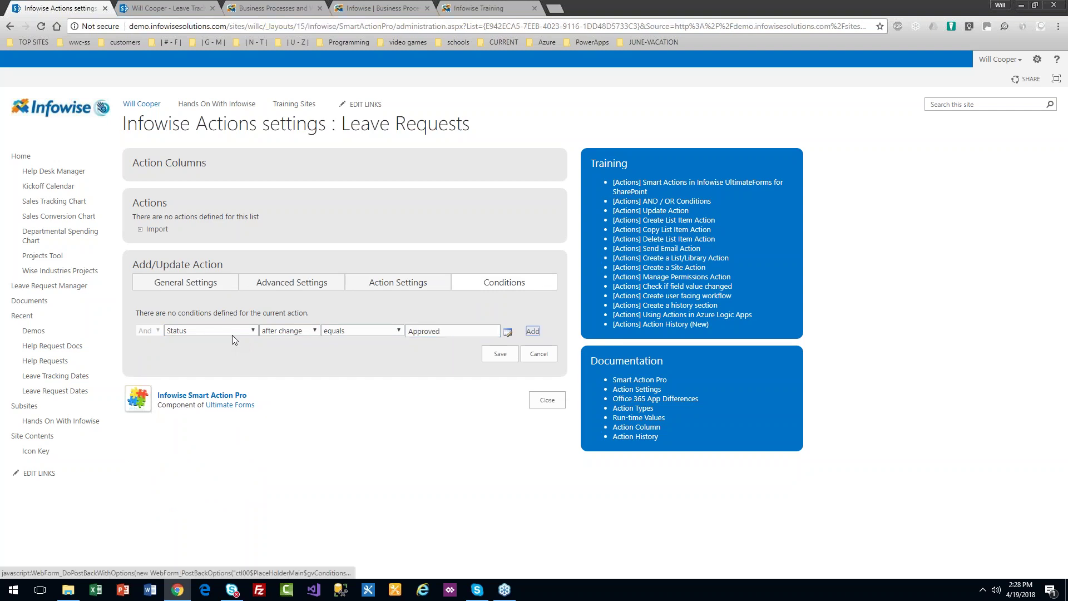
pyautogui.click(368, 282)
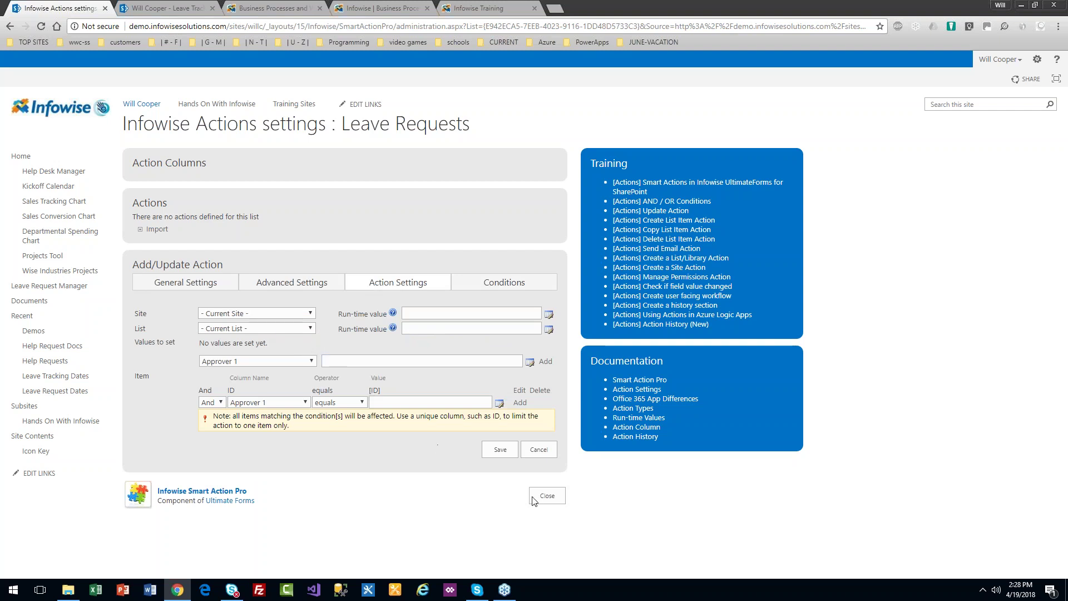
pyautogui.click(554, 498)
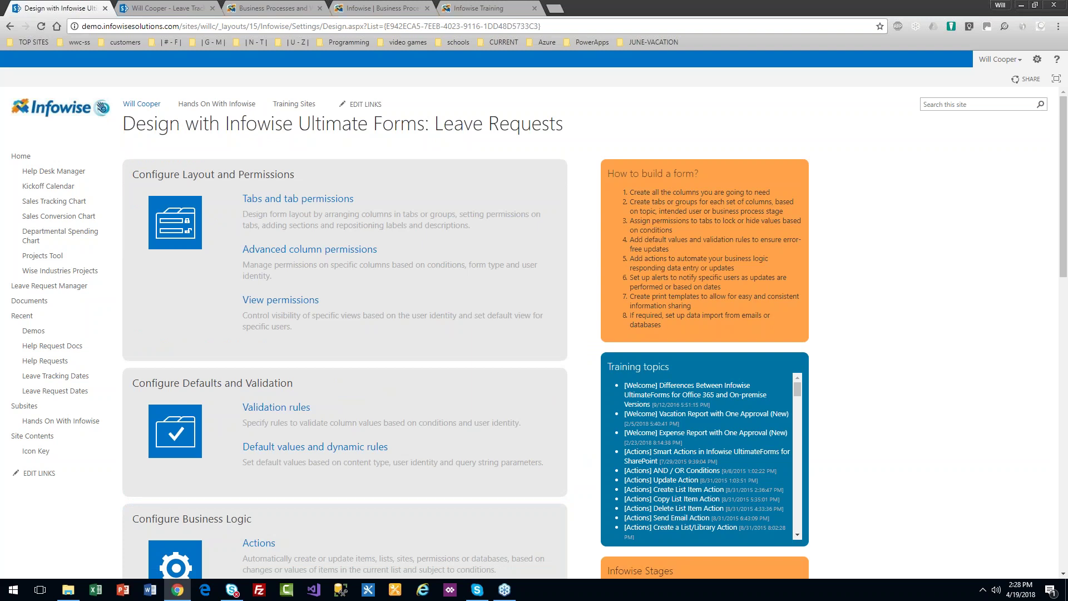
# View the Leave Tracking Calendar filtered by Human Resources and by Engineering, and return to the Leave Request Manager page.
pyautogui.click(72, 287)
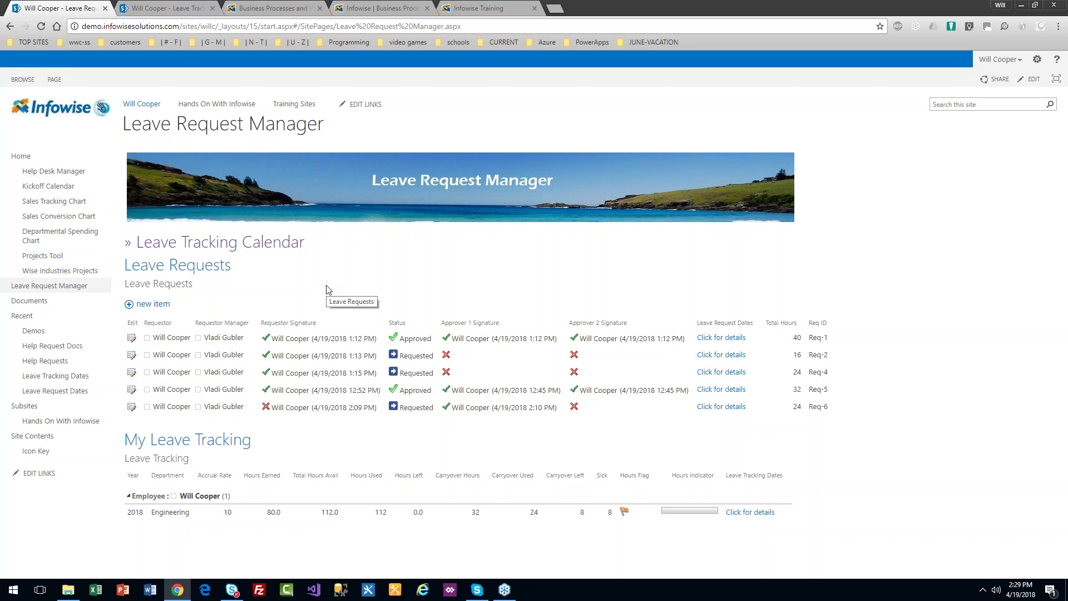
pyautogui.click(168, 8)
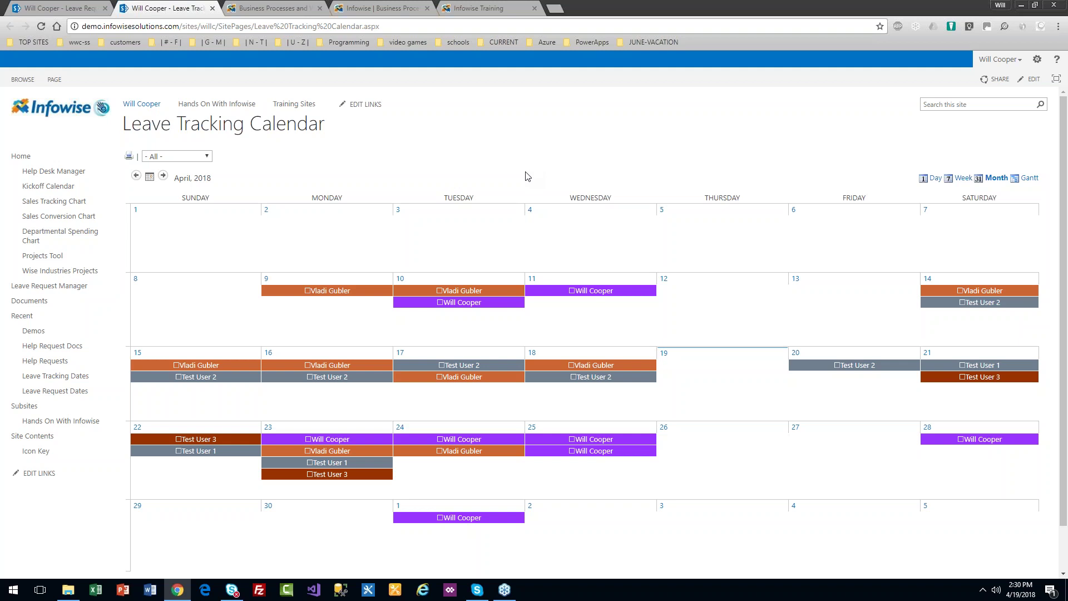
pyautogui.click(207, 157)
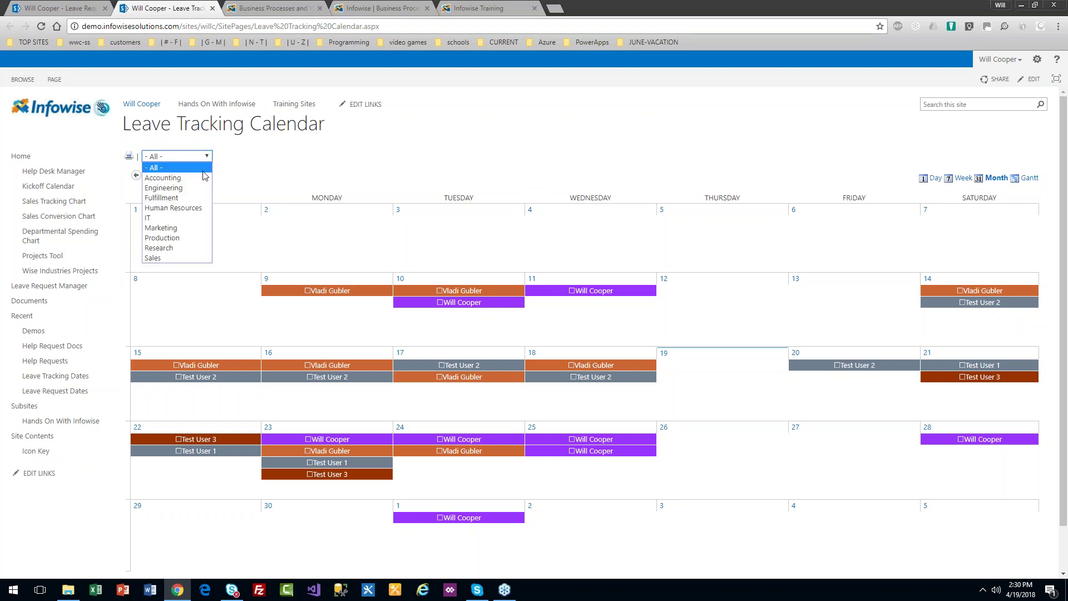
pyautogui.click(205, 208)
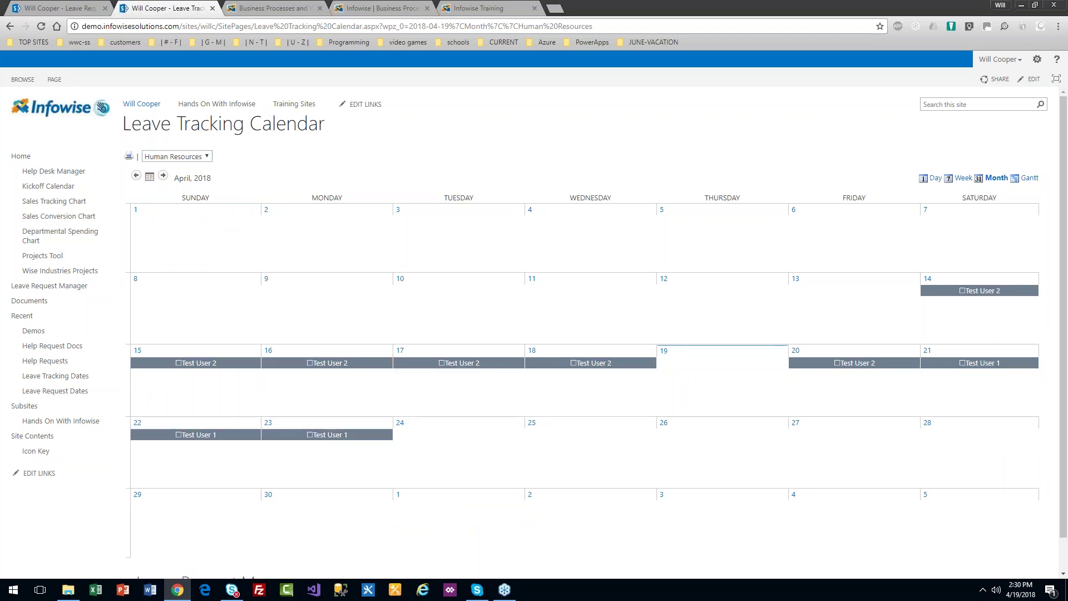
pyautogui.click(207, 157)
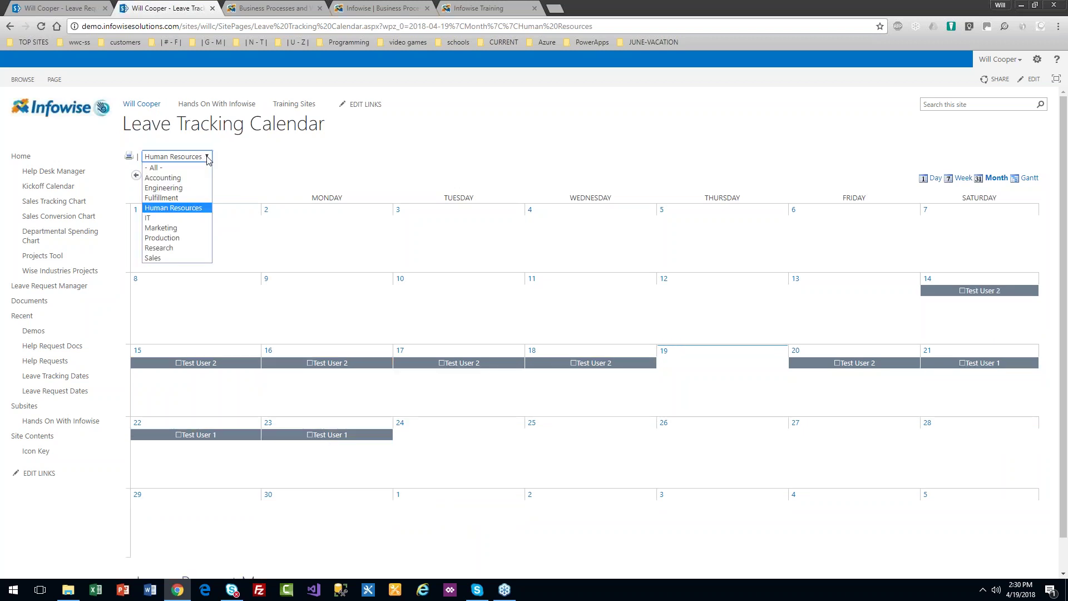
pyautogui.click(202, 188)
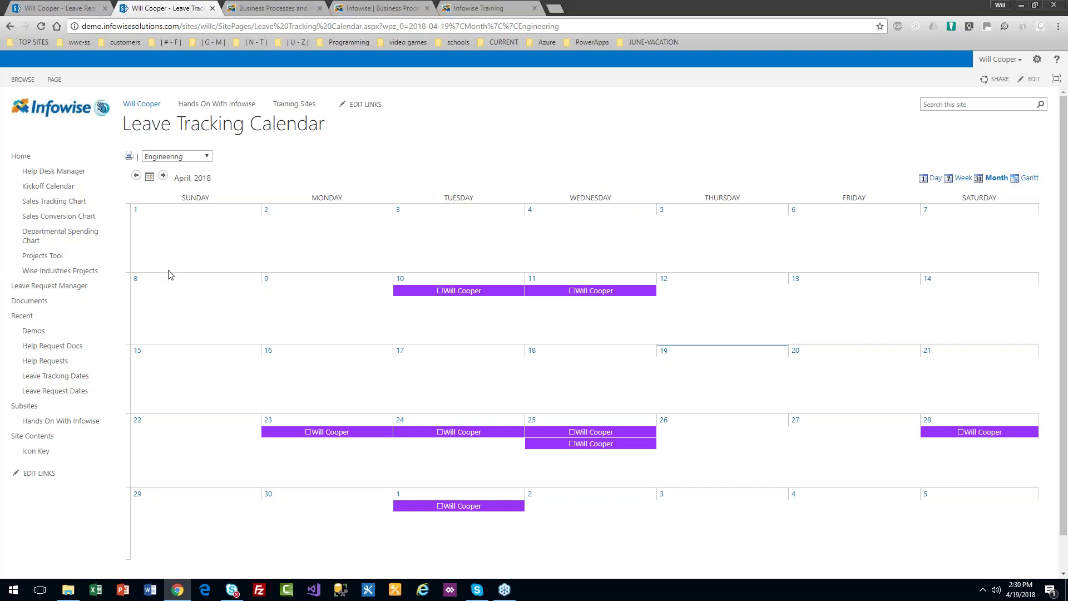
pyautogui.click(75, 291)
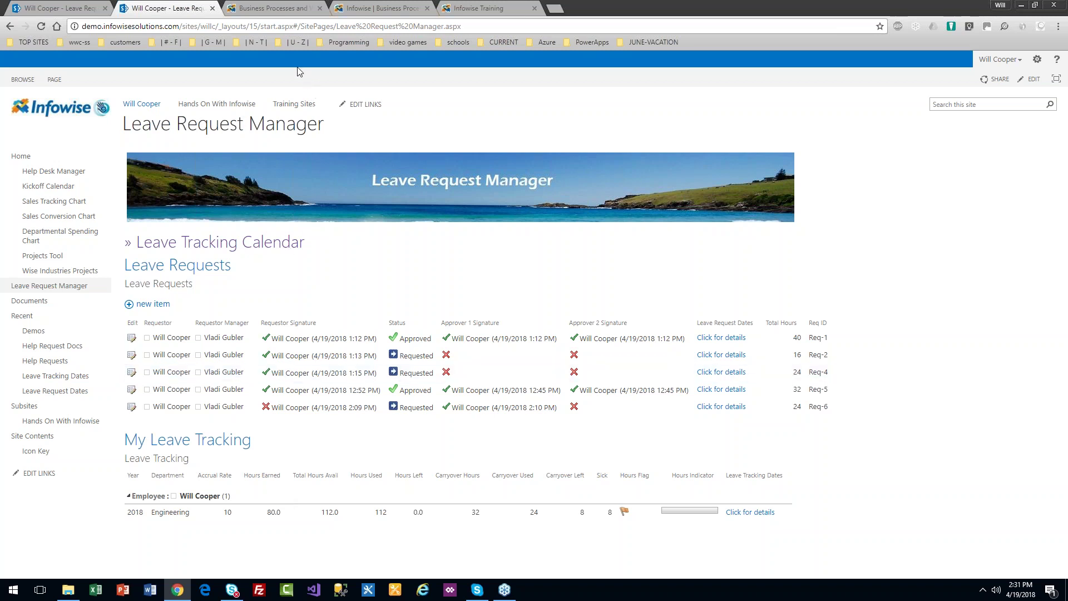
# Show the 30-day trial options for On-Premise and Office 365 on the Infowise website, and close the trial form.
pyautogui.click(281, 9)
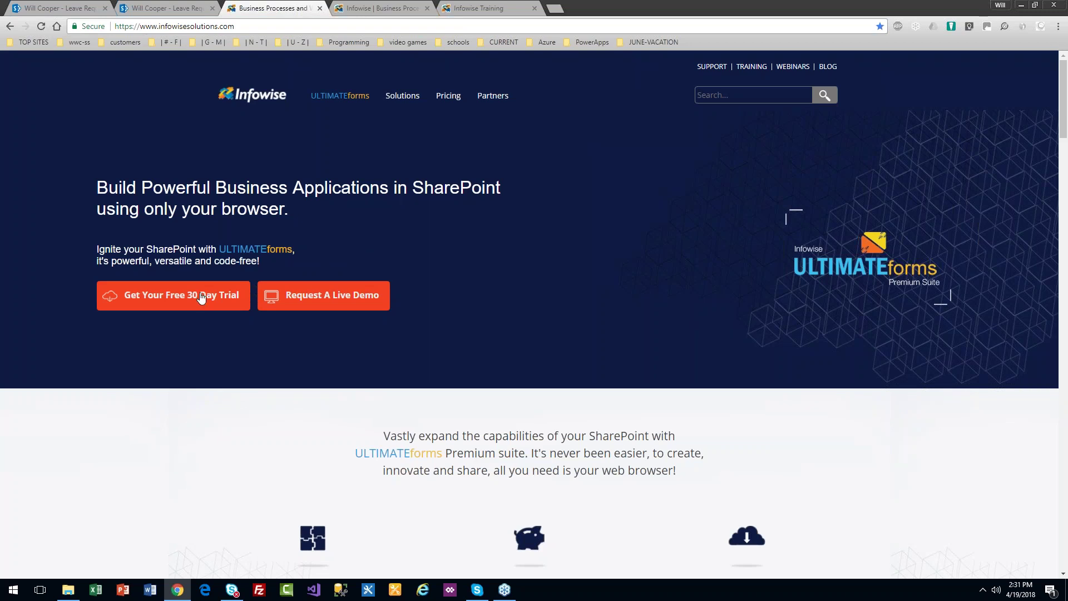
pyautogui.click(200, 296)
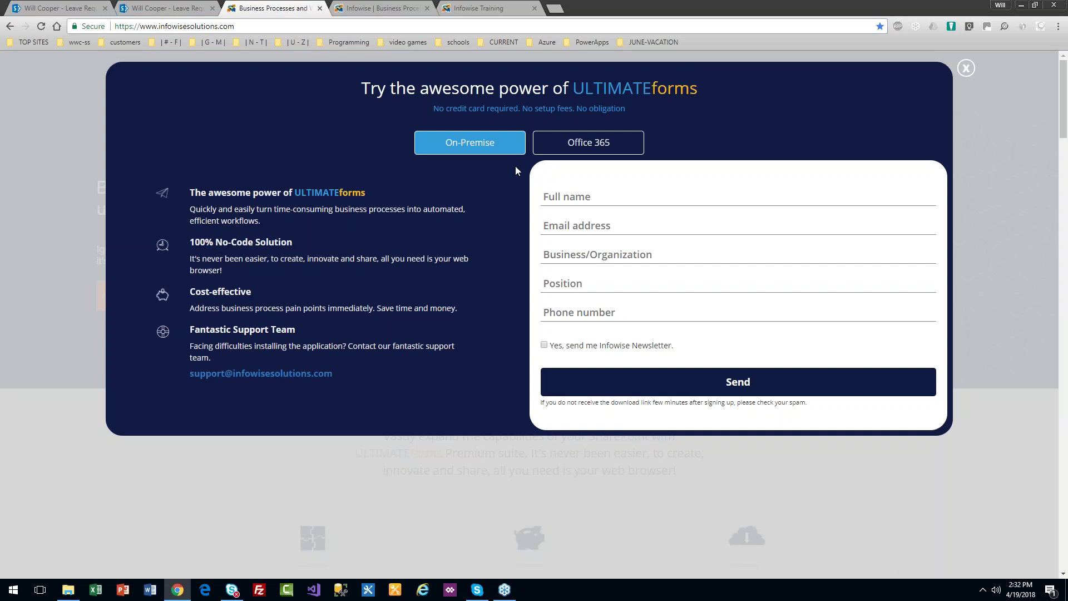
pyautogui.click(562, 143)
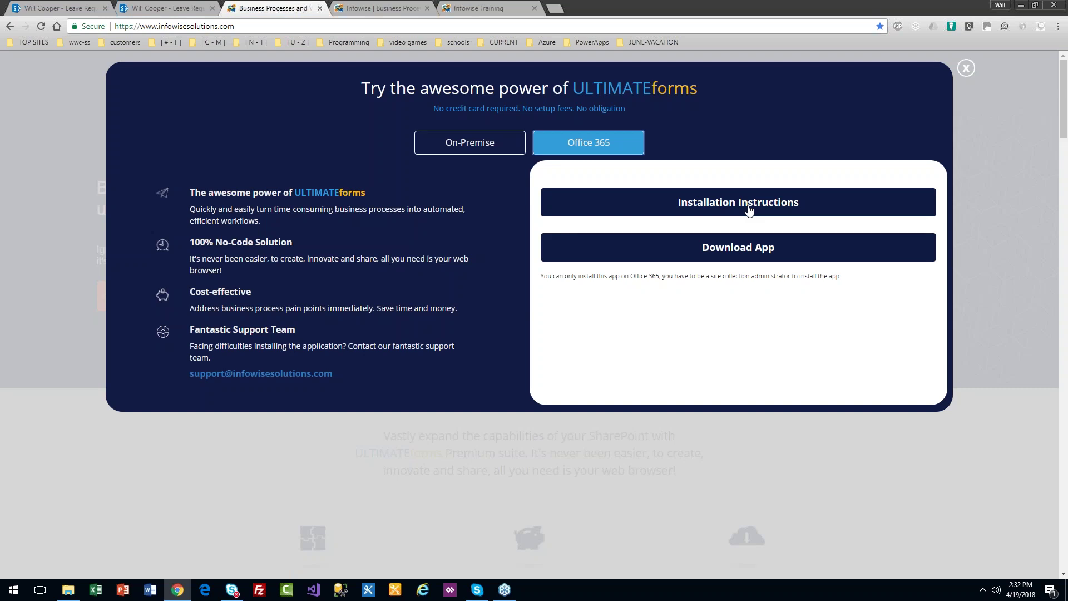
pyautogui.click(966, 69)
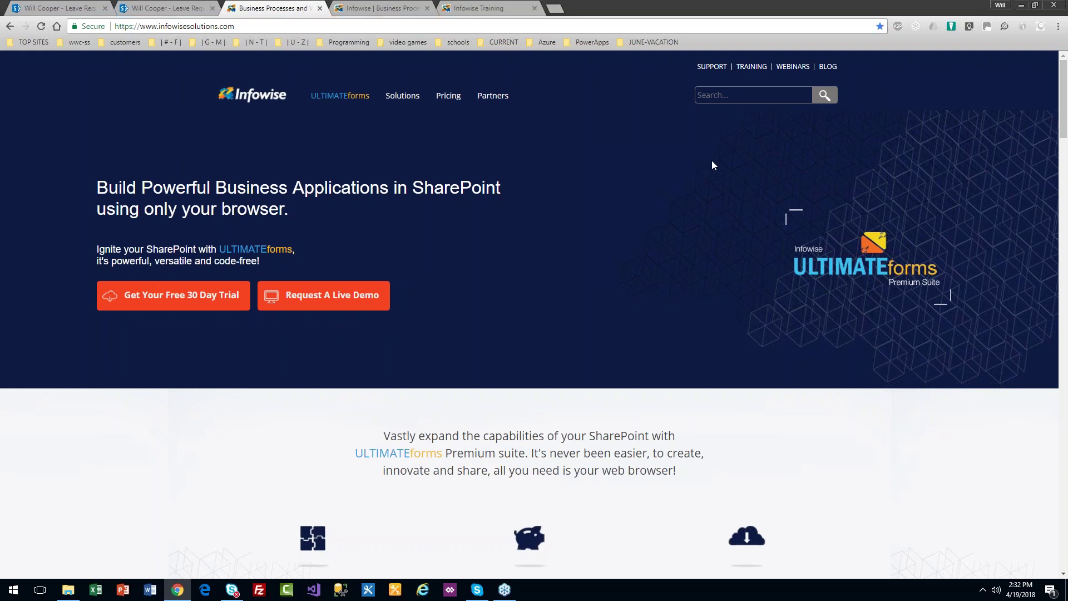
# Open the Tutorials page of the Infowise website and look through its topics.
pyautogui.moveTo(752, 69)
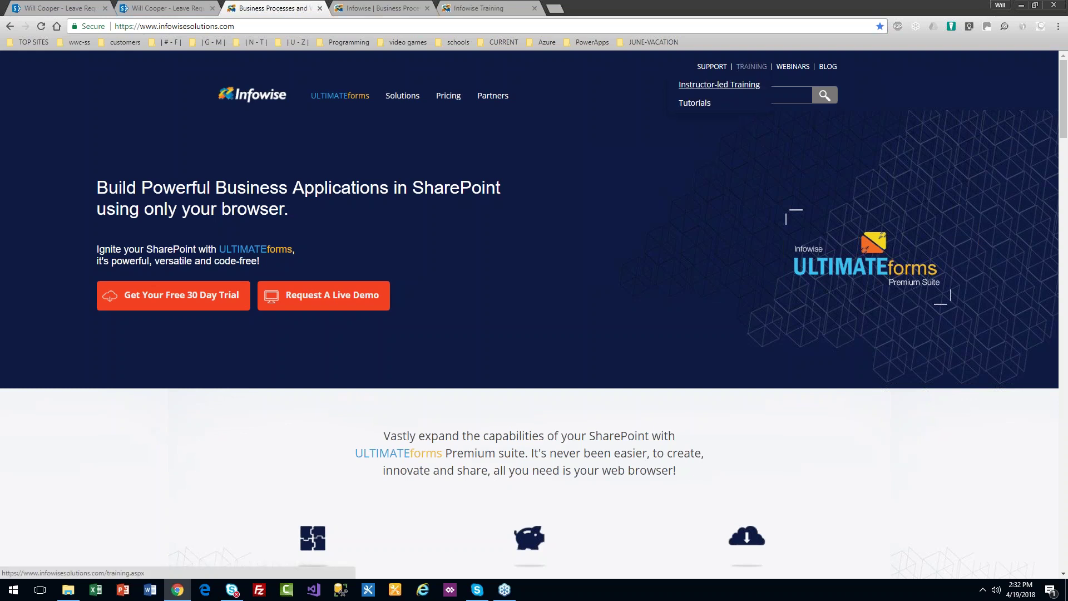
pyautogui.click(694, 104)
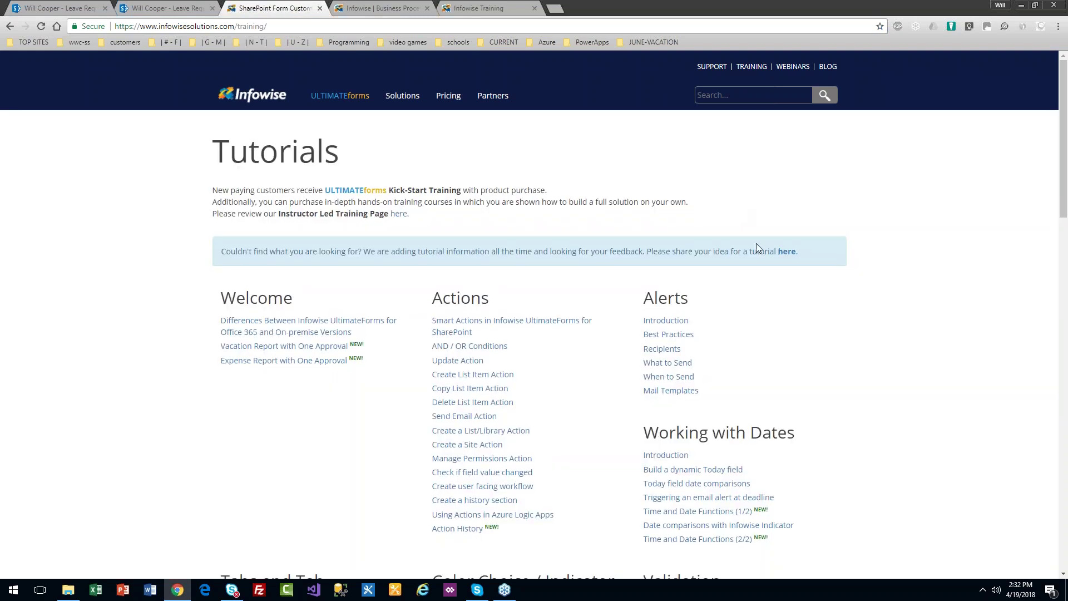
pyautogui.moveTo(1063, 184); pyautogui.dragTo(1065, 383)
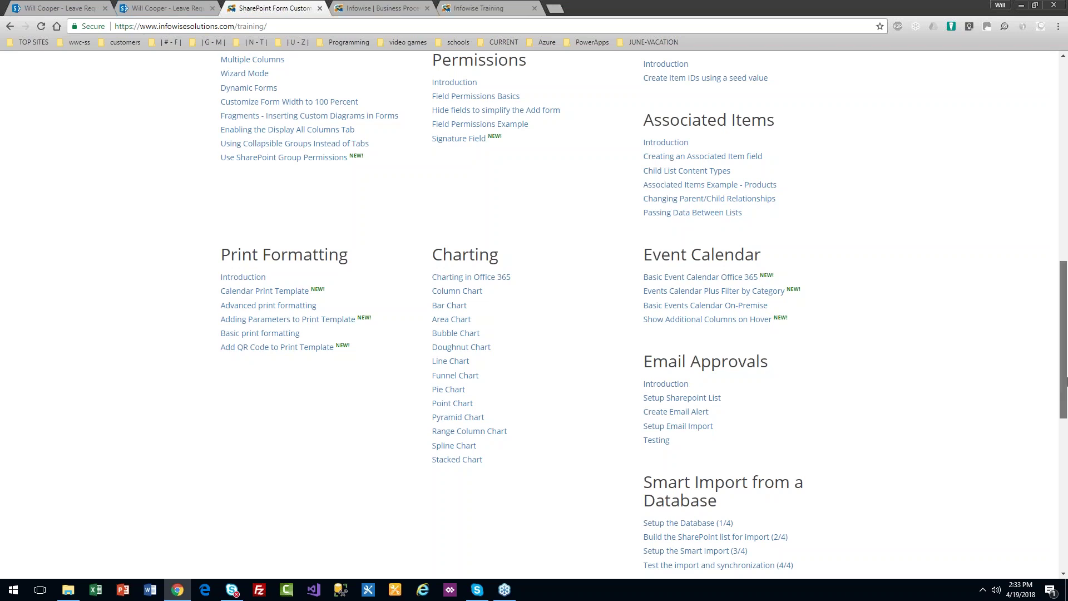
pyautogui.scroll(1, 533, 313)
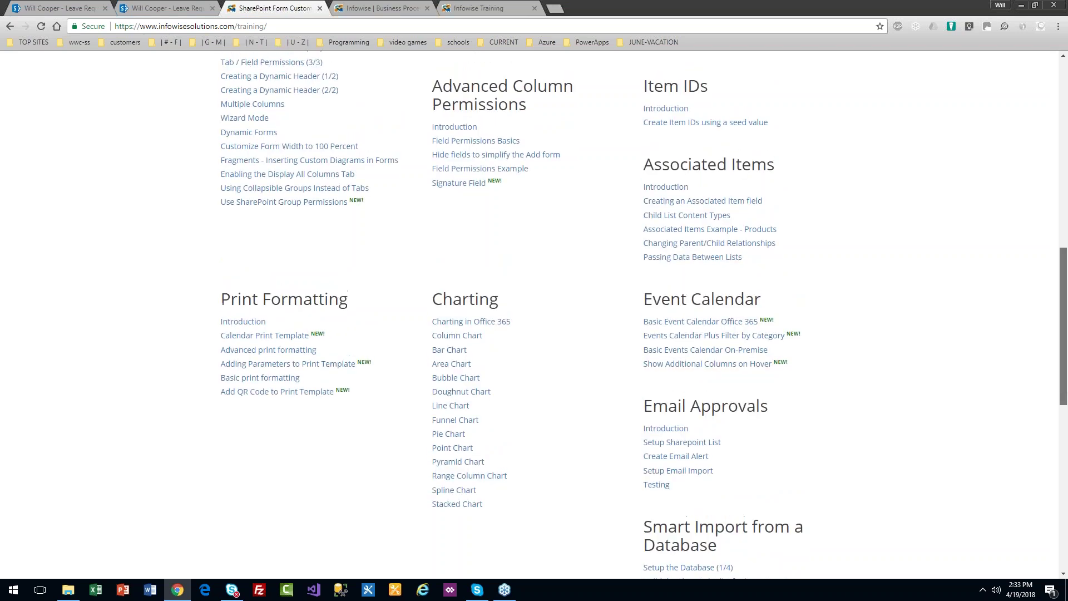
pyautogui.scroll(10, 970, 191)
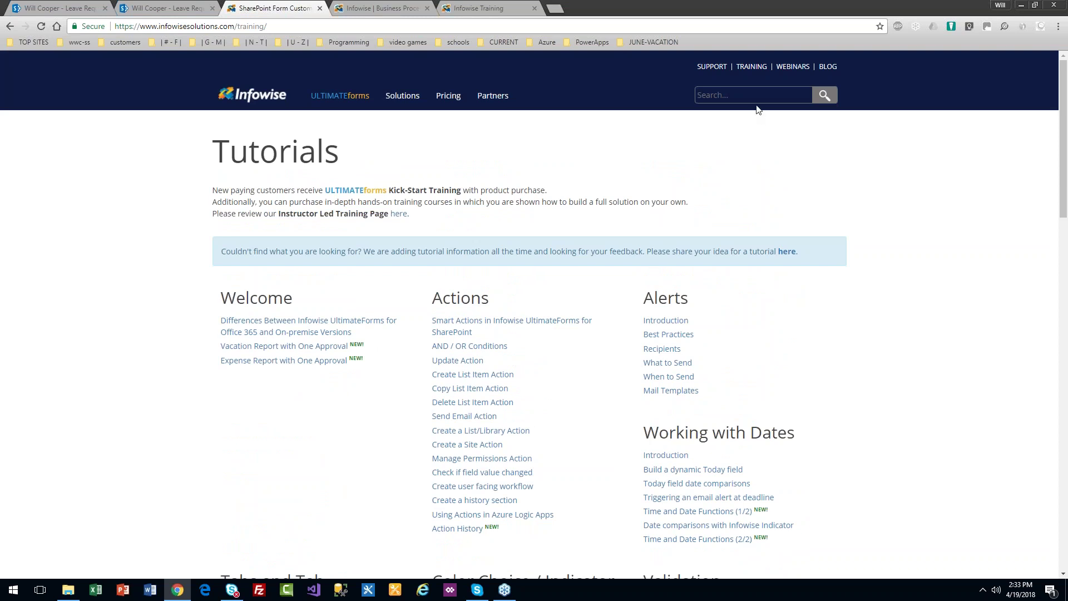
# Open the Instructor-led Training page and review the Kick-Start, Foundation and Advanced training offerings.
pyautogui.moveTo(751, 67)
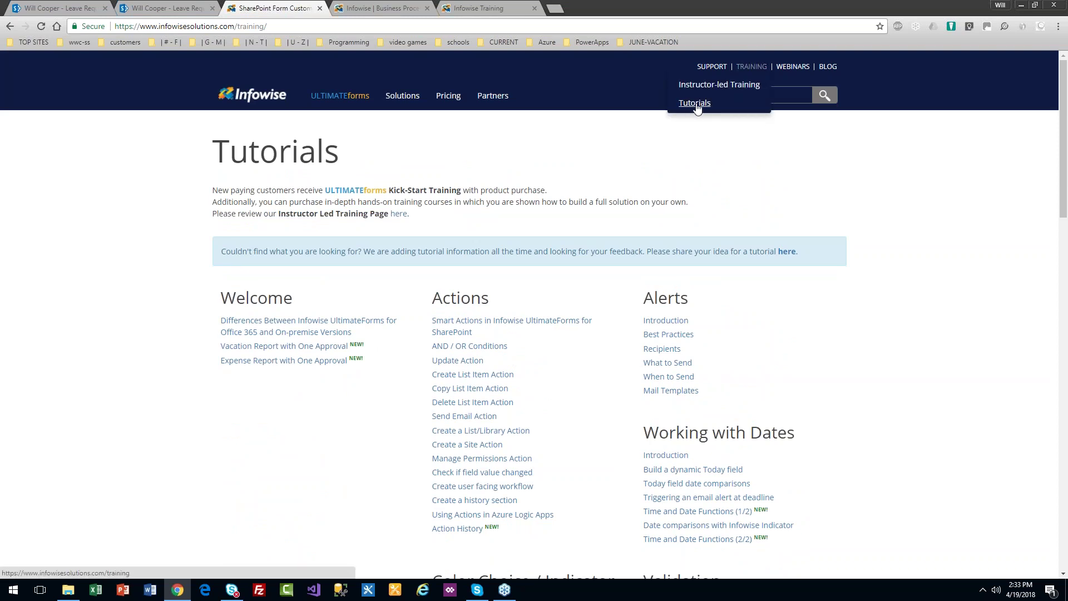
pyautogui.click(696, 86)
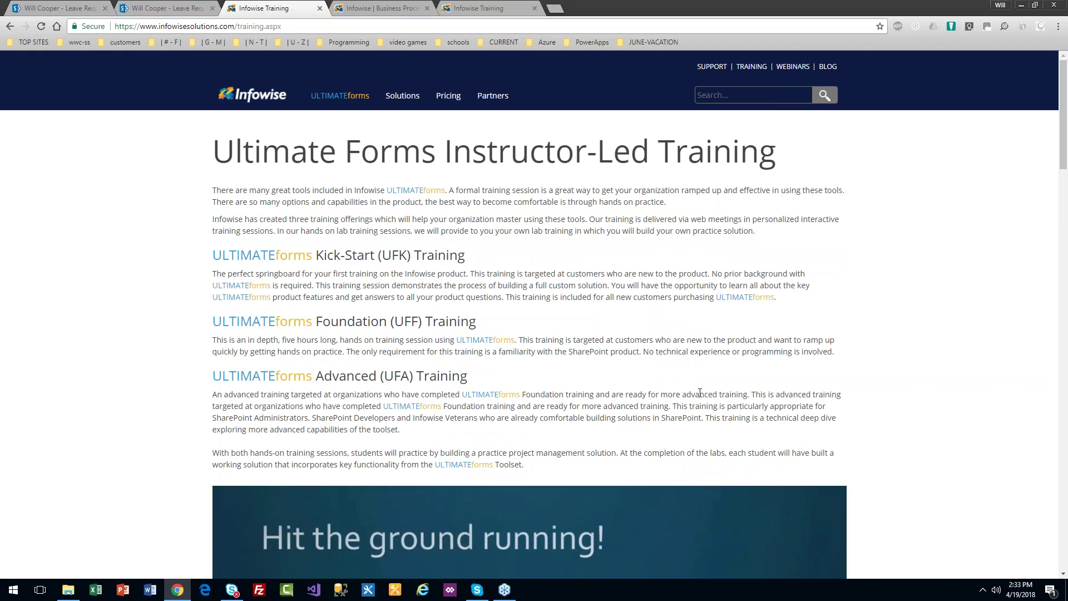
pyautogui.moveTo(1065, 143); pyautogui.dragTo(1066, 150)
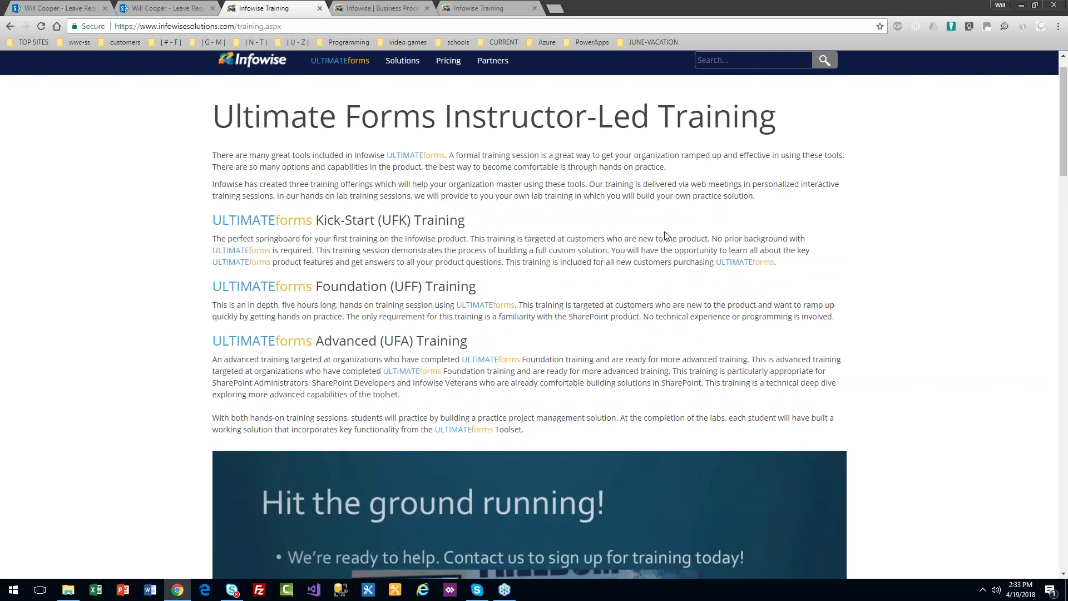
# Highlight the Kick-Start (UFK) Training title, and open the Infowise blog by way of the ULTIMATEforms product page.
pyautogui.moveTo(466, 221); pyautogui.dragTo(315, 220)
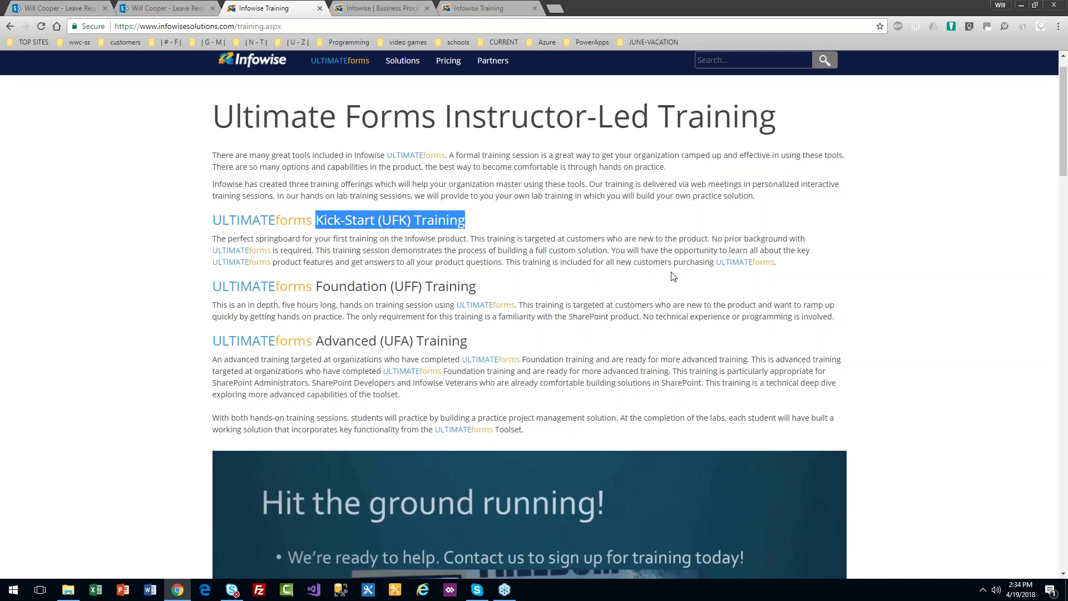
pyautogui.click(337, 63)
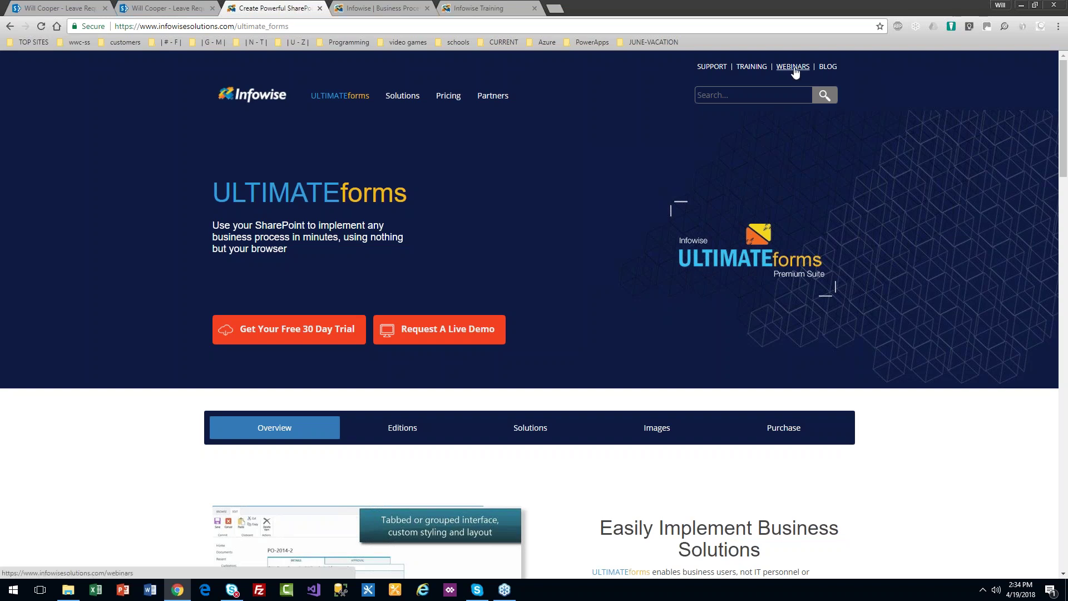
pyautogui.click(828, 67)
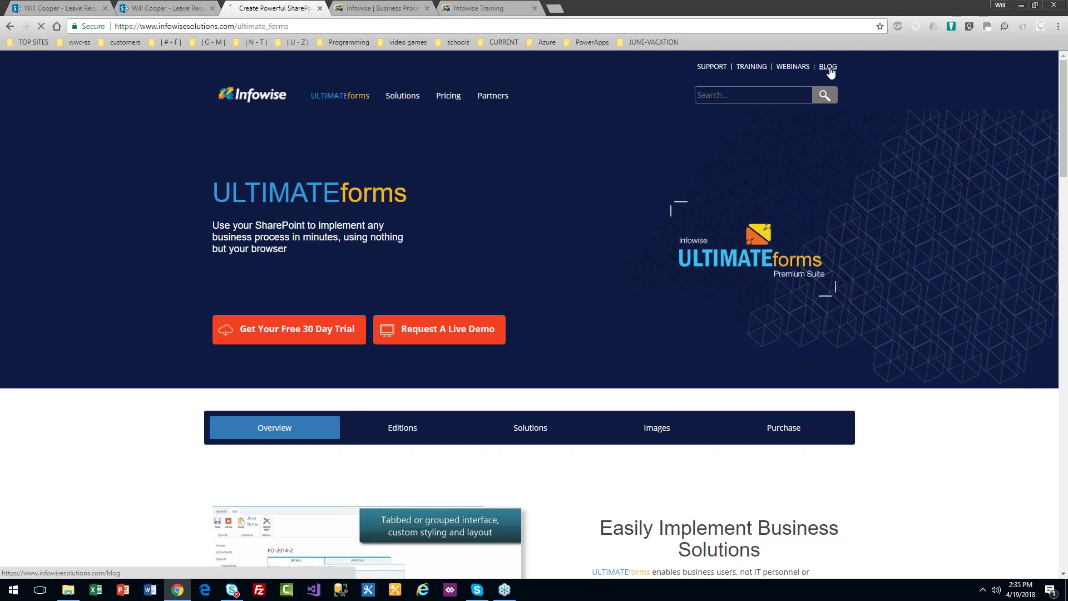
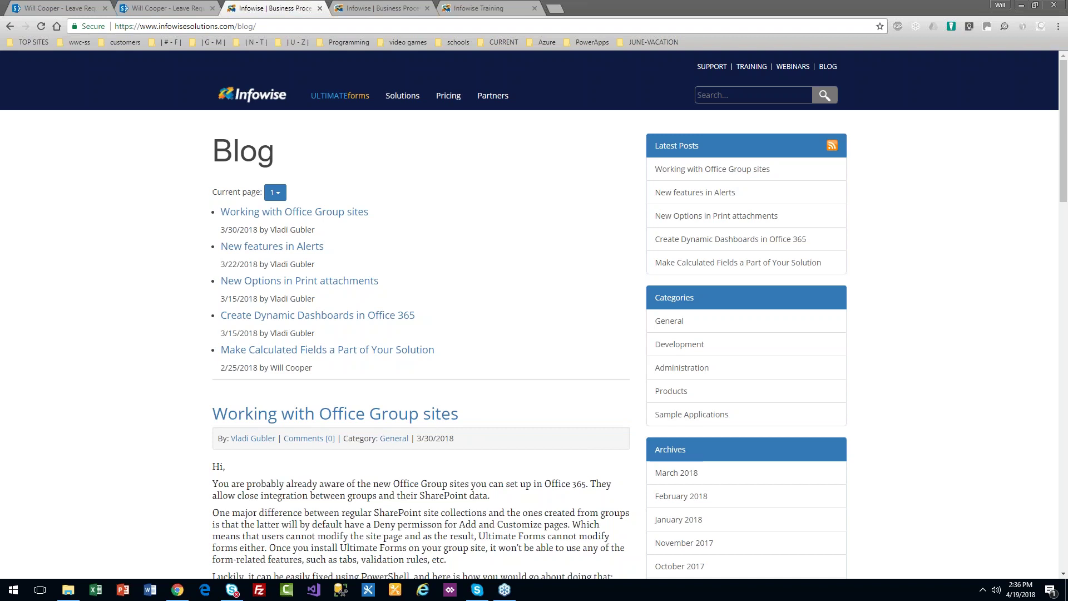
# Show the Request a Live Demo form from the ULTIMATEforms product page, and close it without sending a request.
pyautogui.click(348, 99)
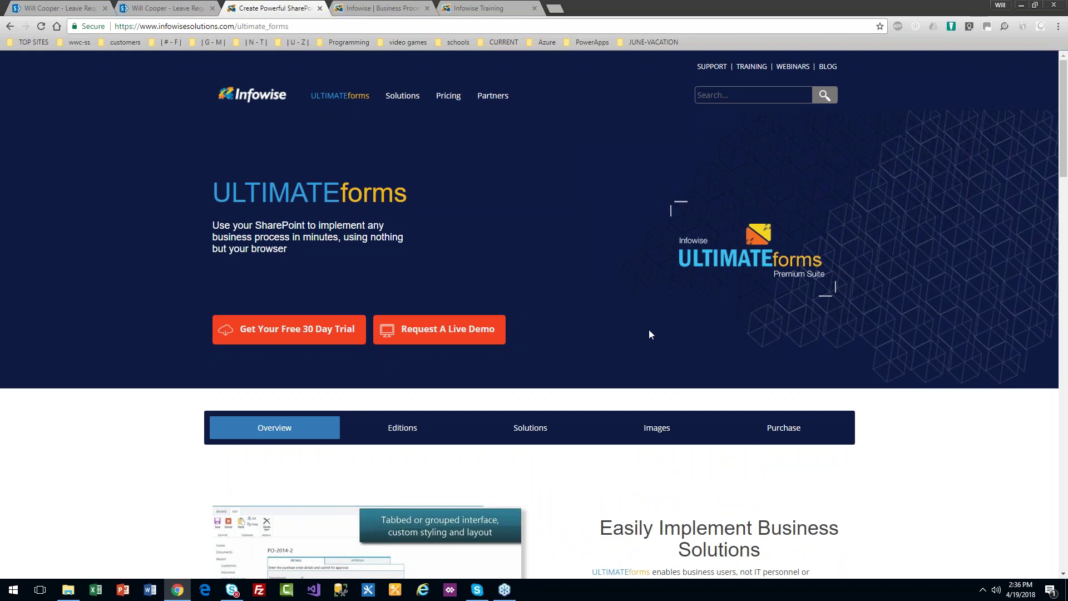
pyautogui.click(456, 329)
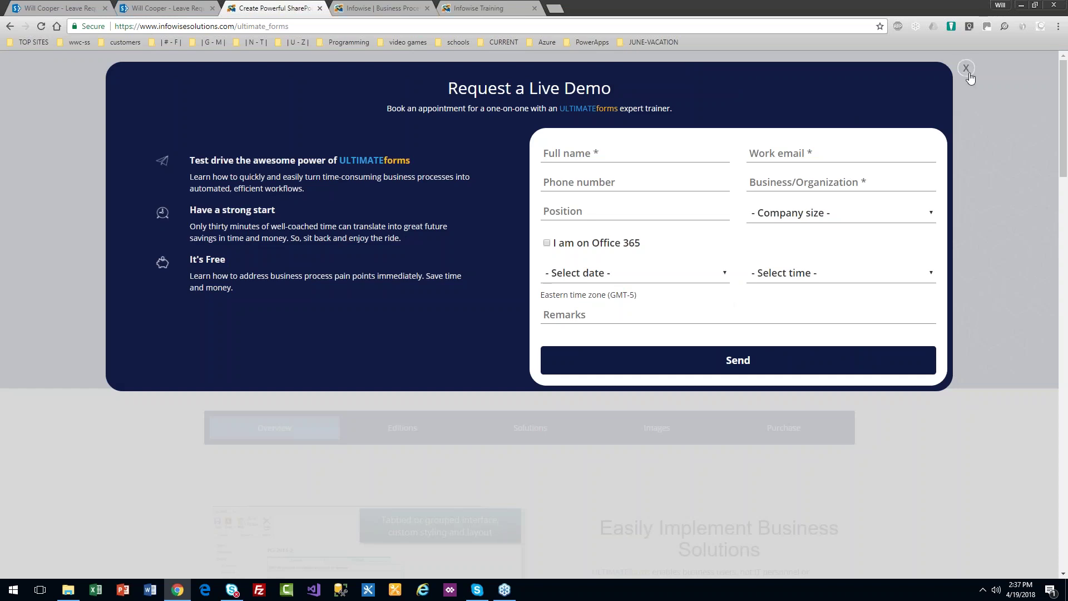
pyautogui.click(968, 69)
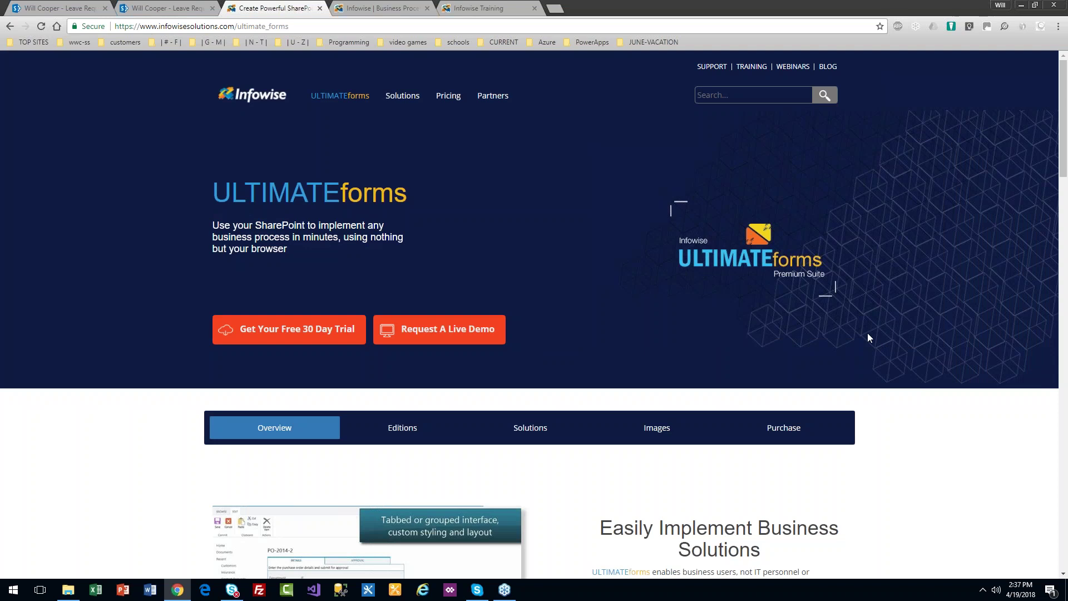